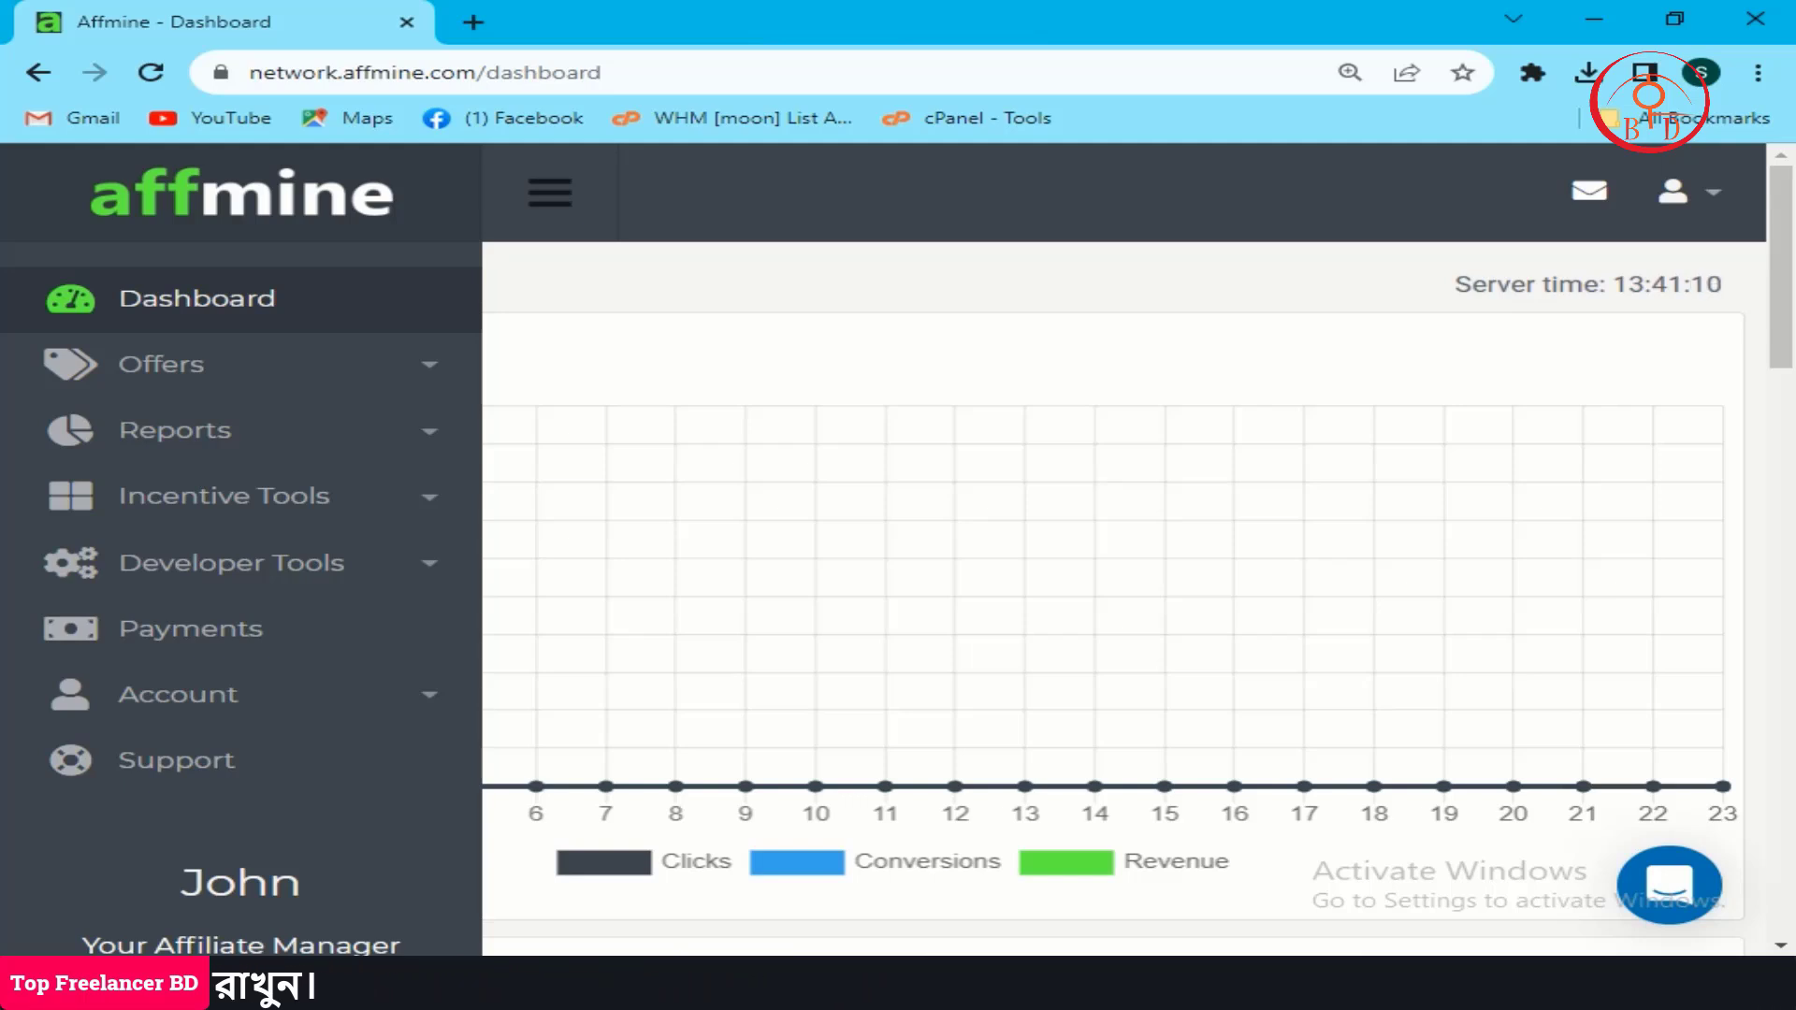
Scroll down the Affmine publisher dashboard.
scroll(1114, 599, down, 3)
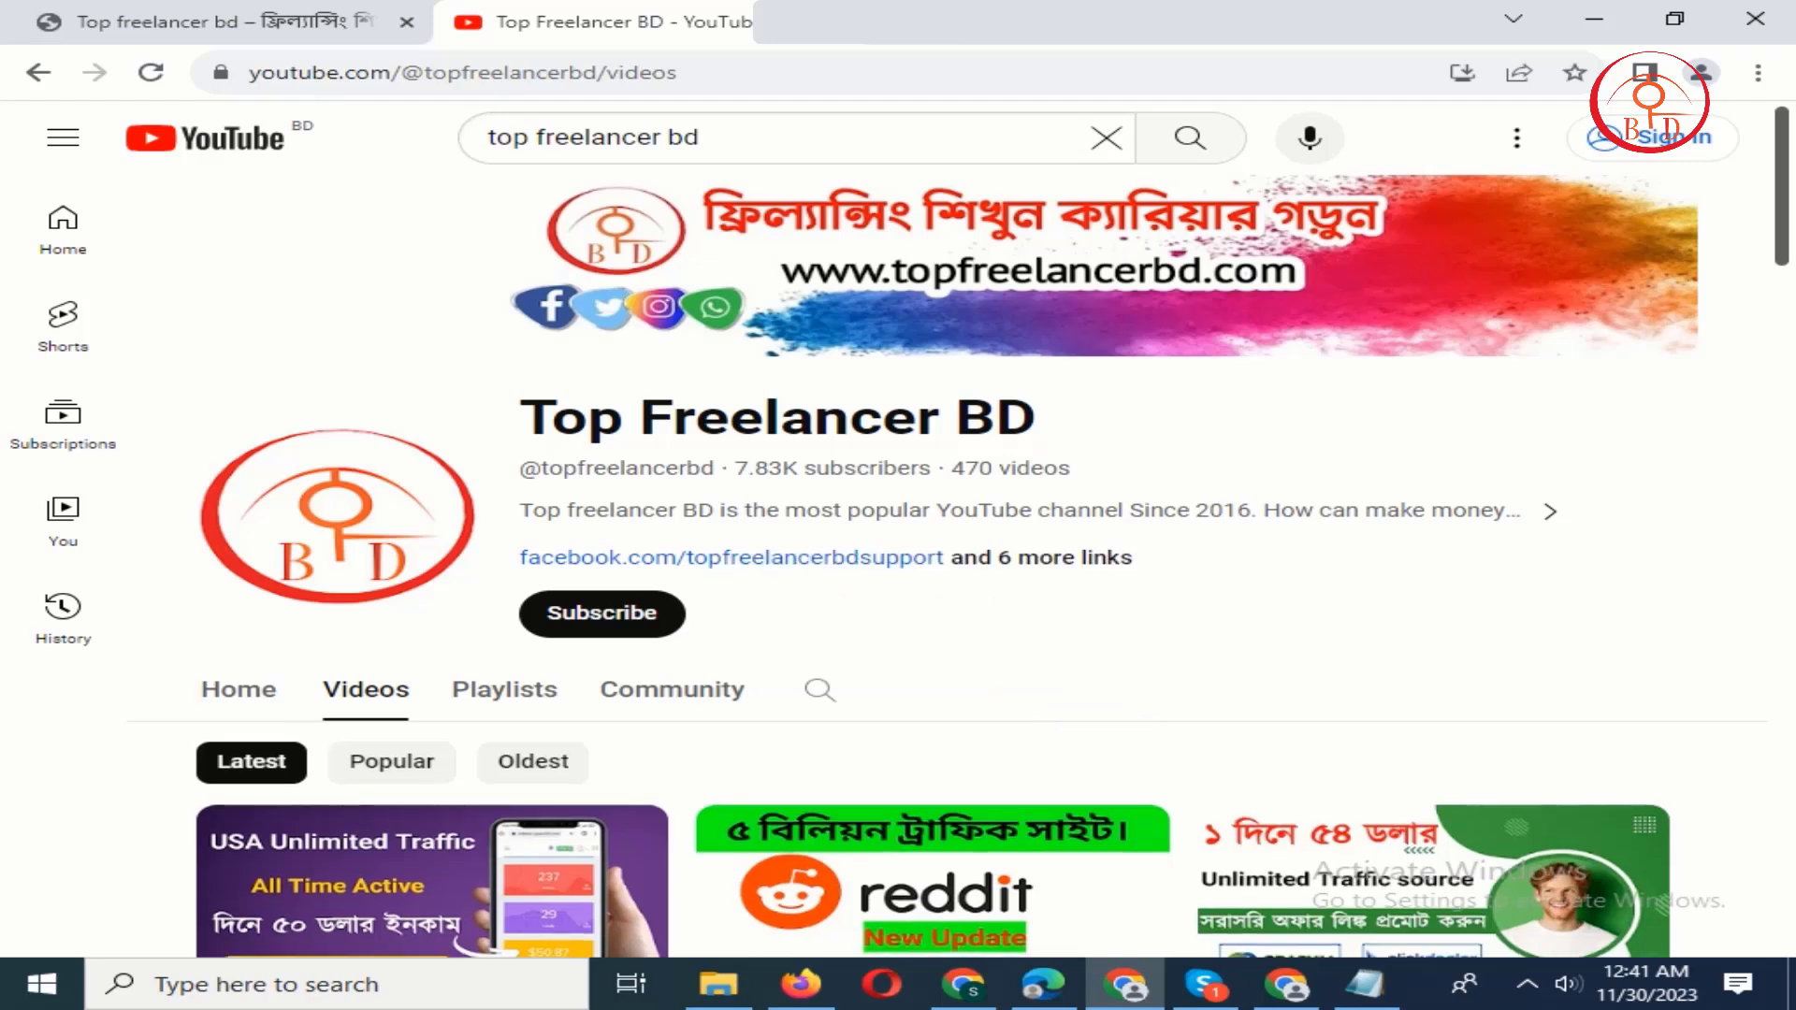
Scroll through the Top Freelancer BD channel's Videos grid.
scroll(933, 646, down, 3)
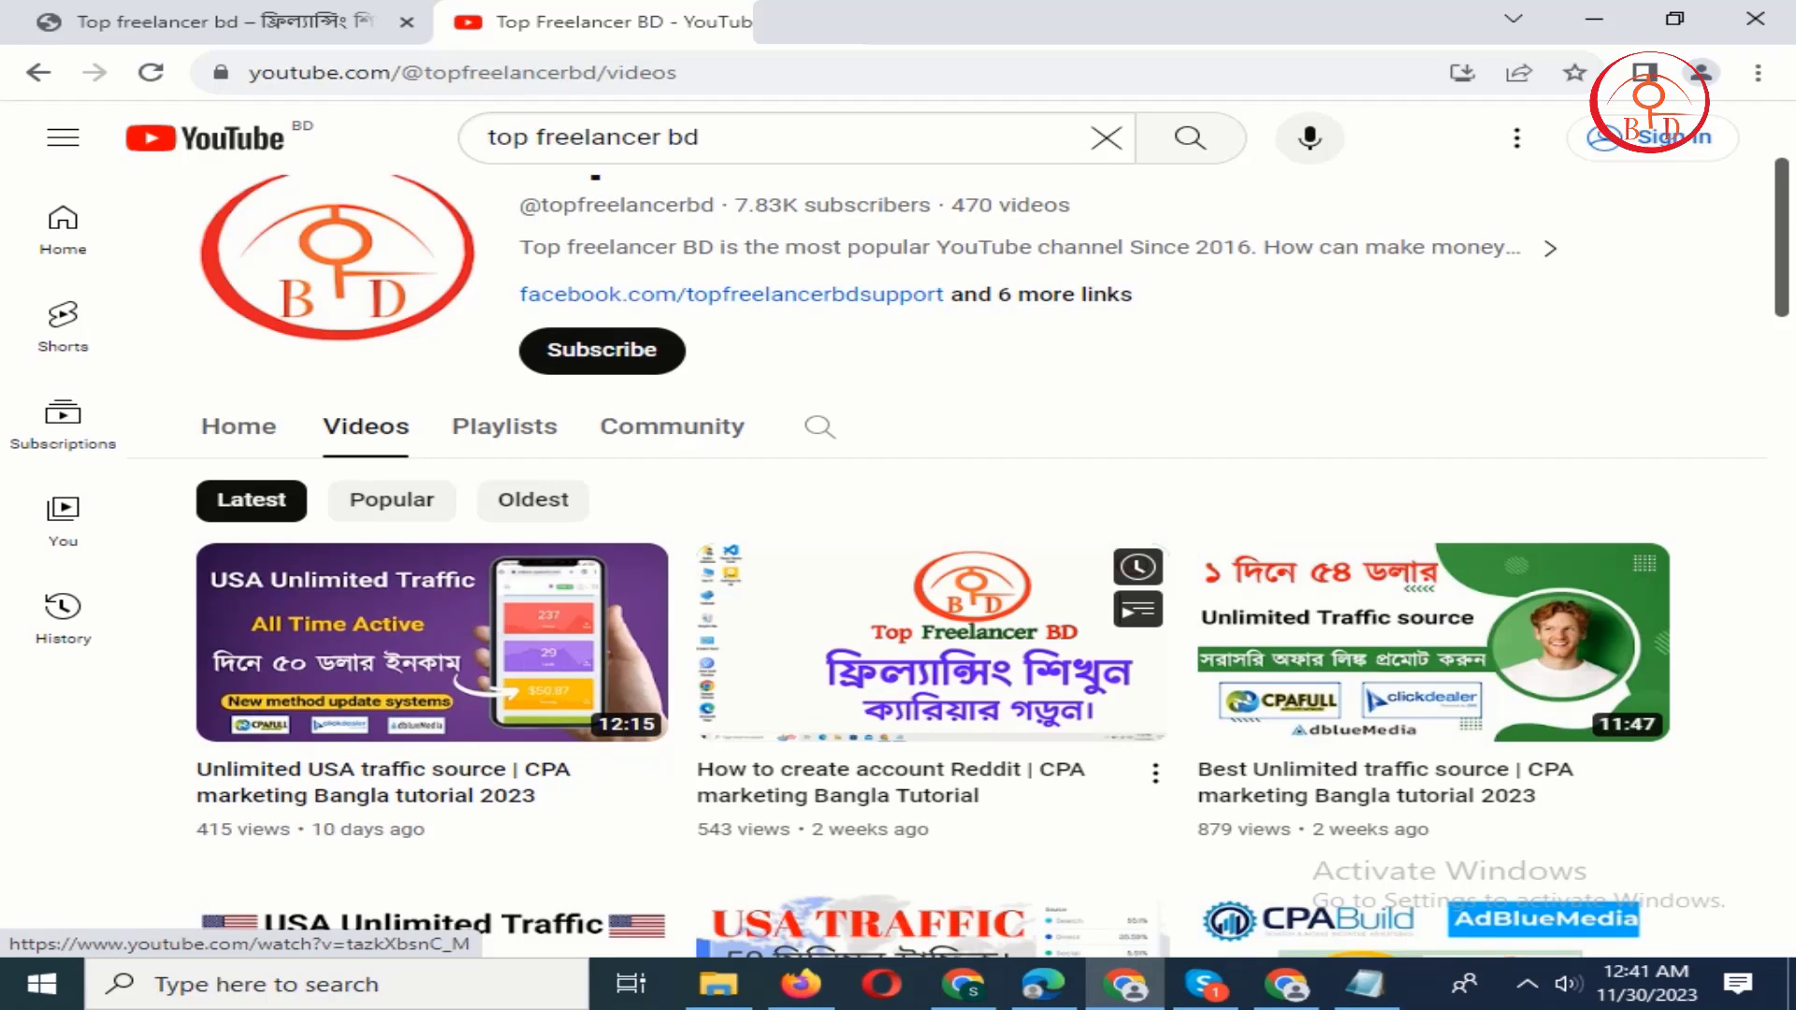
scroll(932, 655, down, 7)
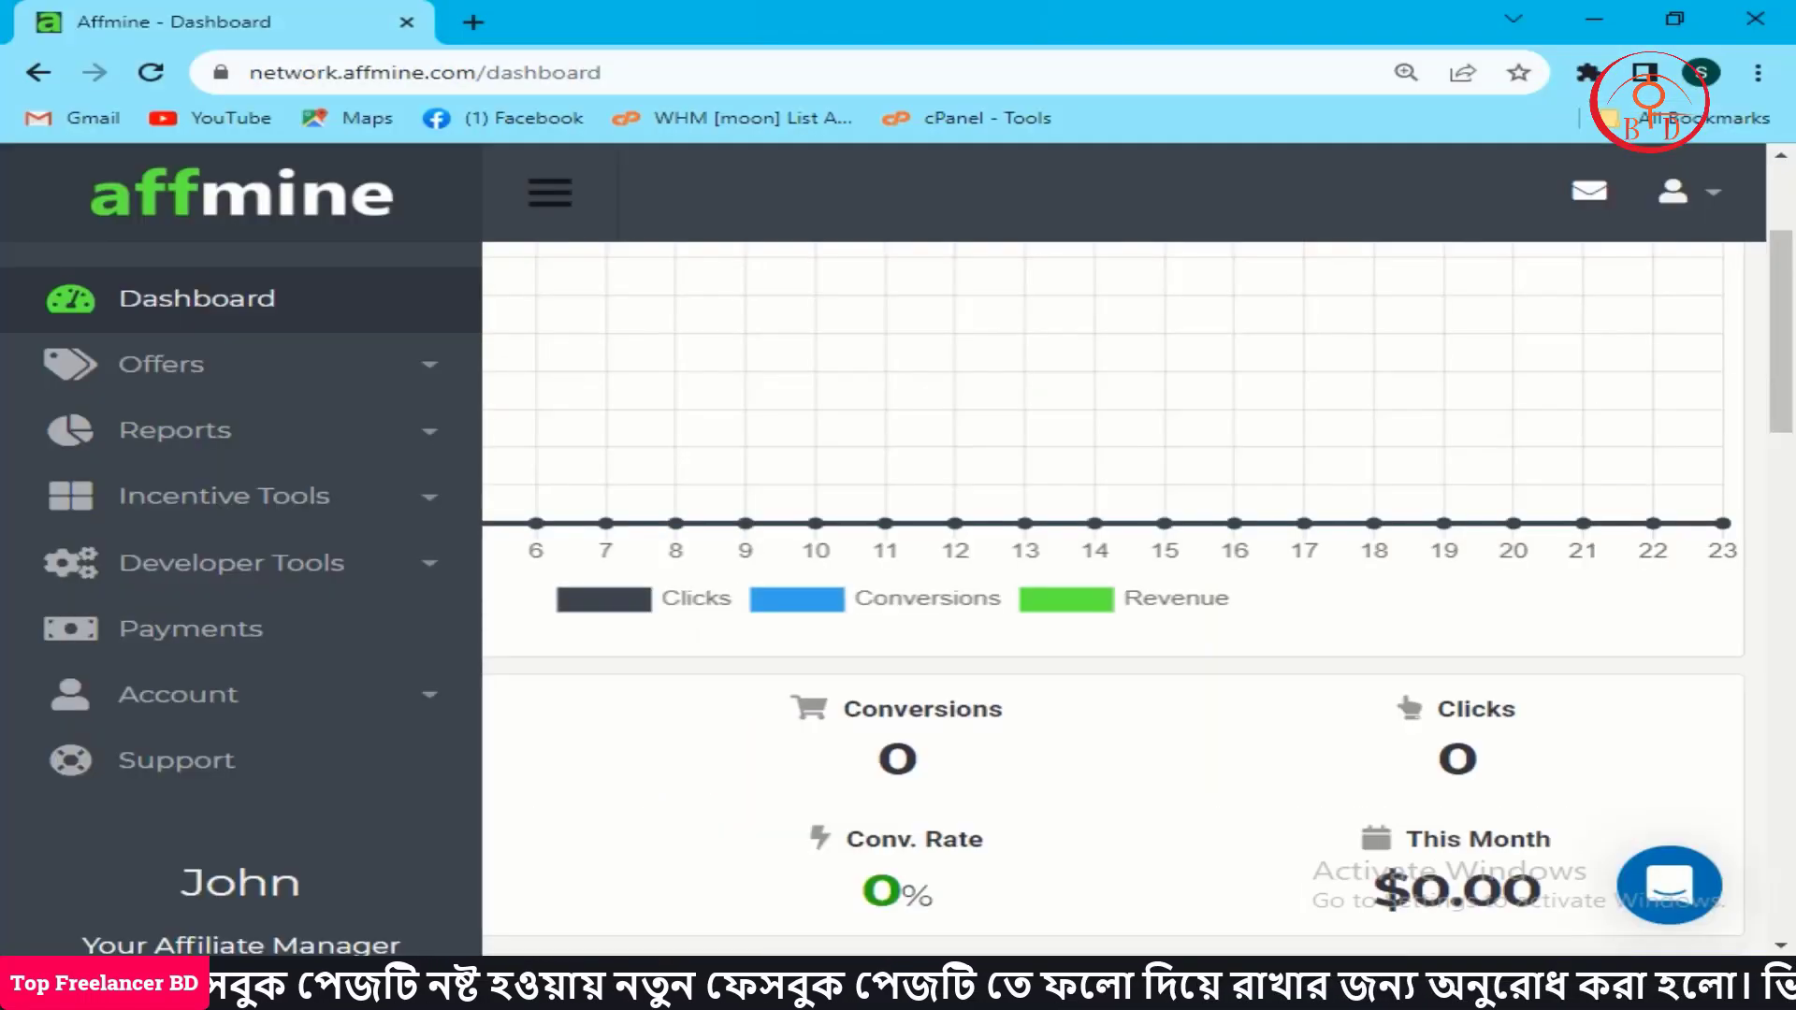
Open the Browse Campaigns list from the Offers section of the sidebar.
scroll(1113, 562, up, 3)
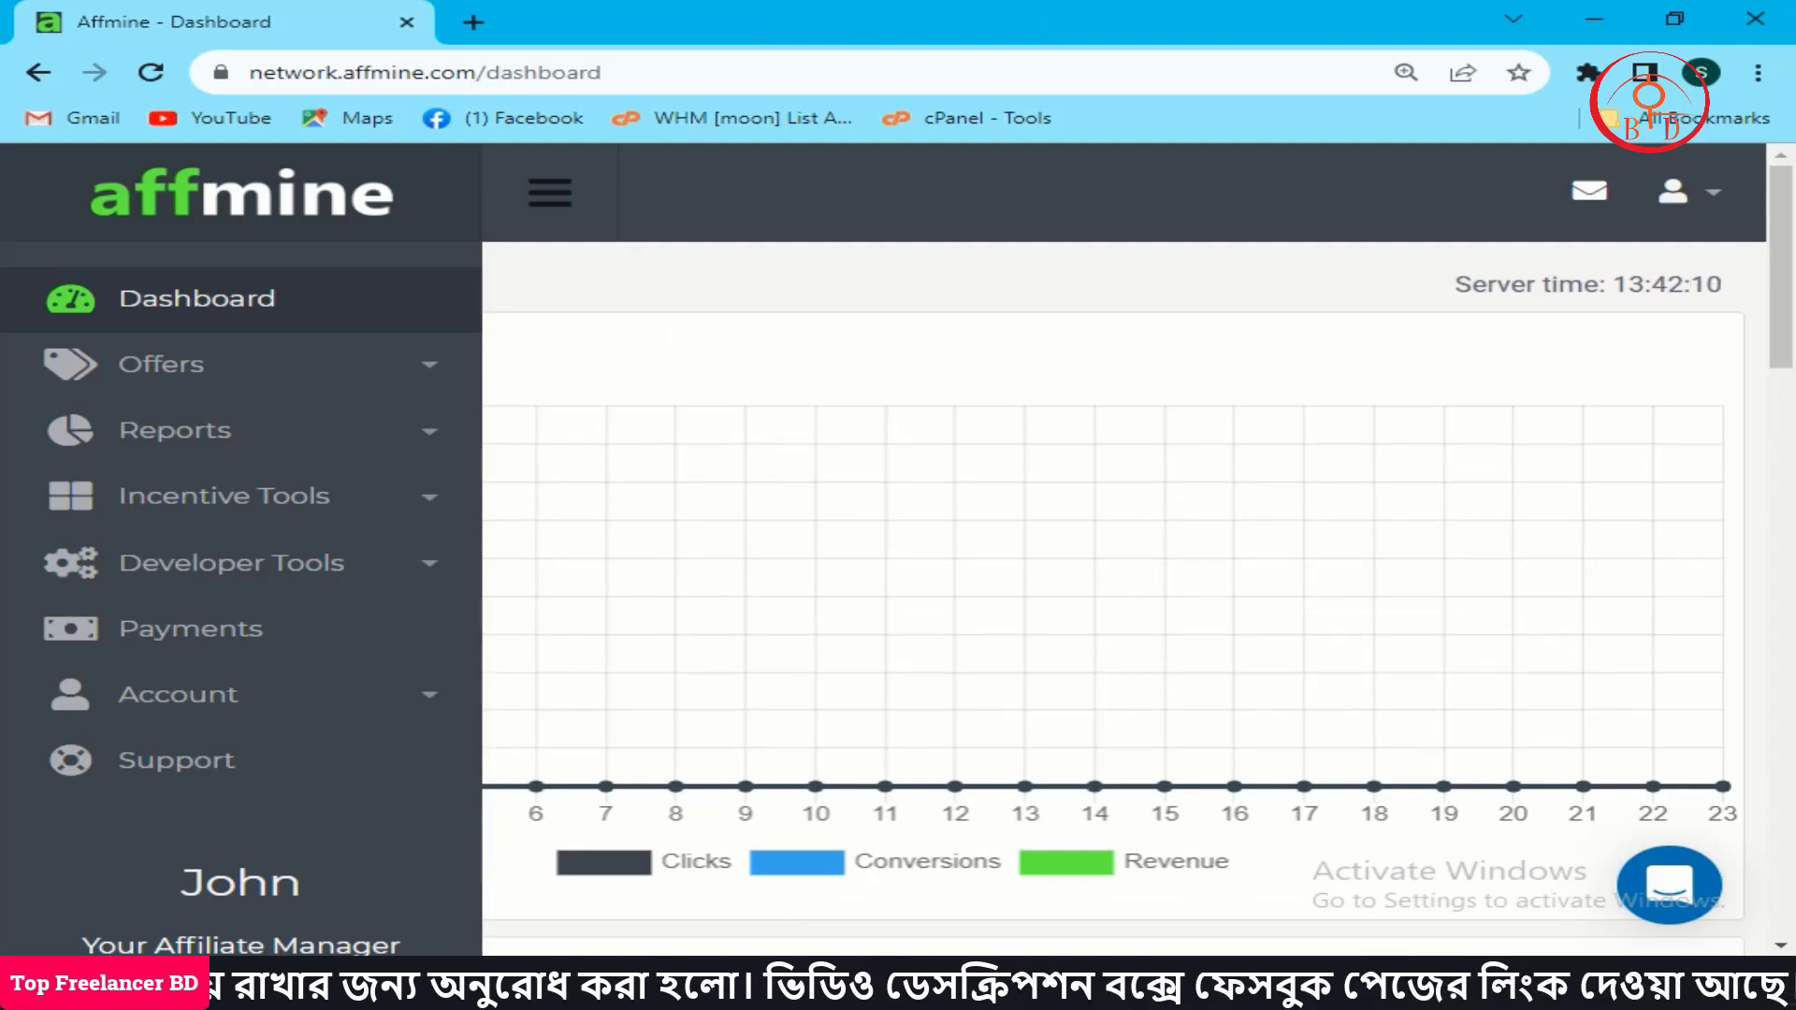
click(161, 364)
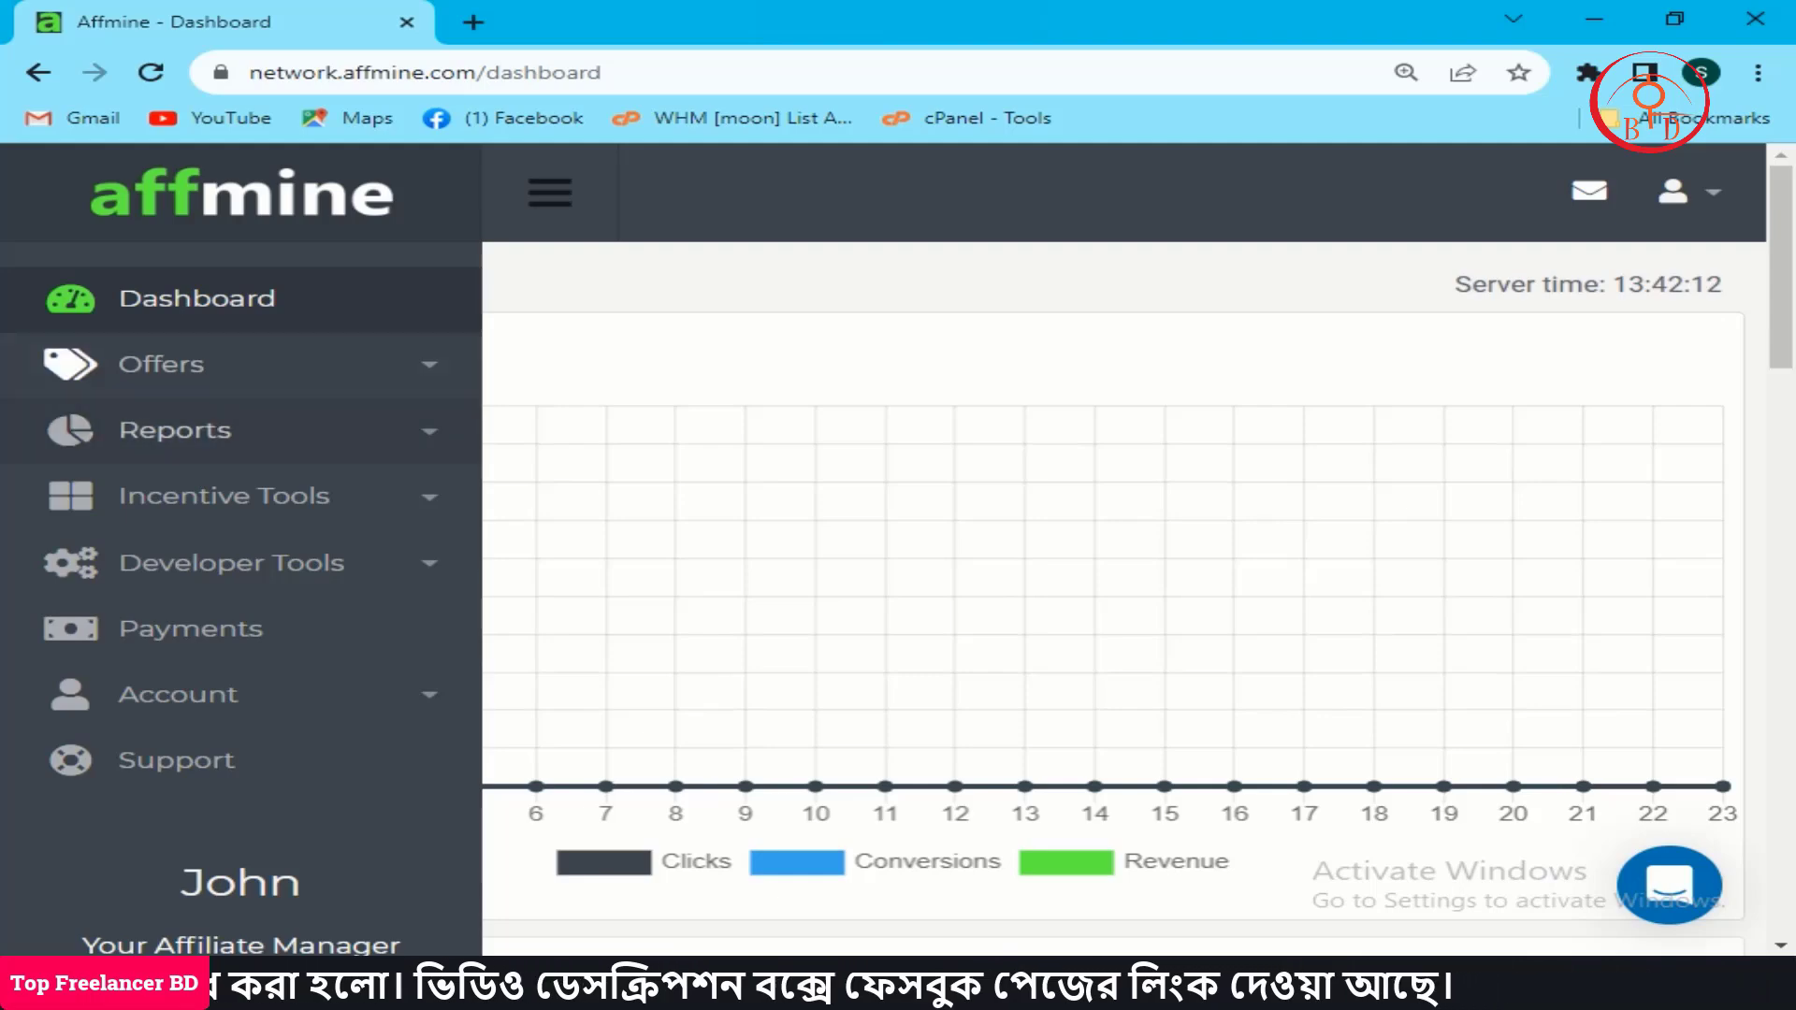
click(171, 429)
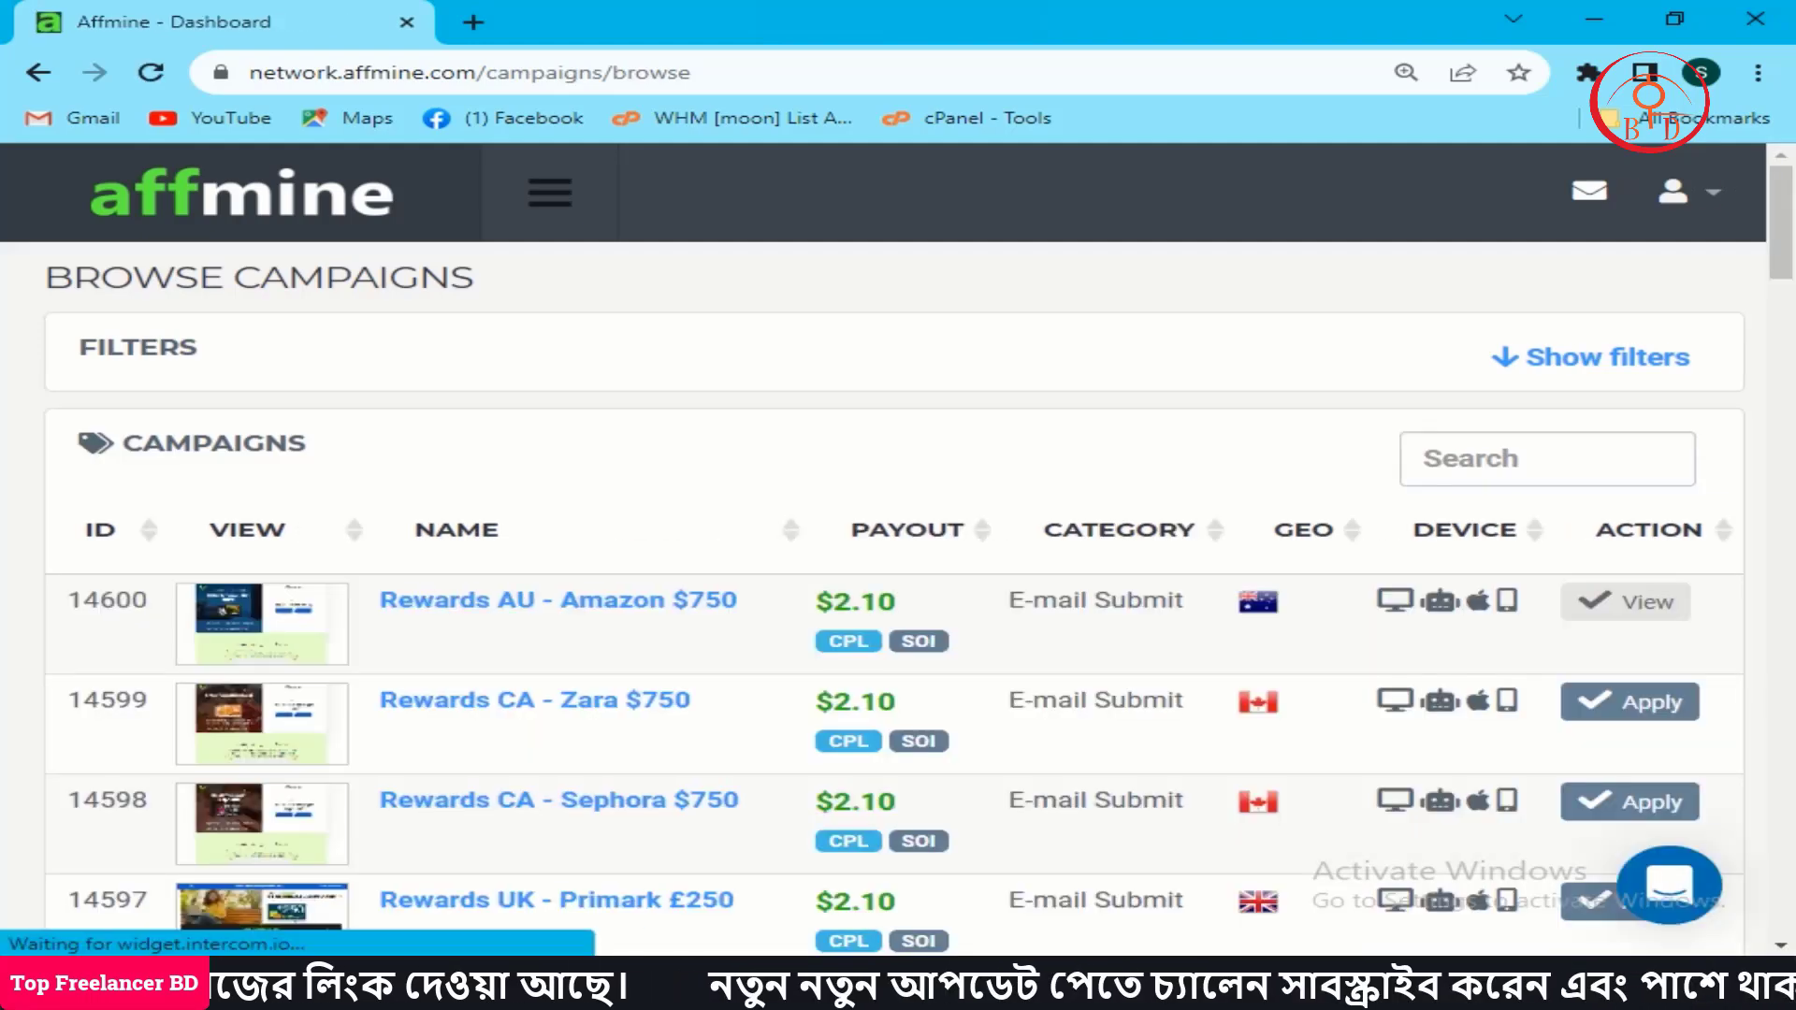
Scroll through the campaigns table of $2.10 CPL offers.
scroll(899, 599, down, 3)
scroll(898, 599, up, 3)
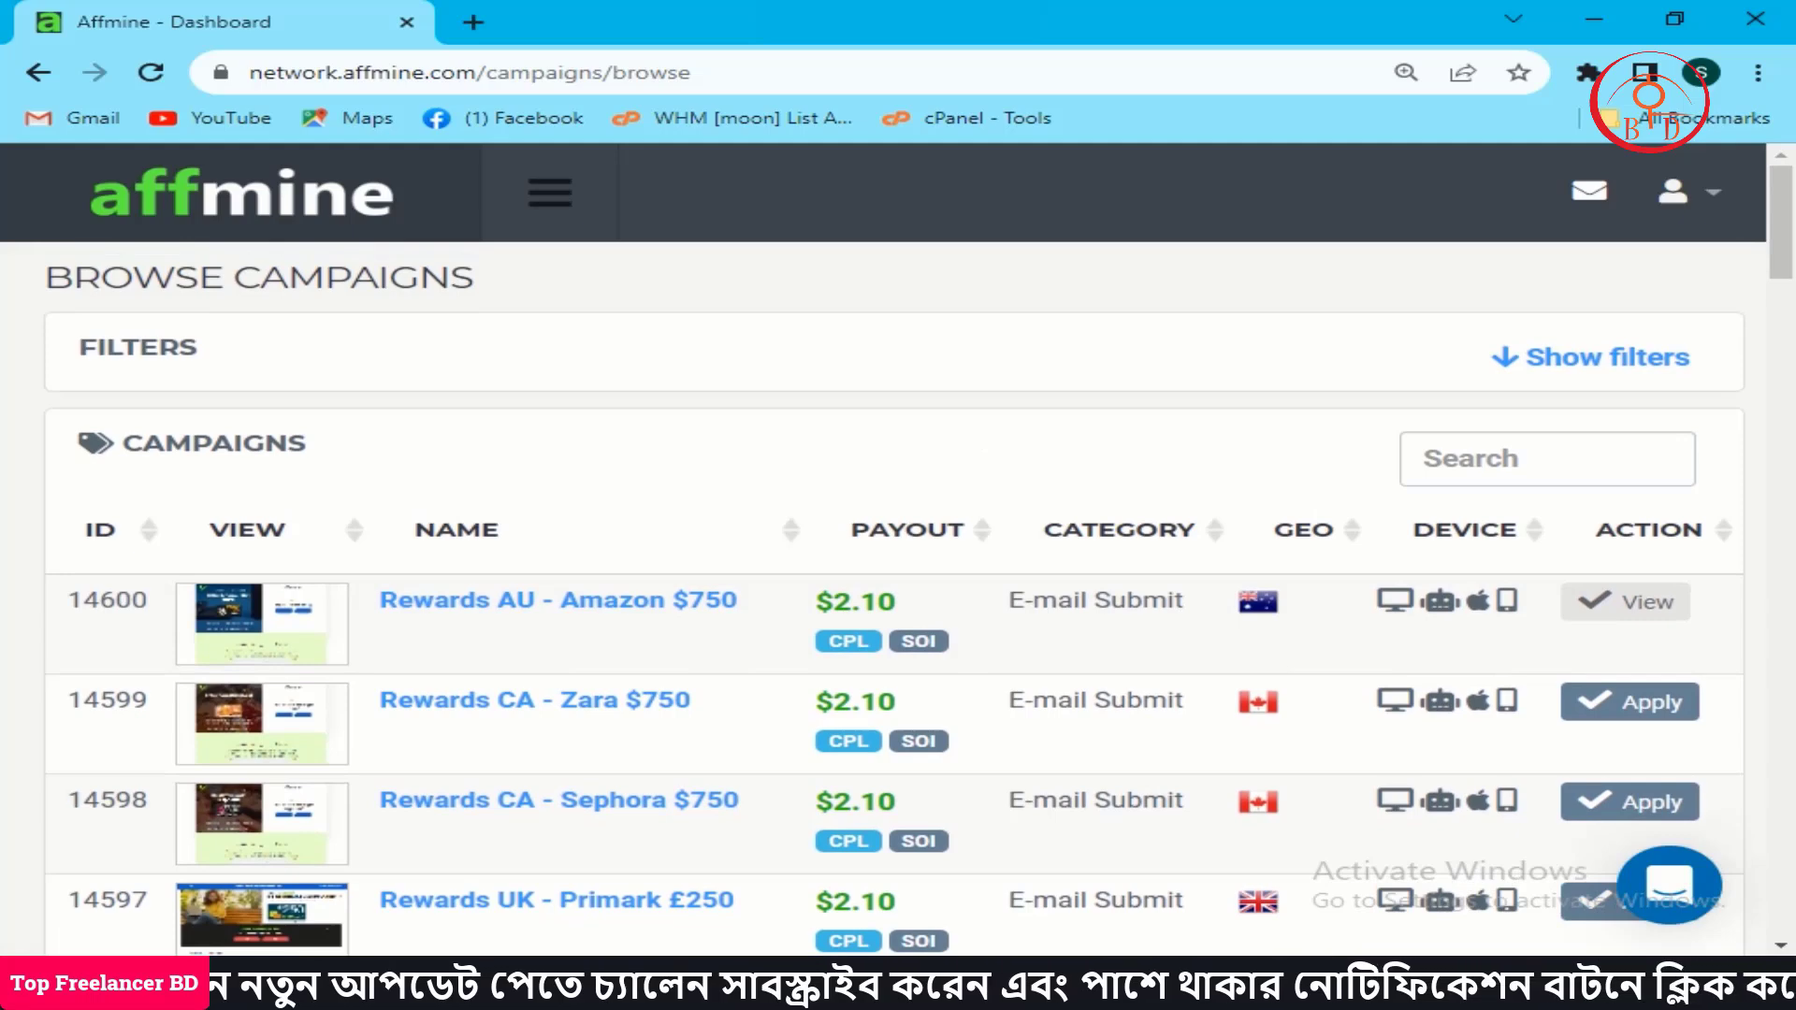
scroll(898, 599, down, 3)
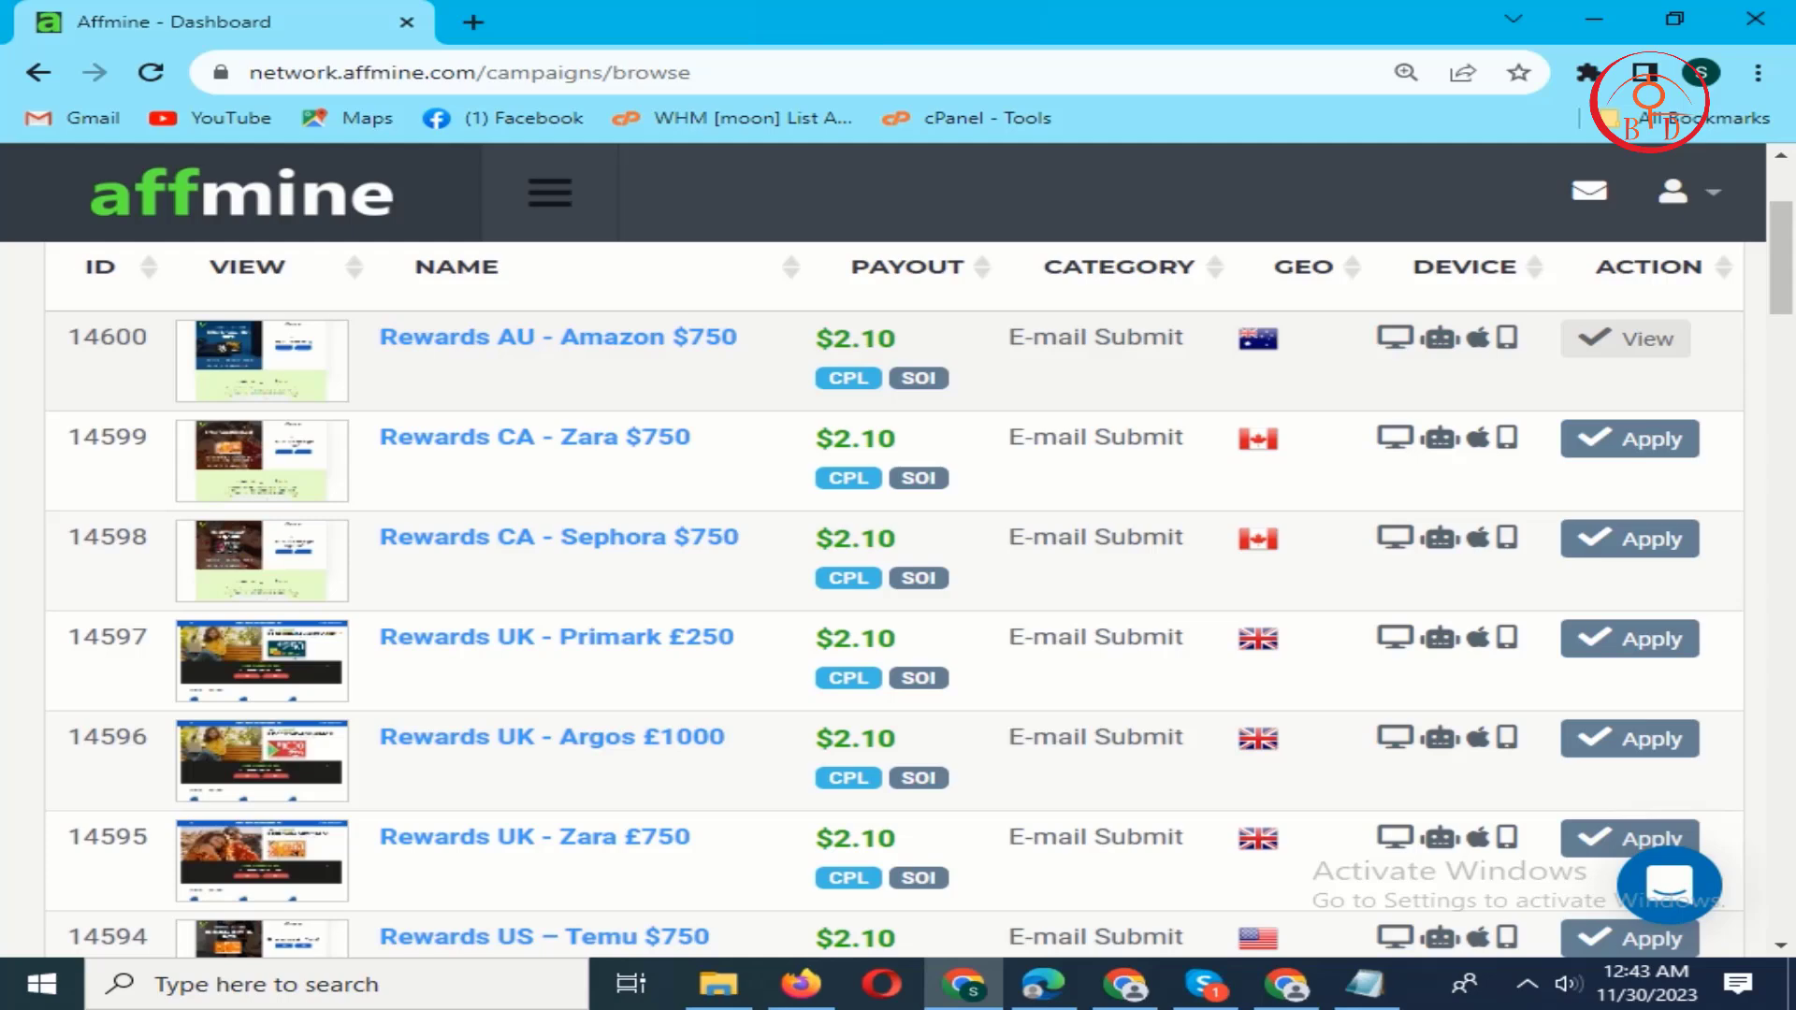
scroll(893, 599, down, 9)
scroll(894, 598, down, 20)
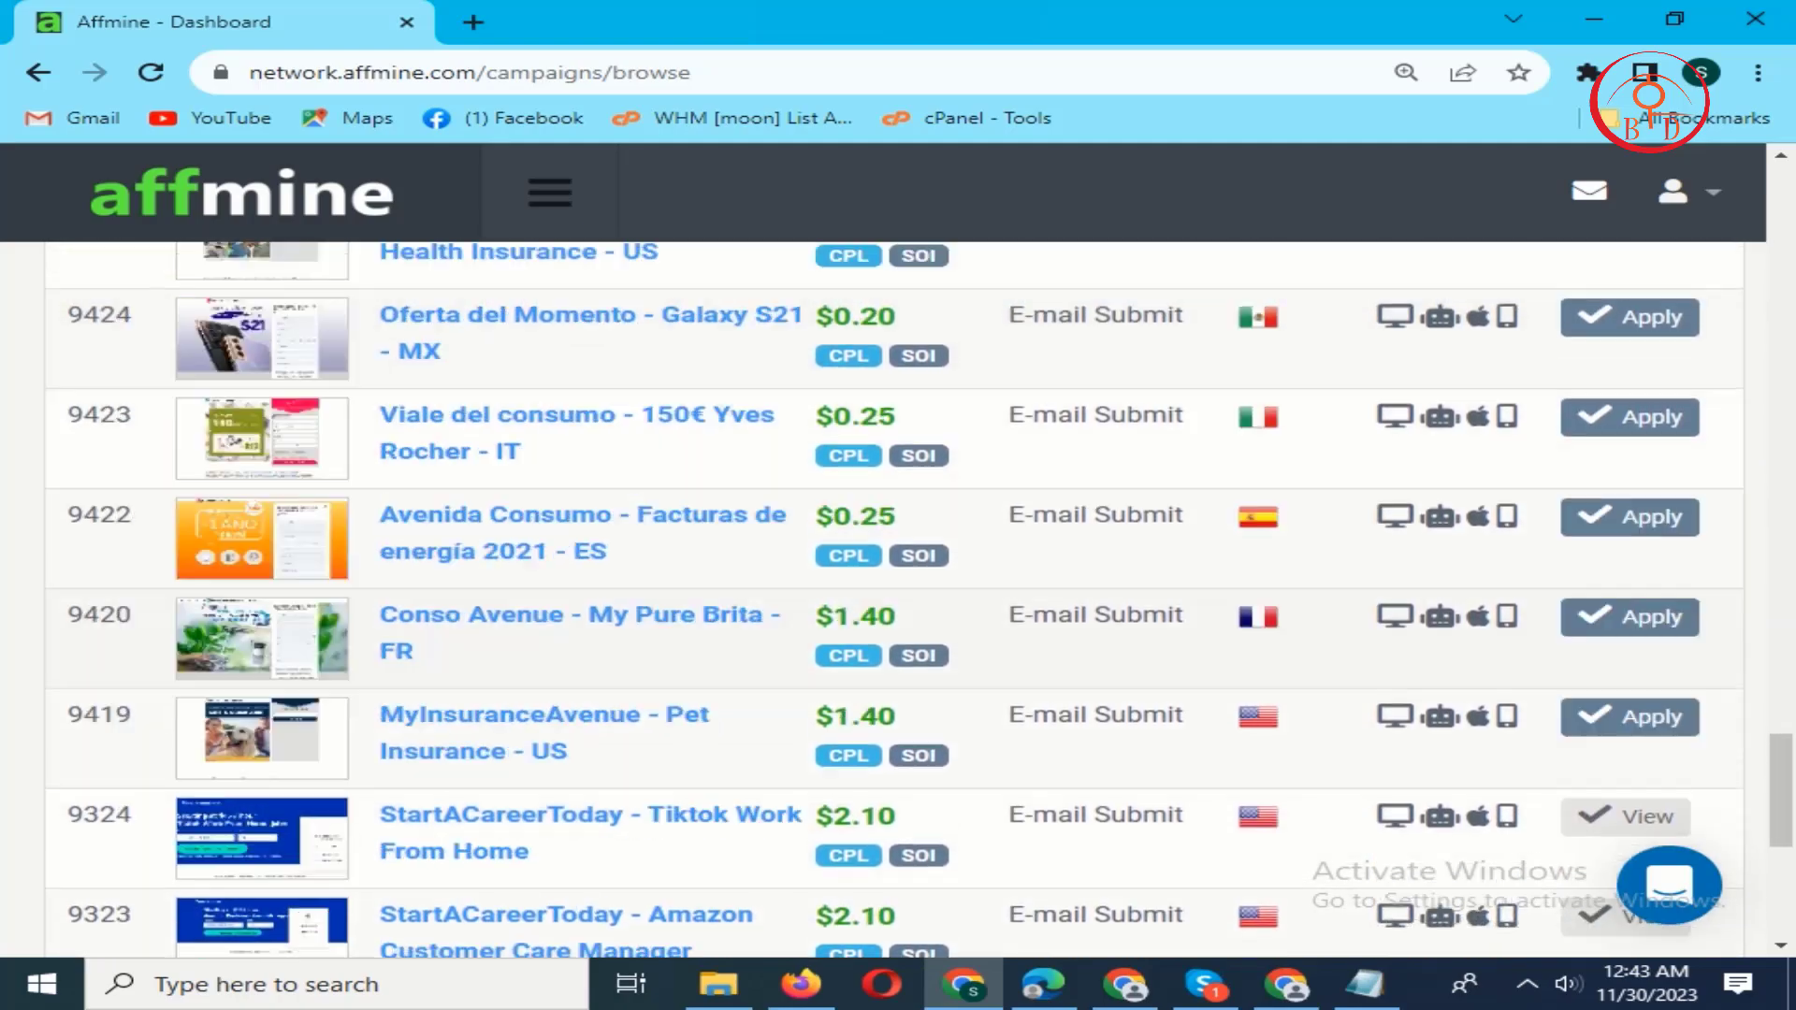
scroll(1394, 538, up, 20)
scroll(1394, 546, up, 10)
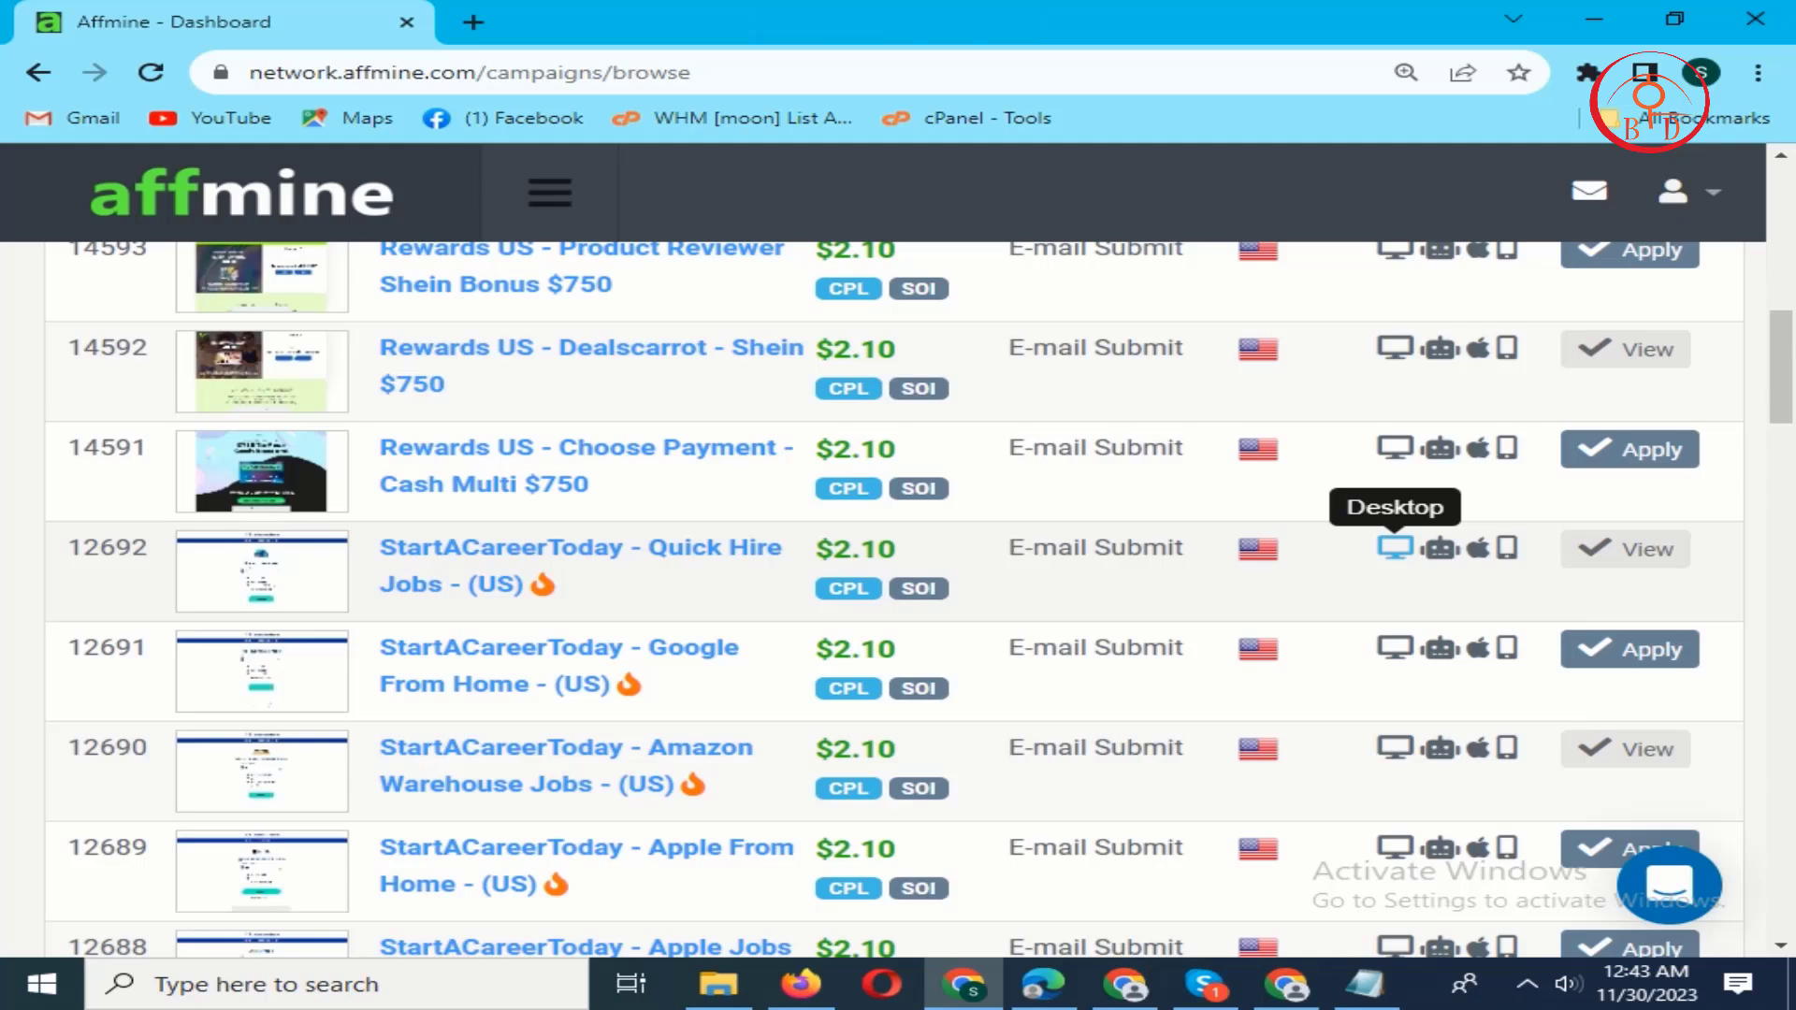
scroll(1395, 552, up, 10)
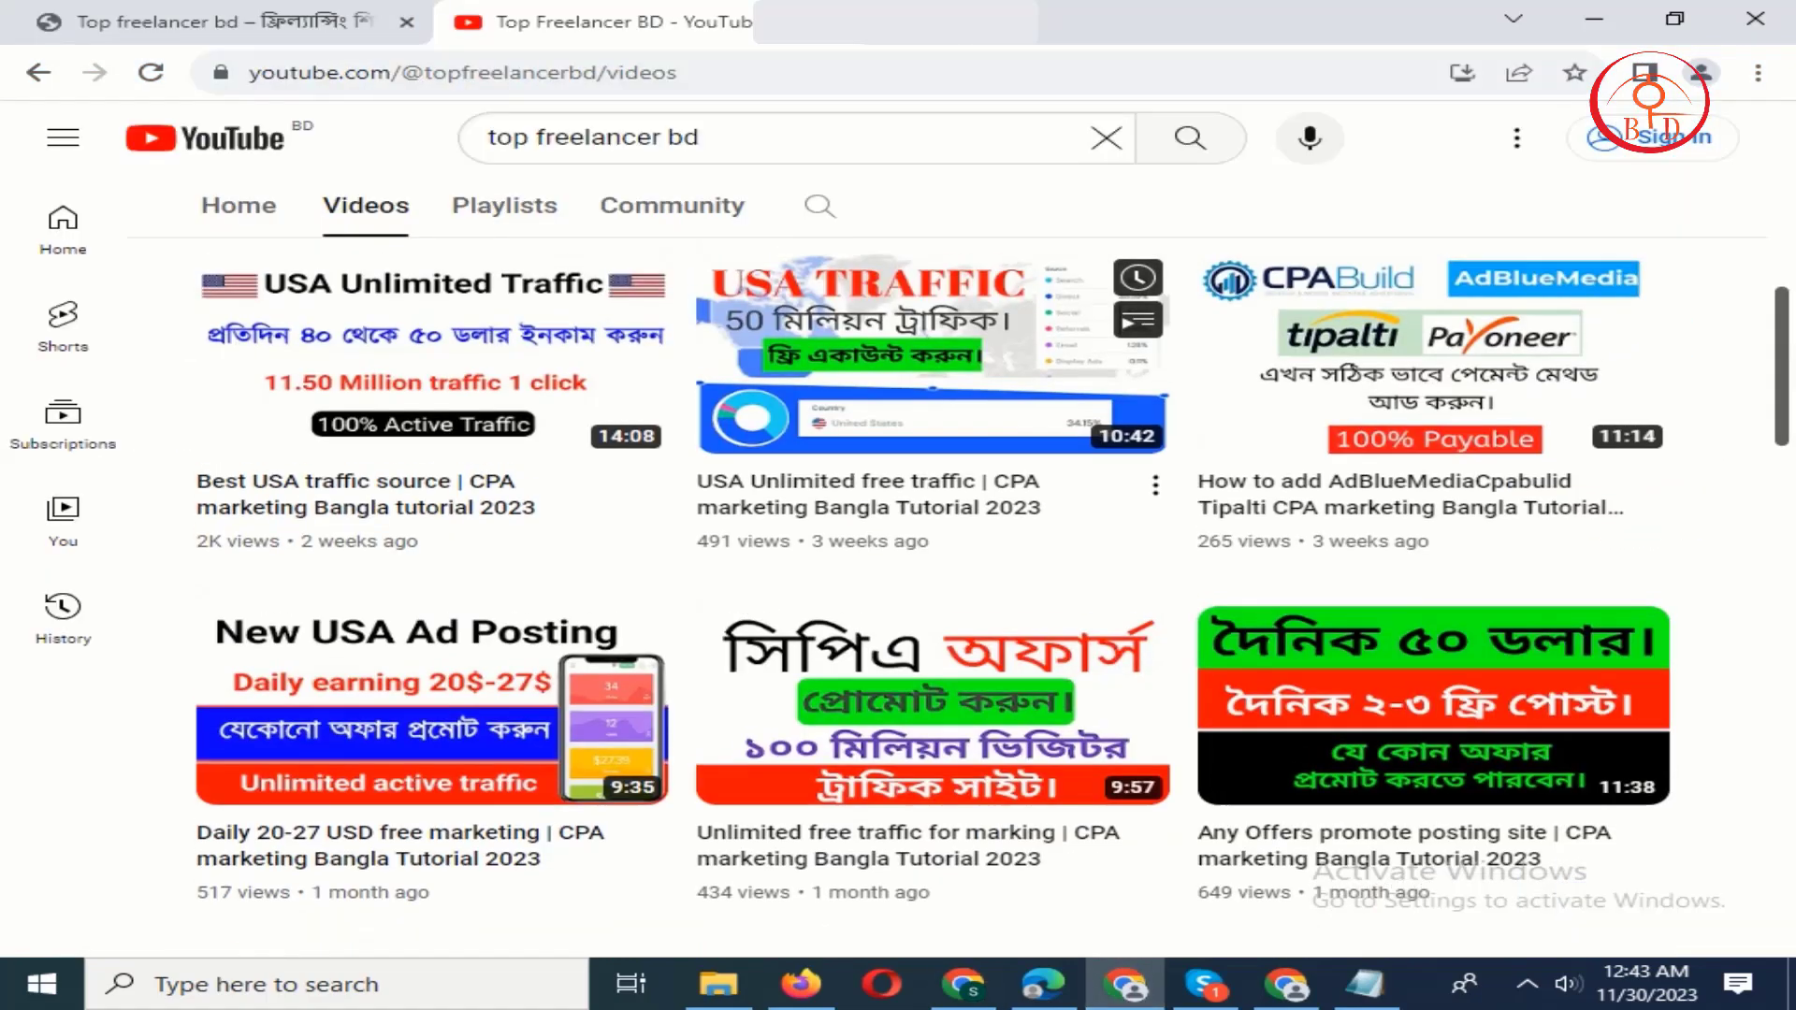
scroll(936, 599, up, 5)
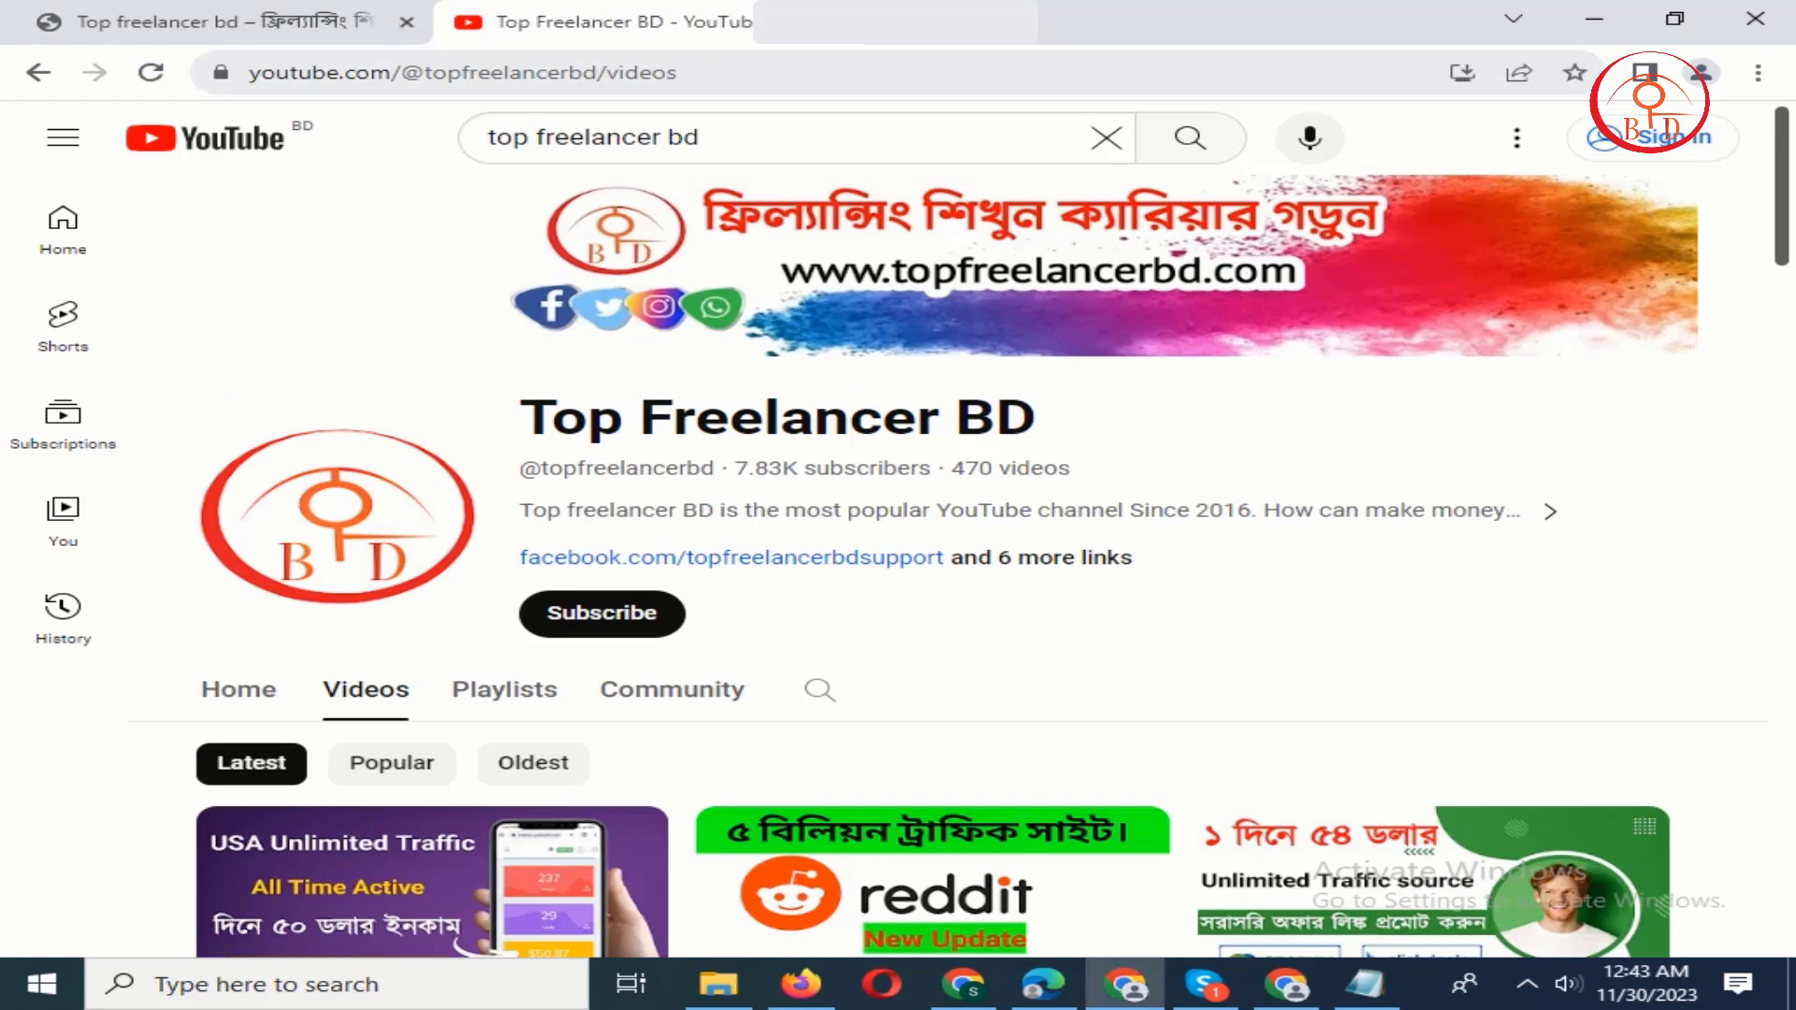
Search Google for 'affmine' in a new tab and open the Affmine Affiliate Marketing Network site.
key(ctrl+t)
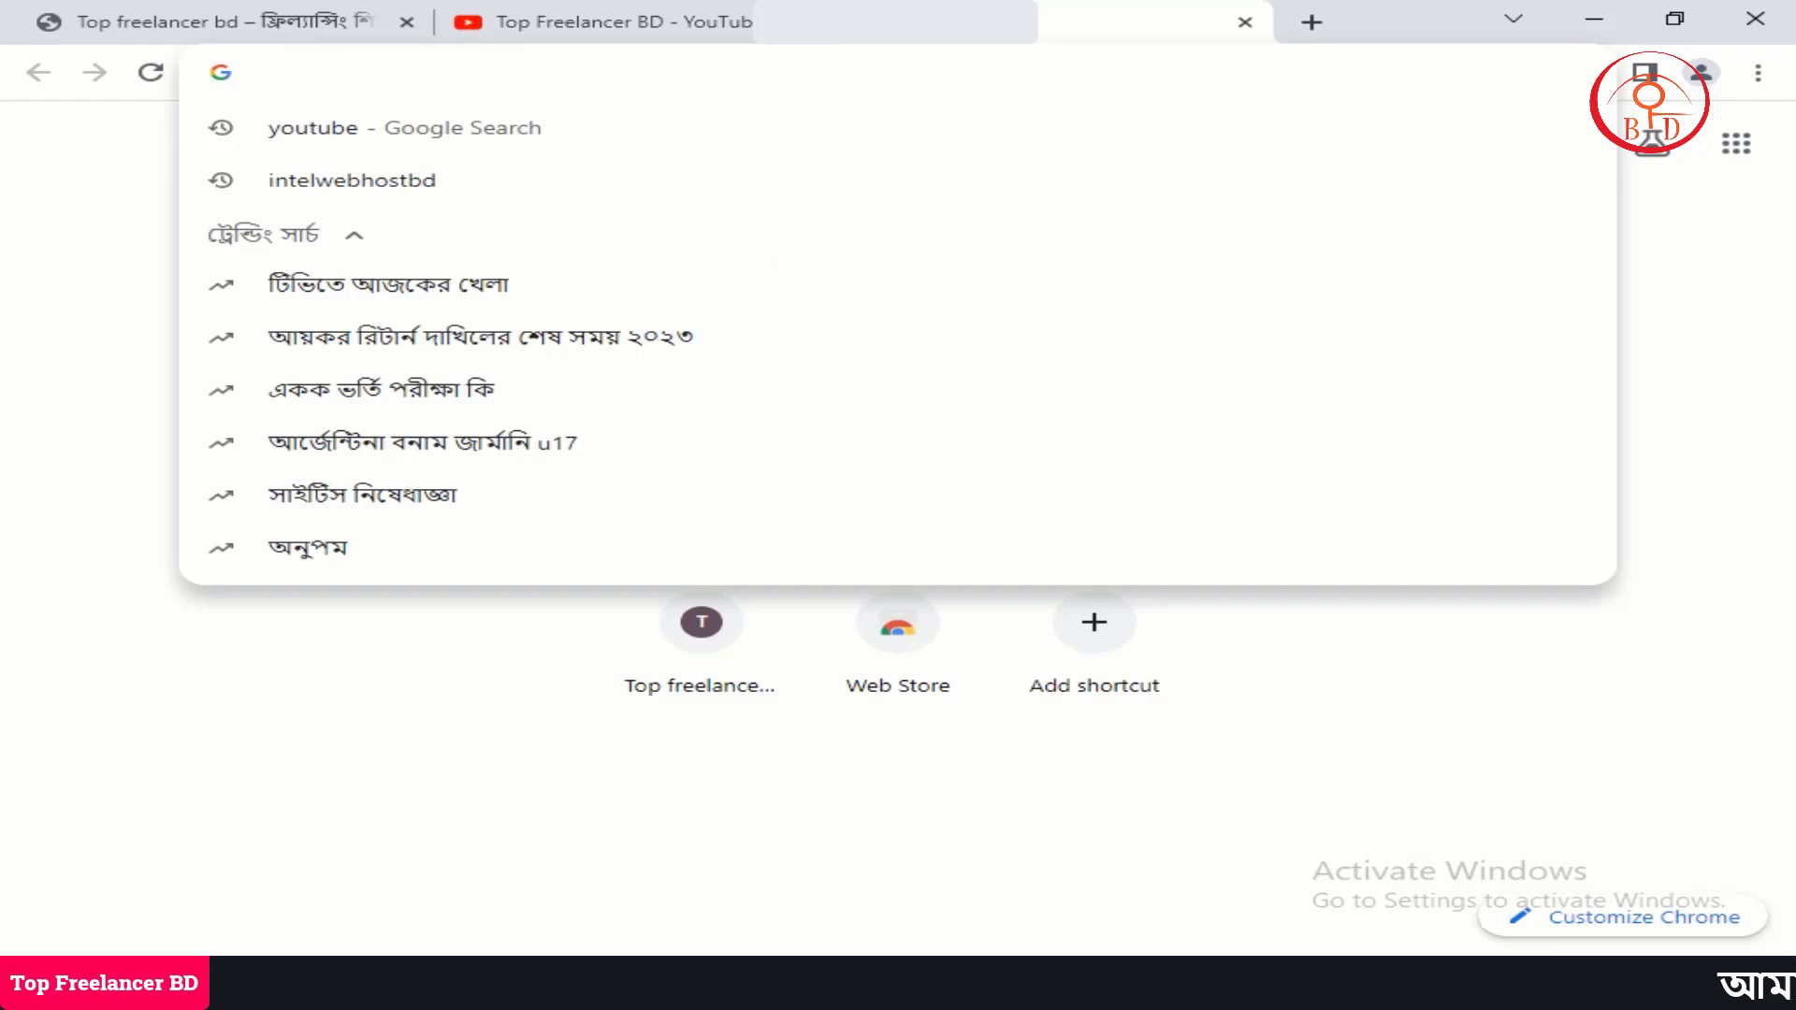
text(aff)
key(Down)
key(Return)
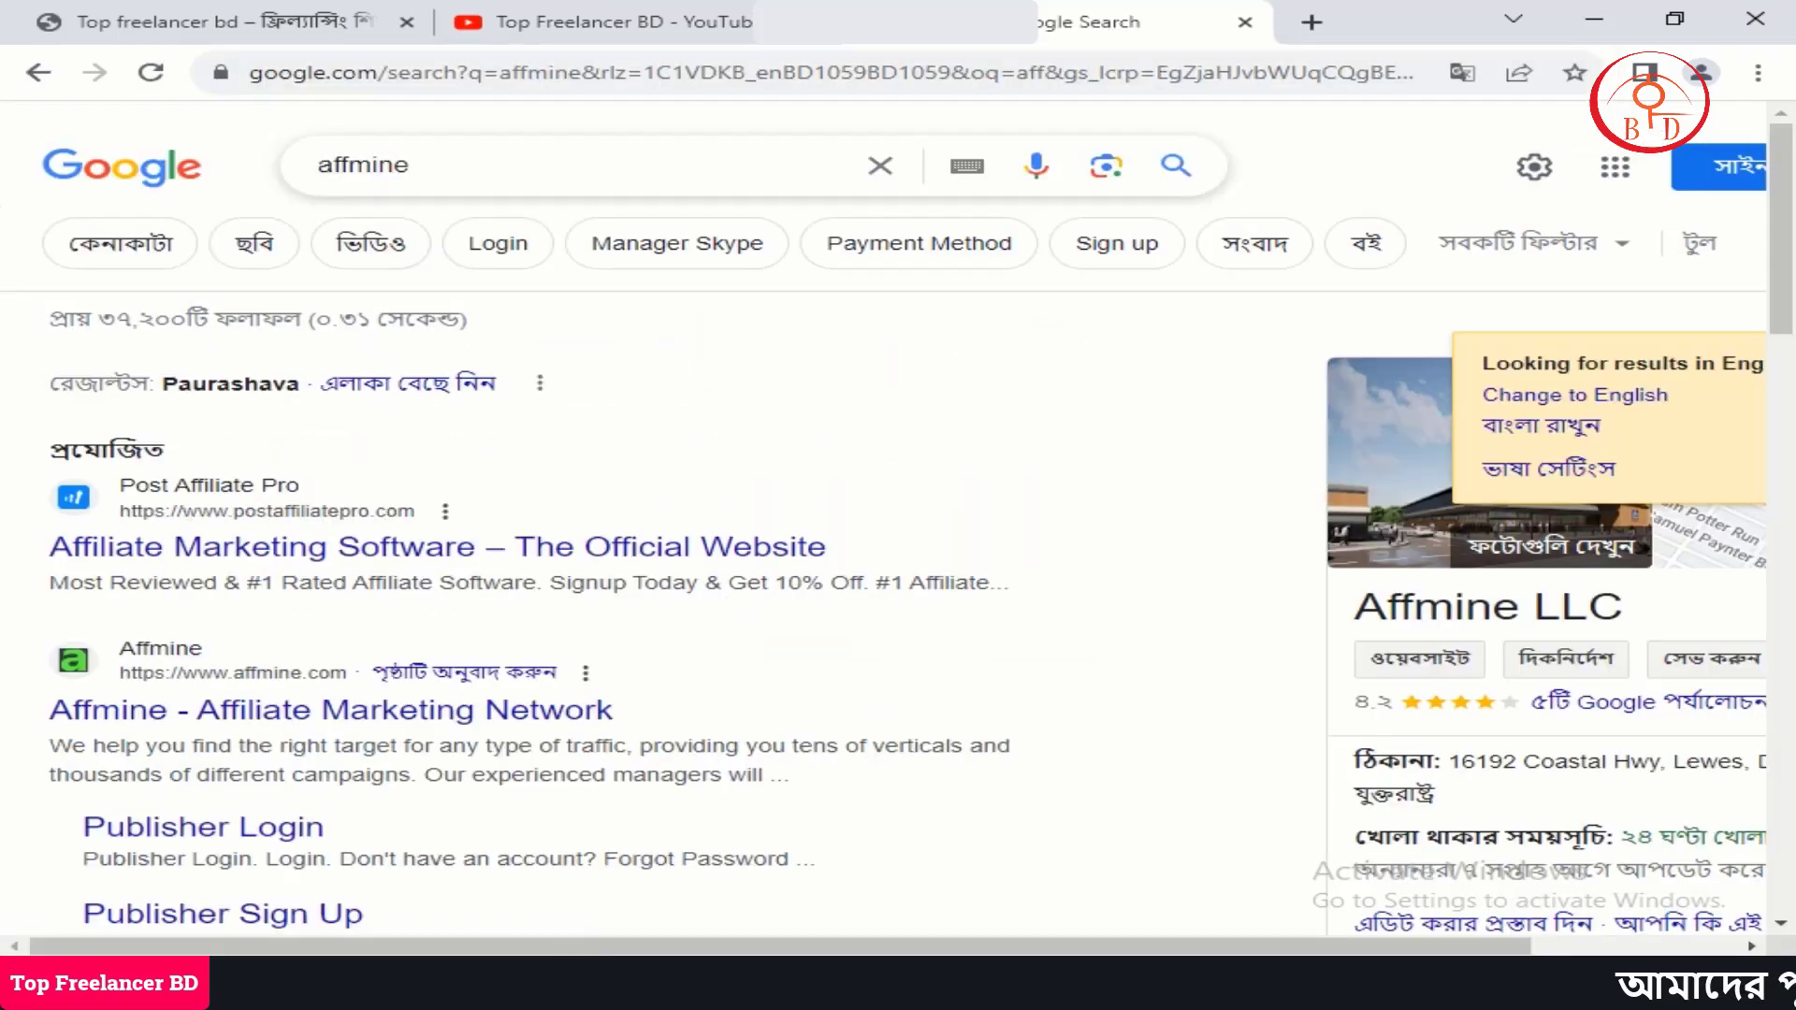
scroll(655, 524, down, 3)
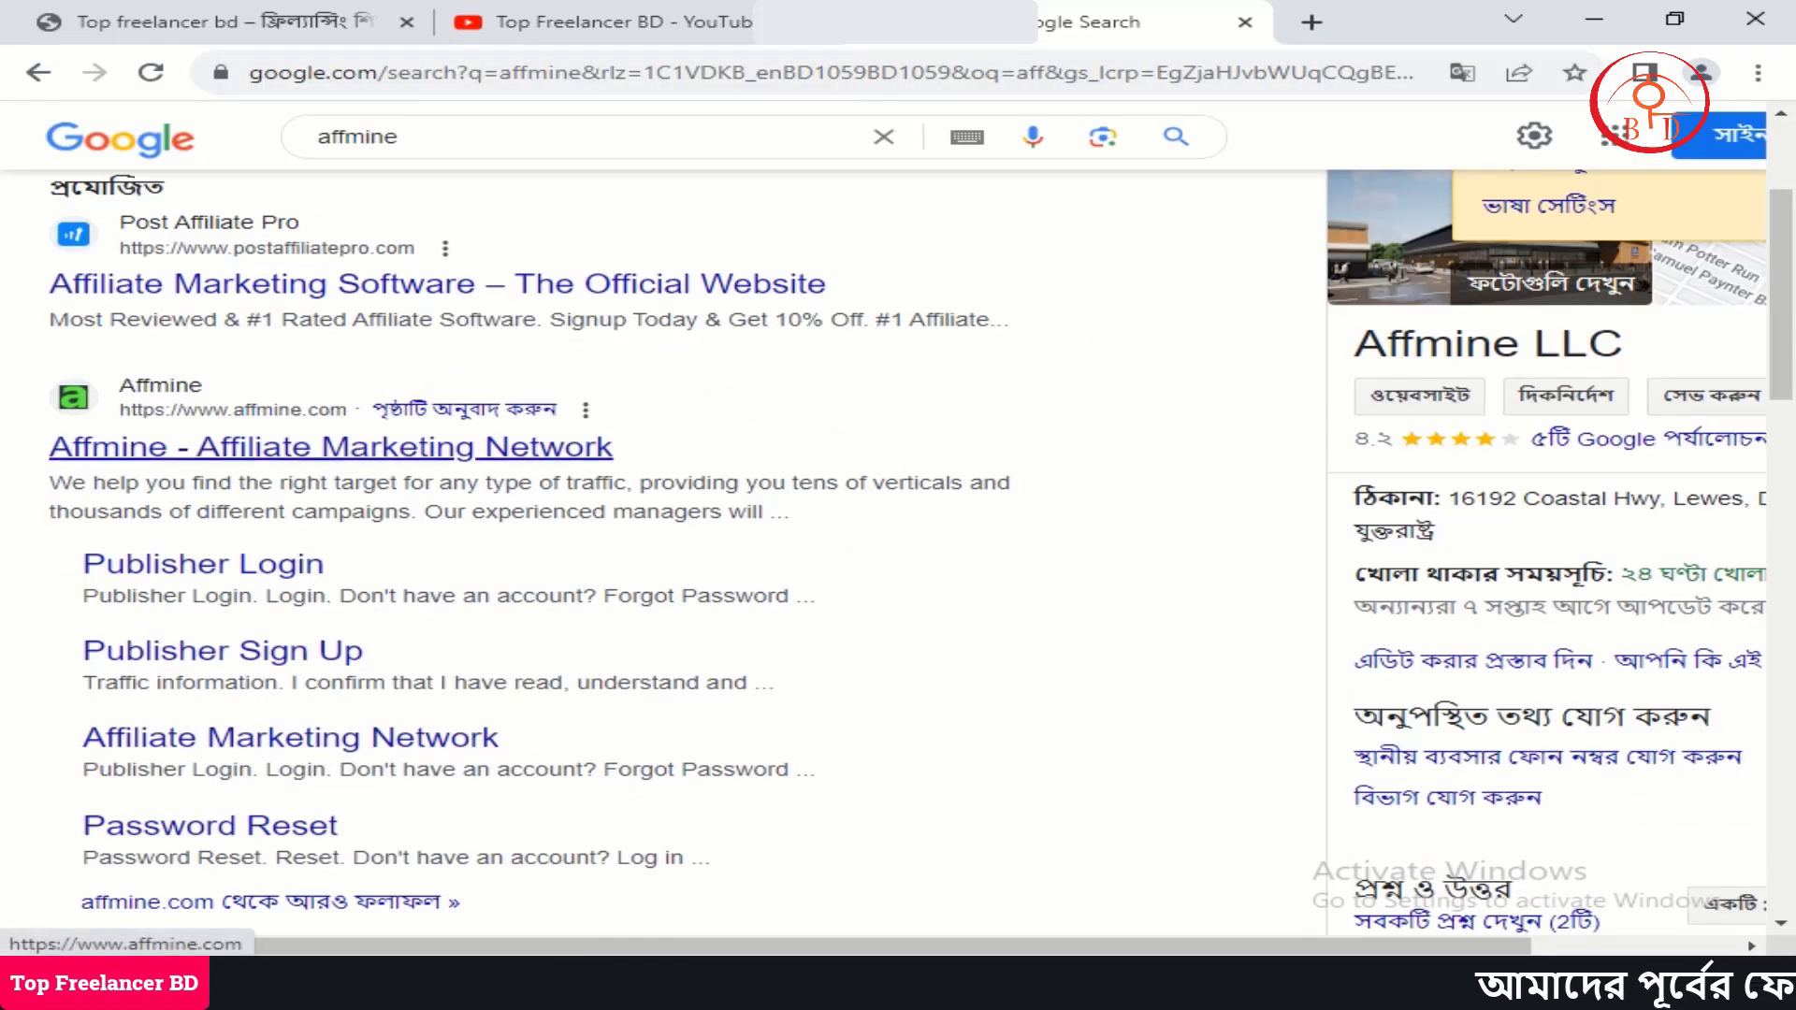
click(331, 448)
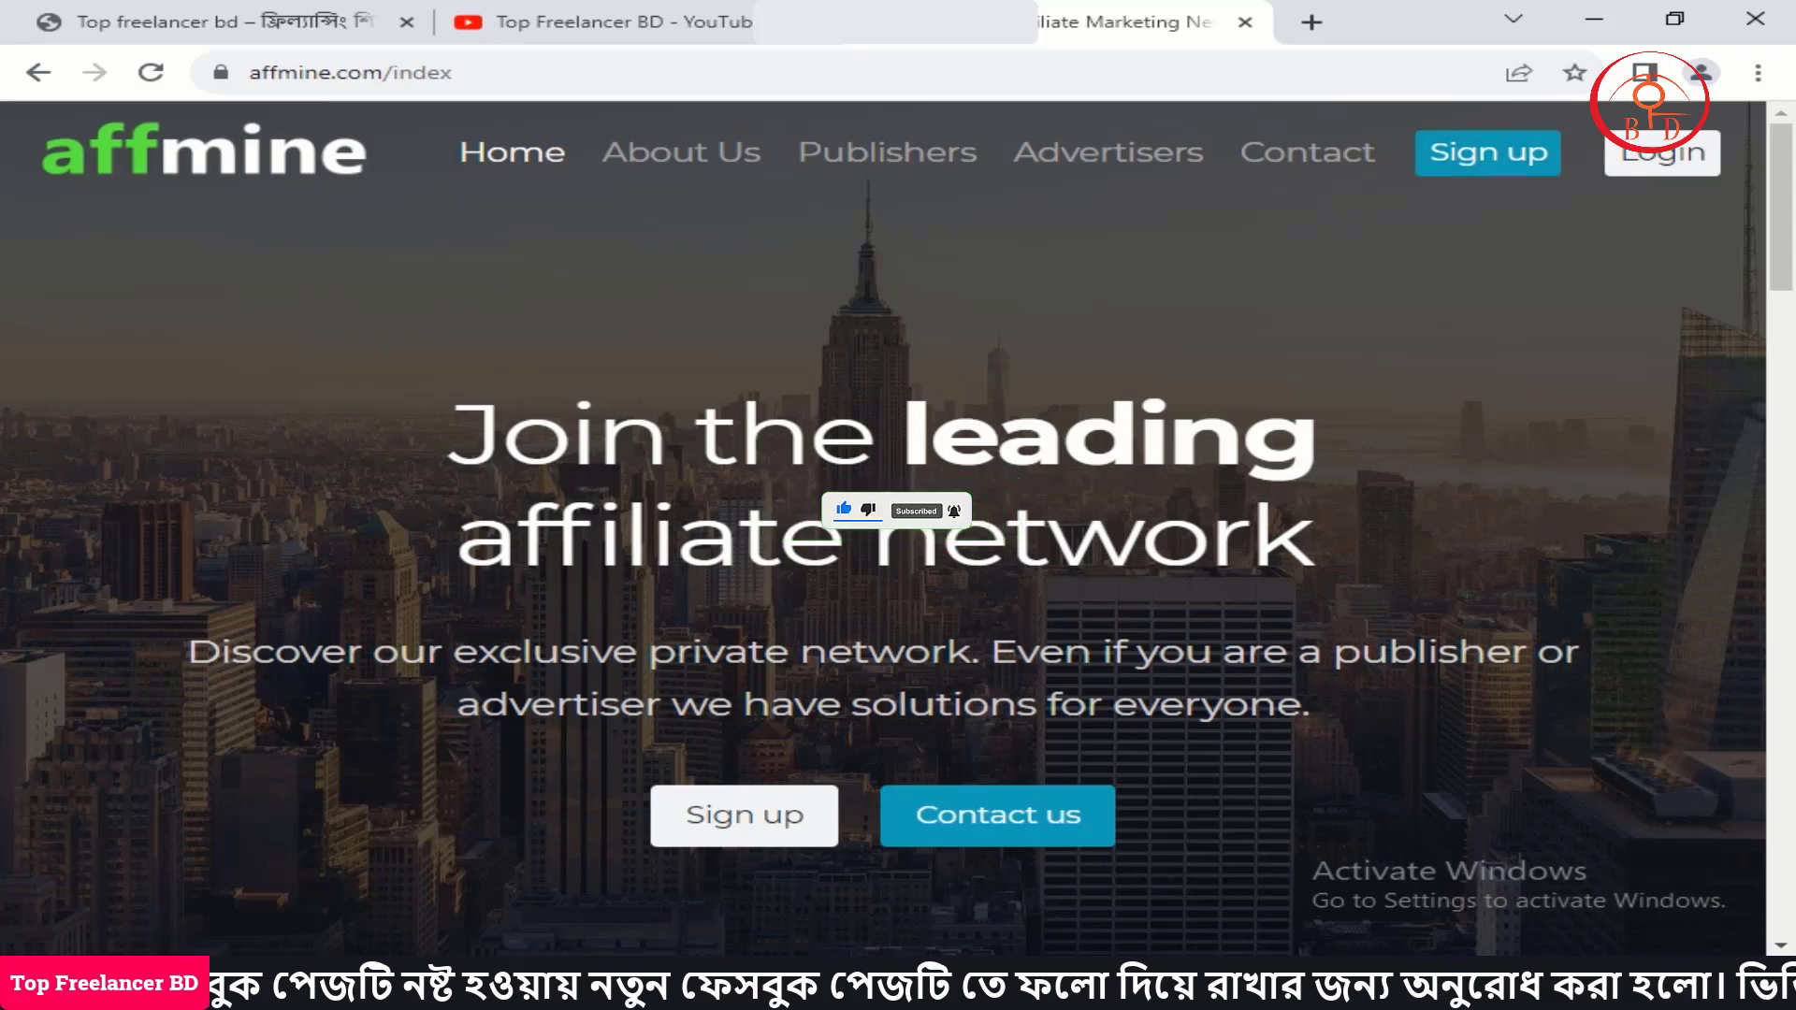
Look over the affmine.com homepage and open the Publisher Sign Up form from the header.
scroll(896, 529, down, 3)
scroll(897, 528, down, 4)
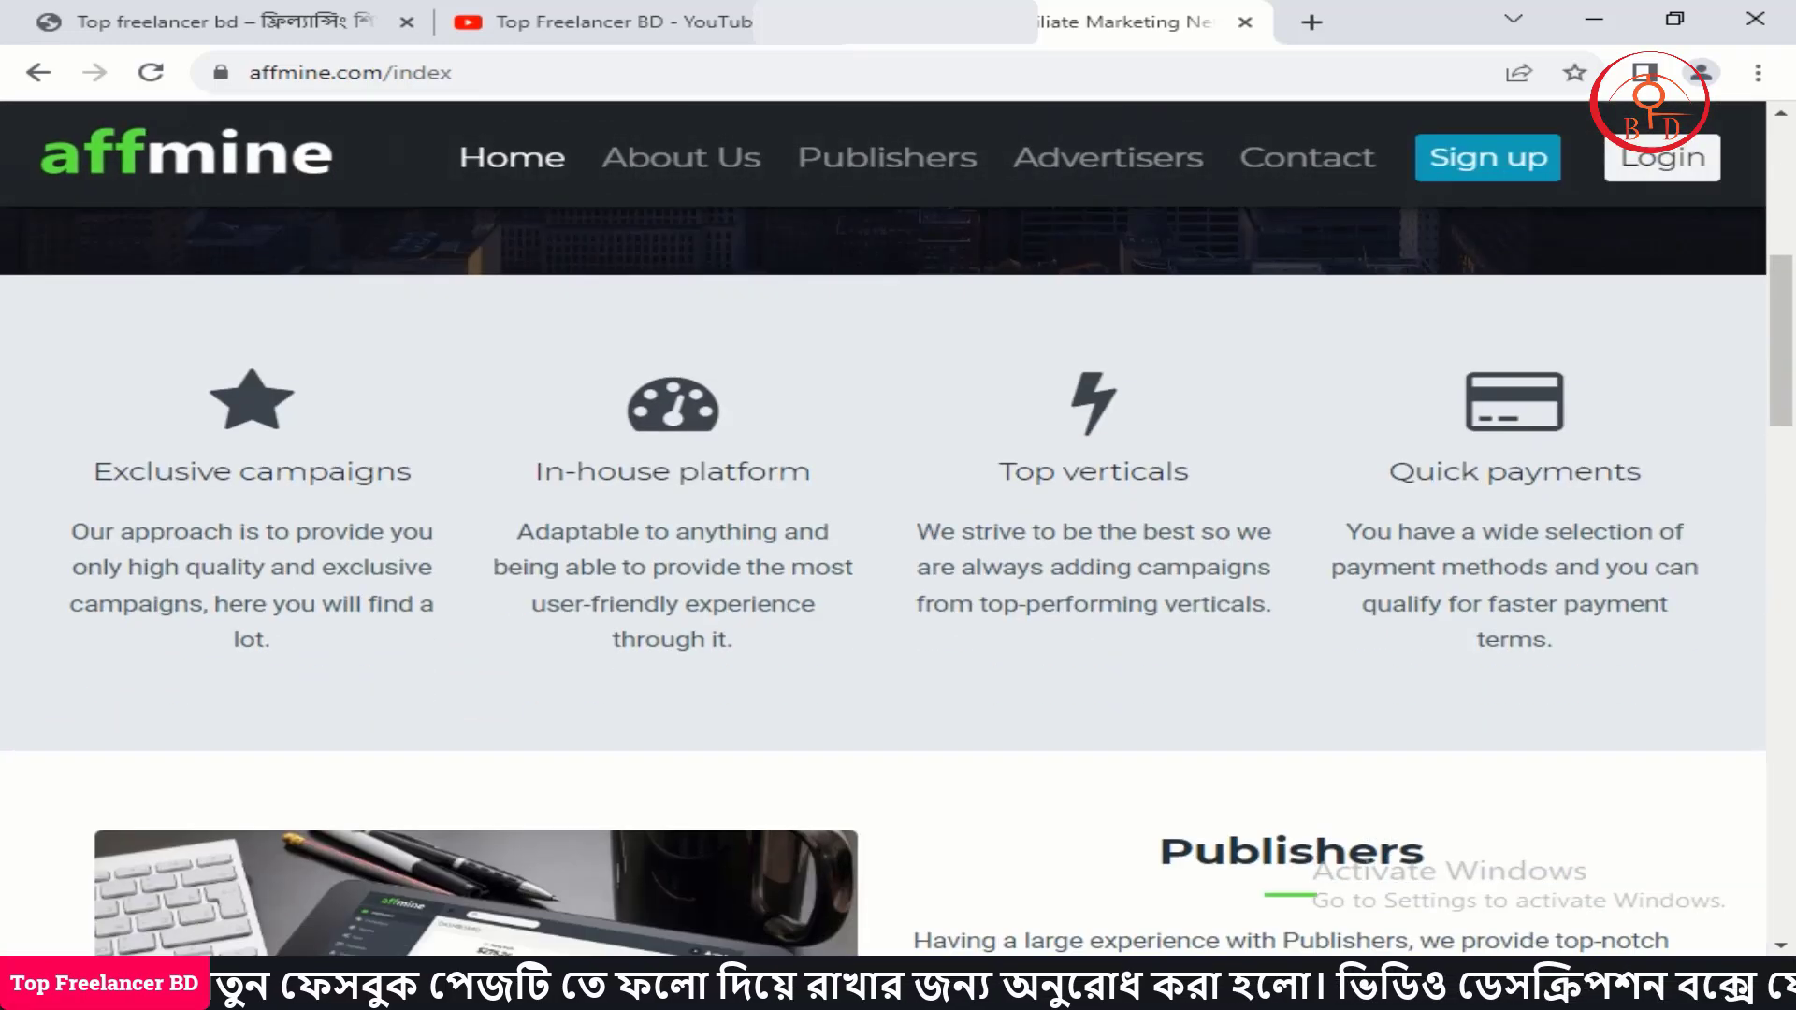
scroll(896, 529, up, 8)
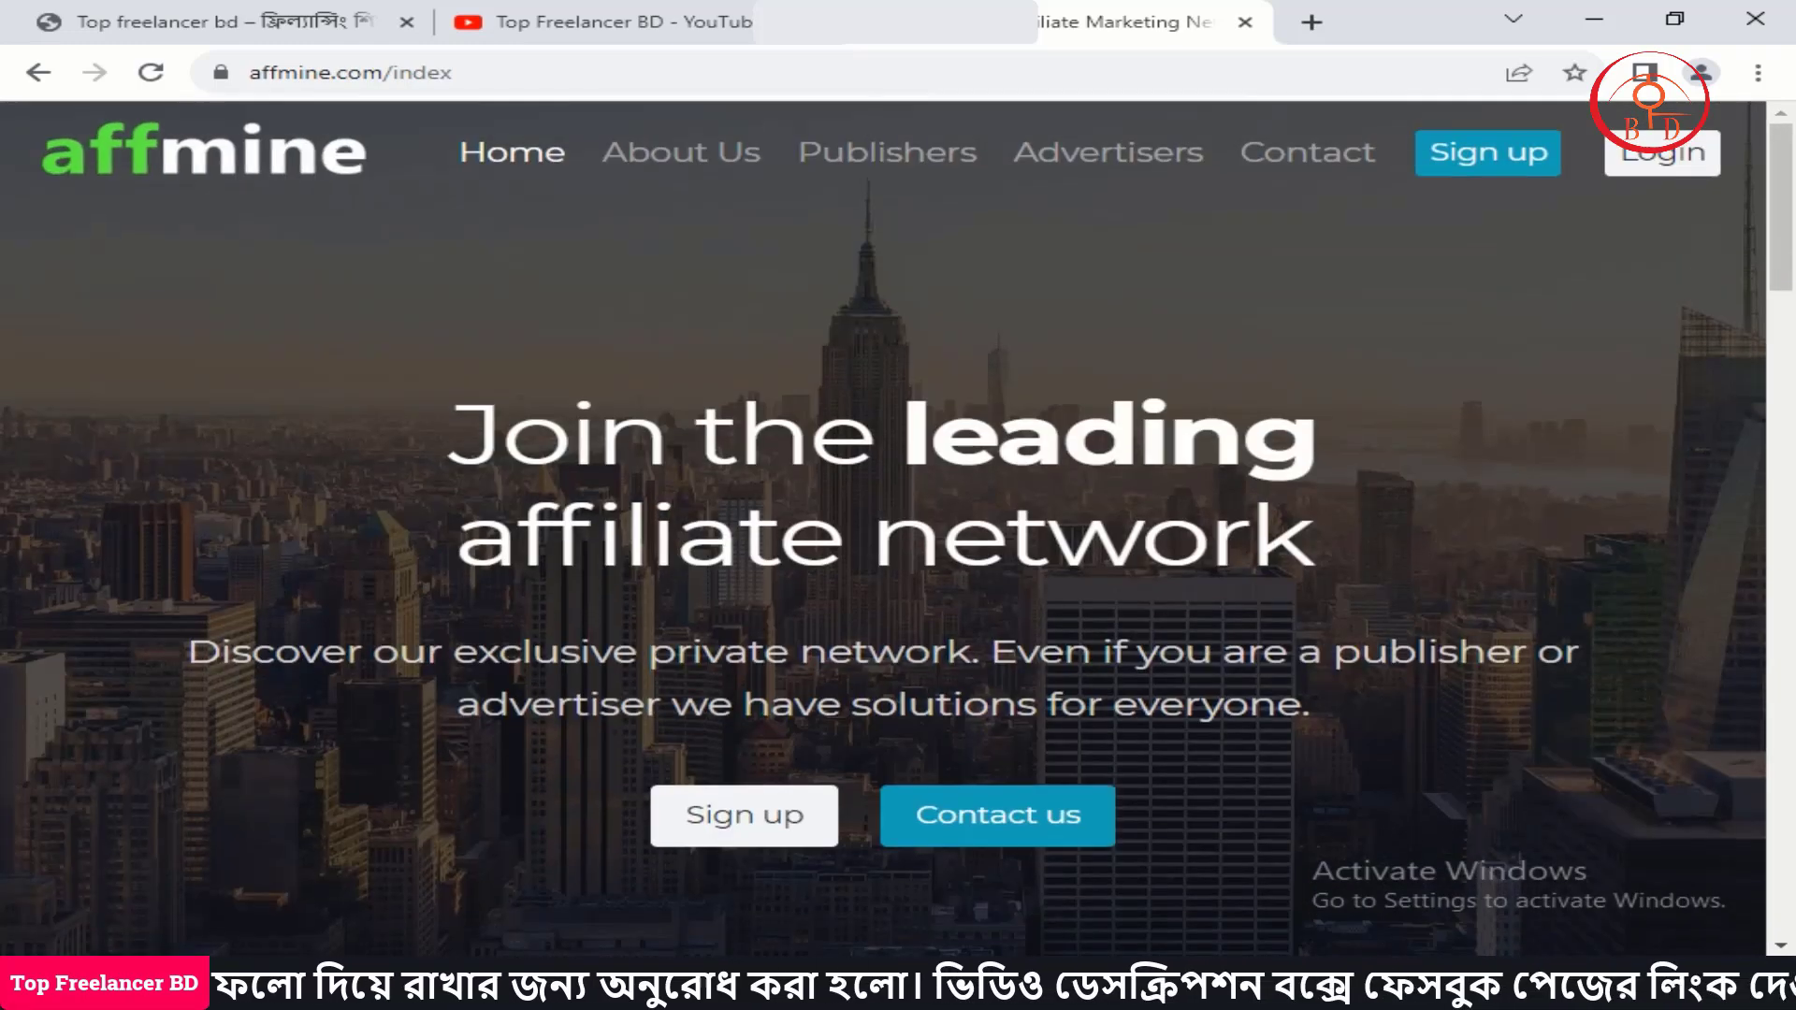
click(1488, 153)
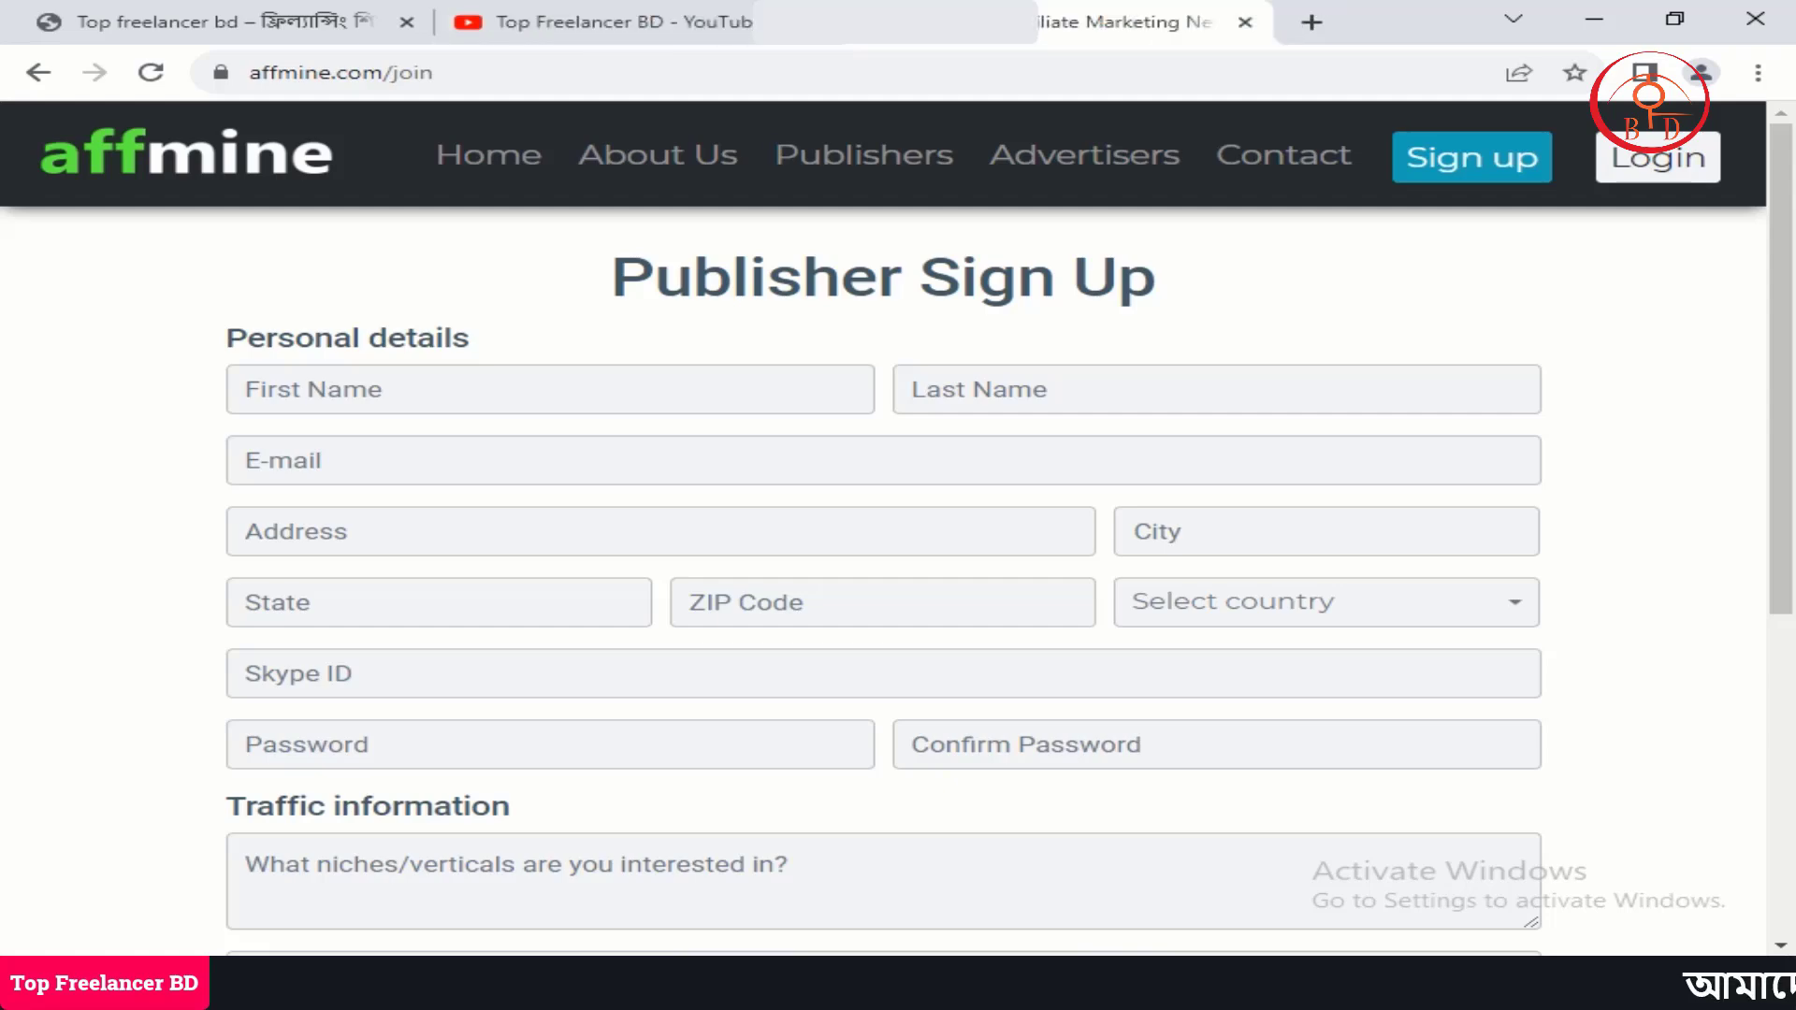
click(655, 22)
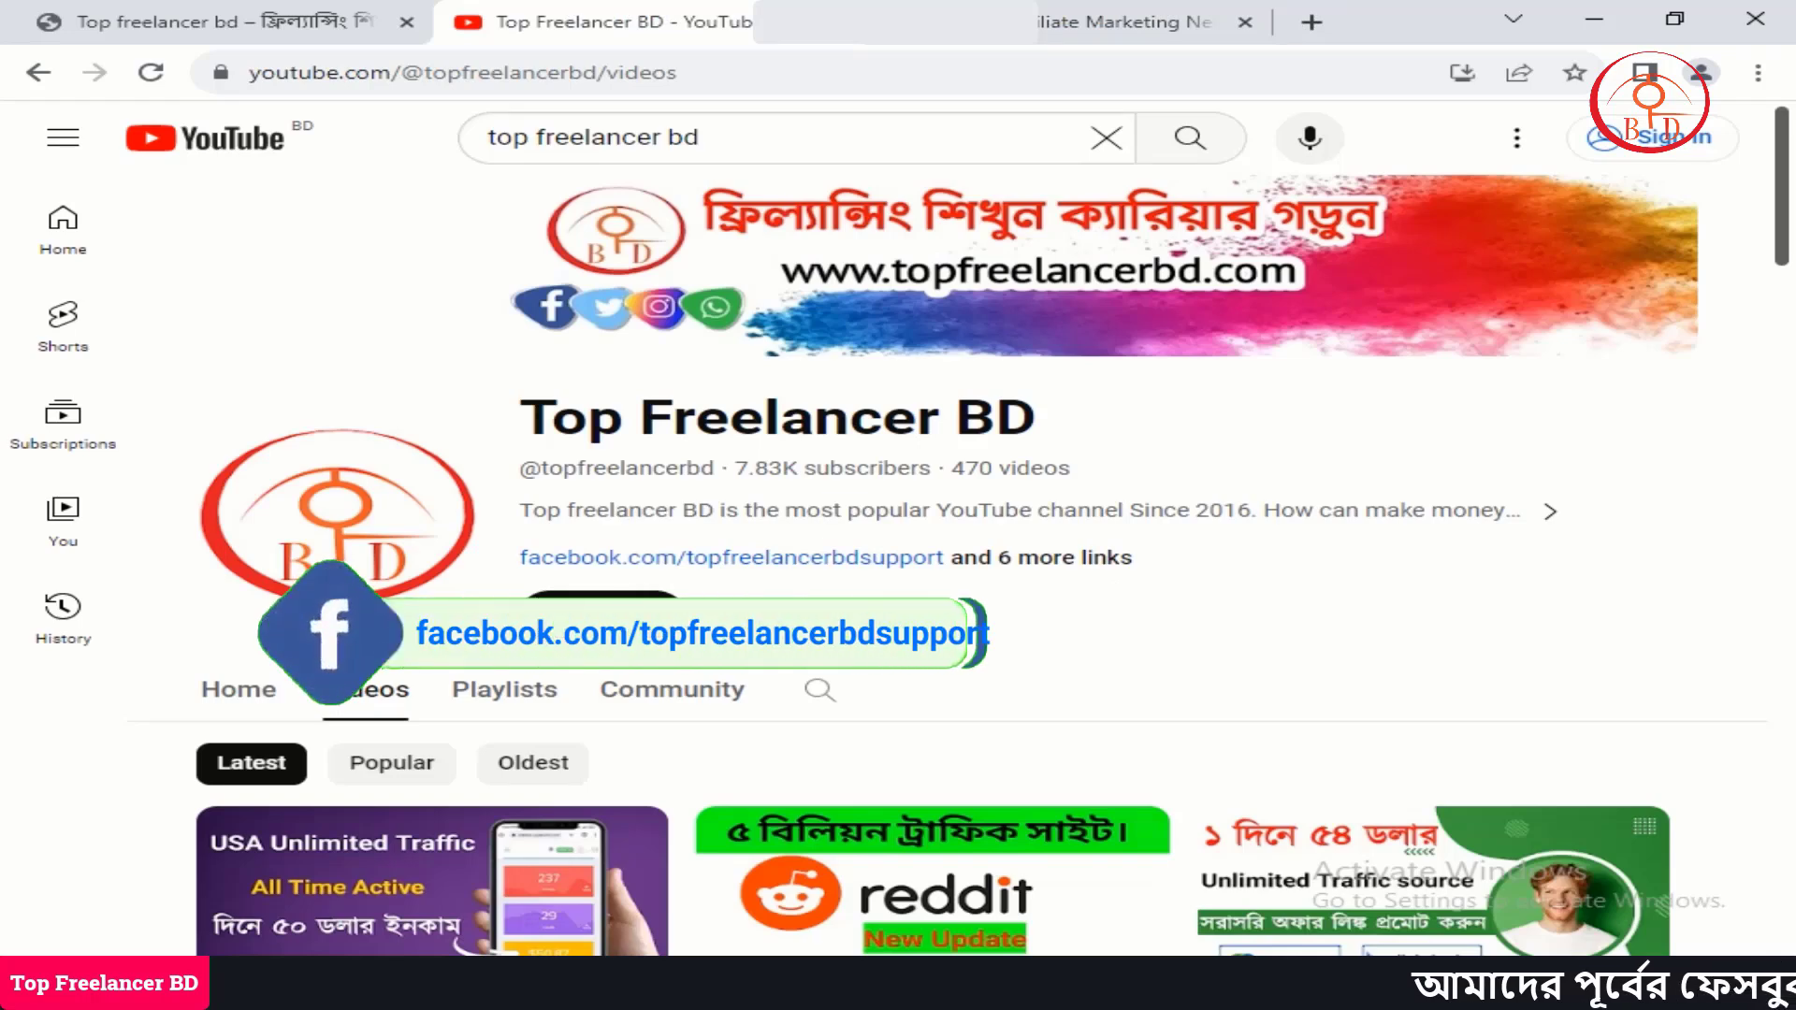
scroll(899, 524, down, 4)
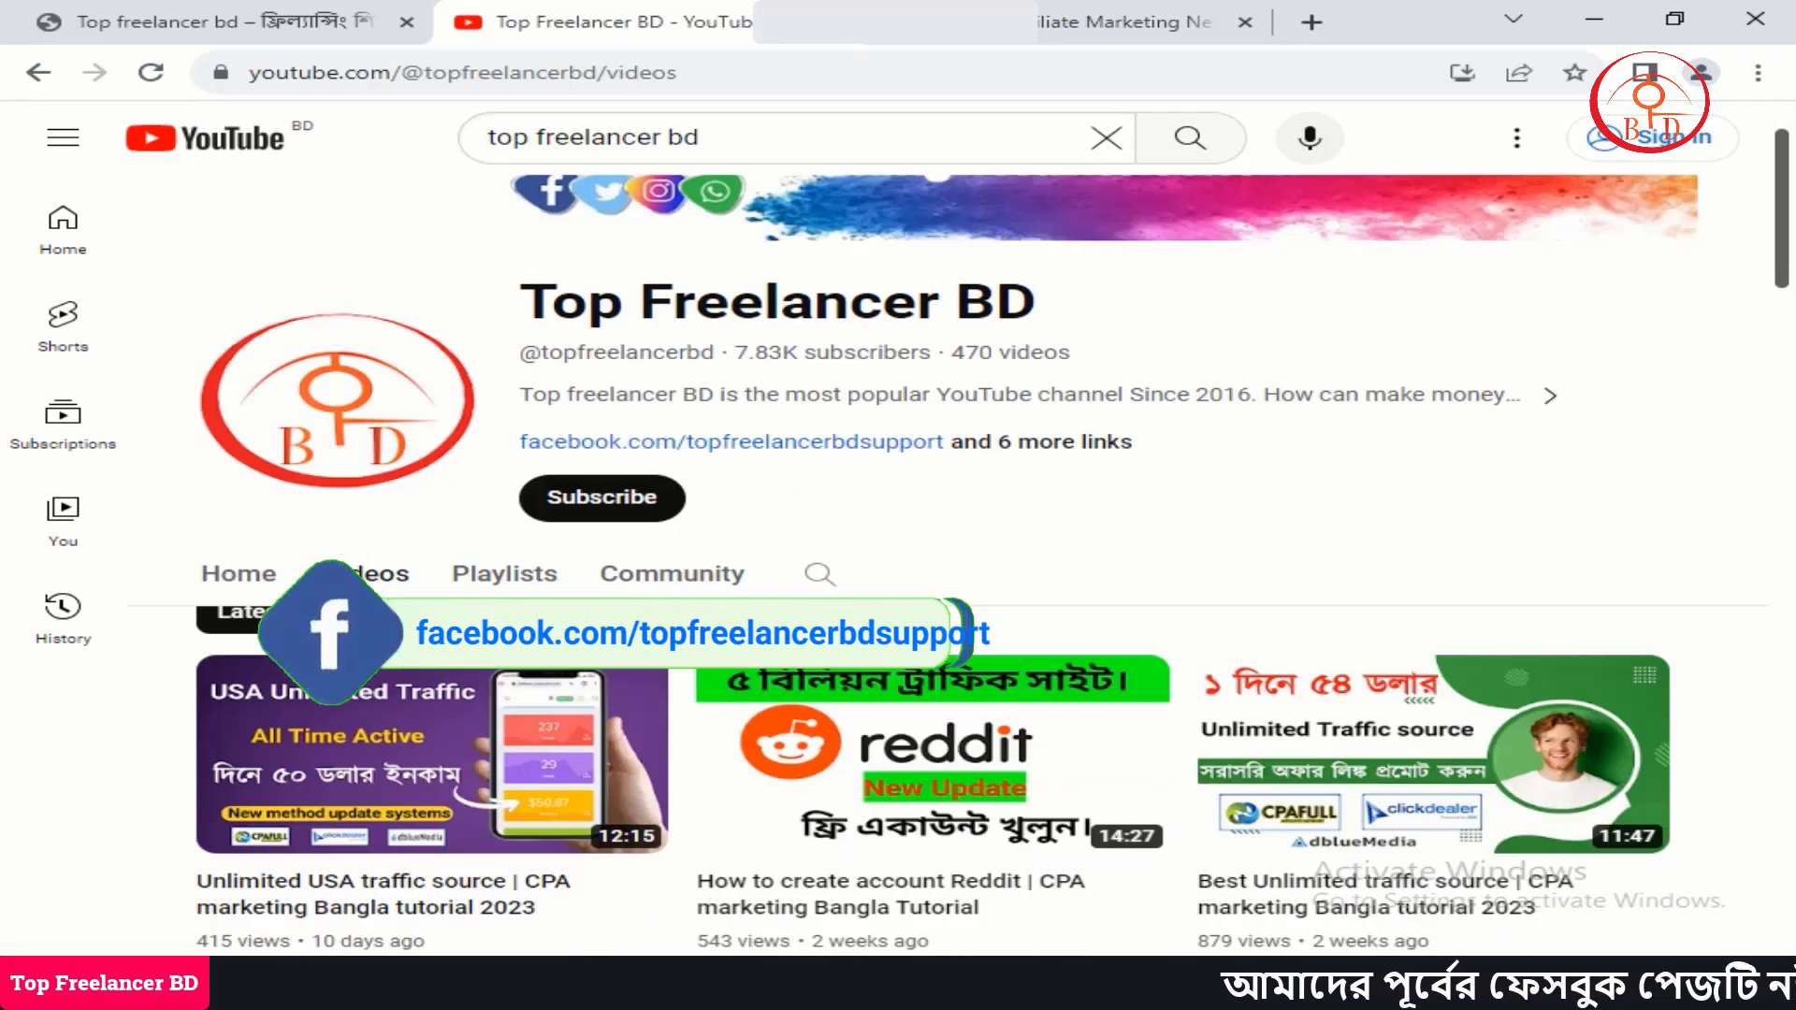
key(ctrl+Page_Up)
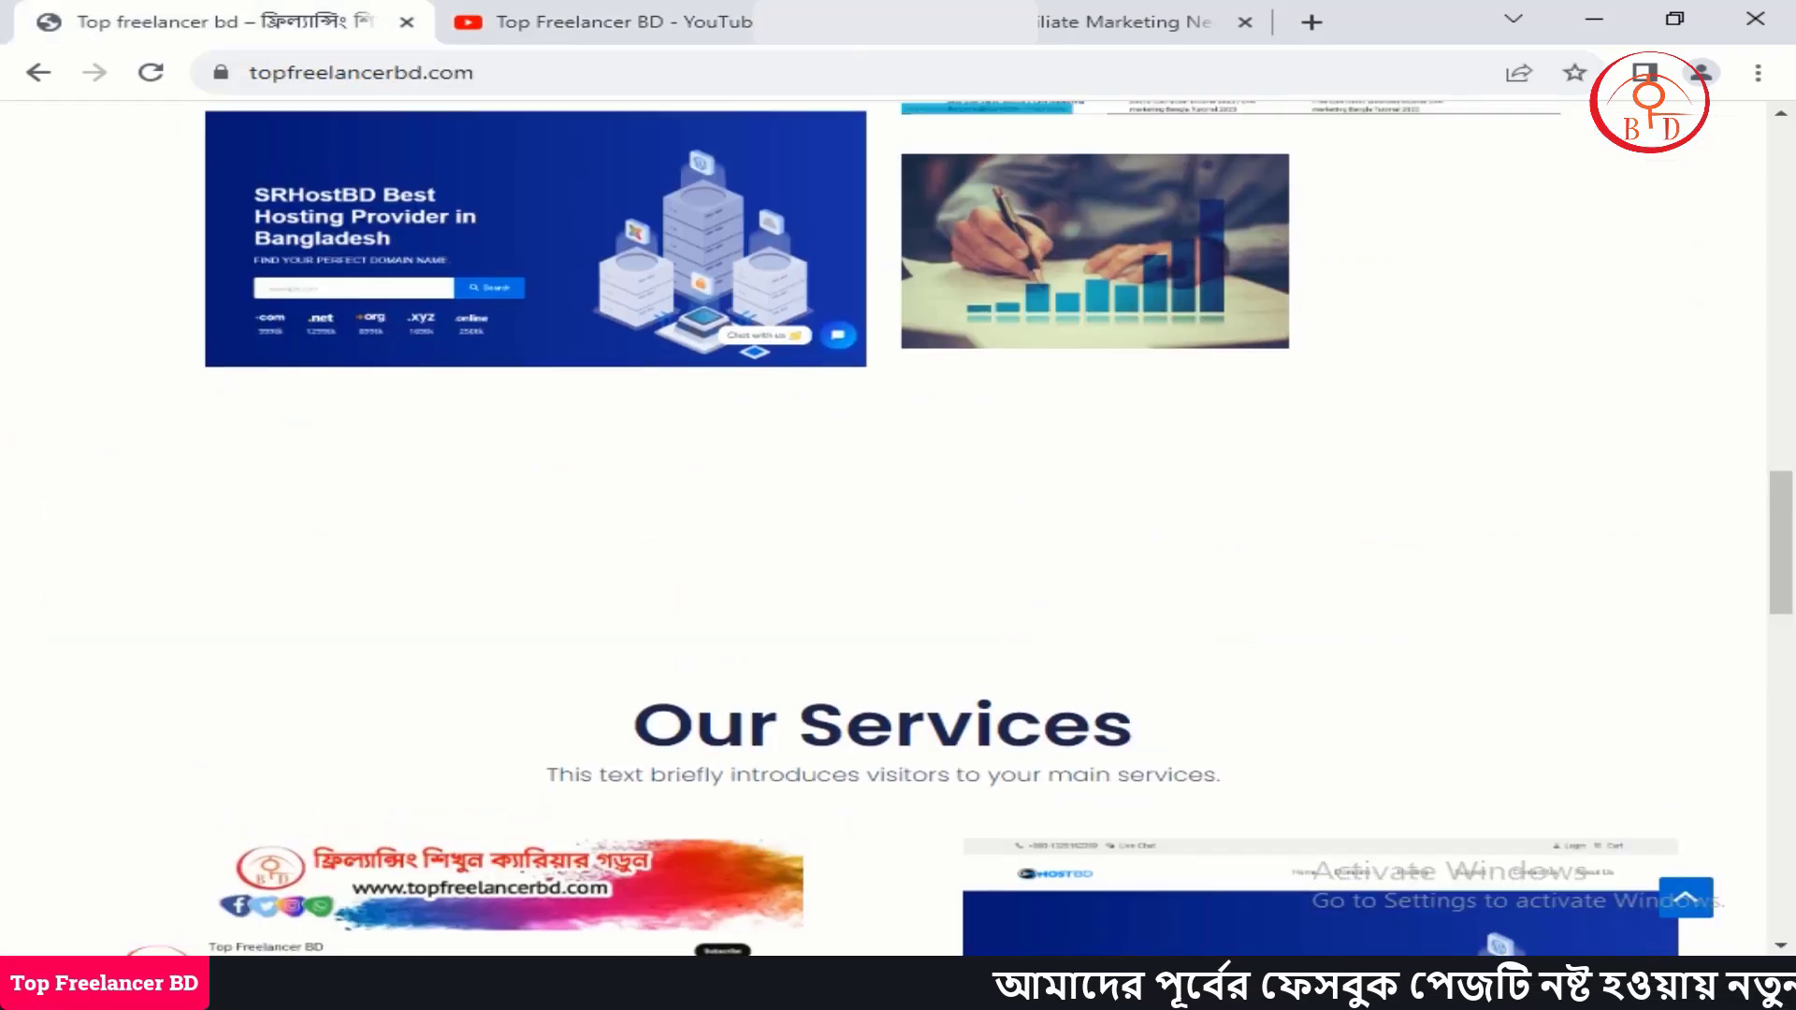
scroll(898, 524, up, 10)
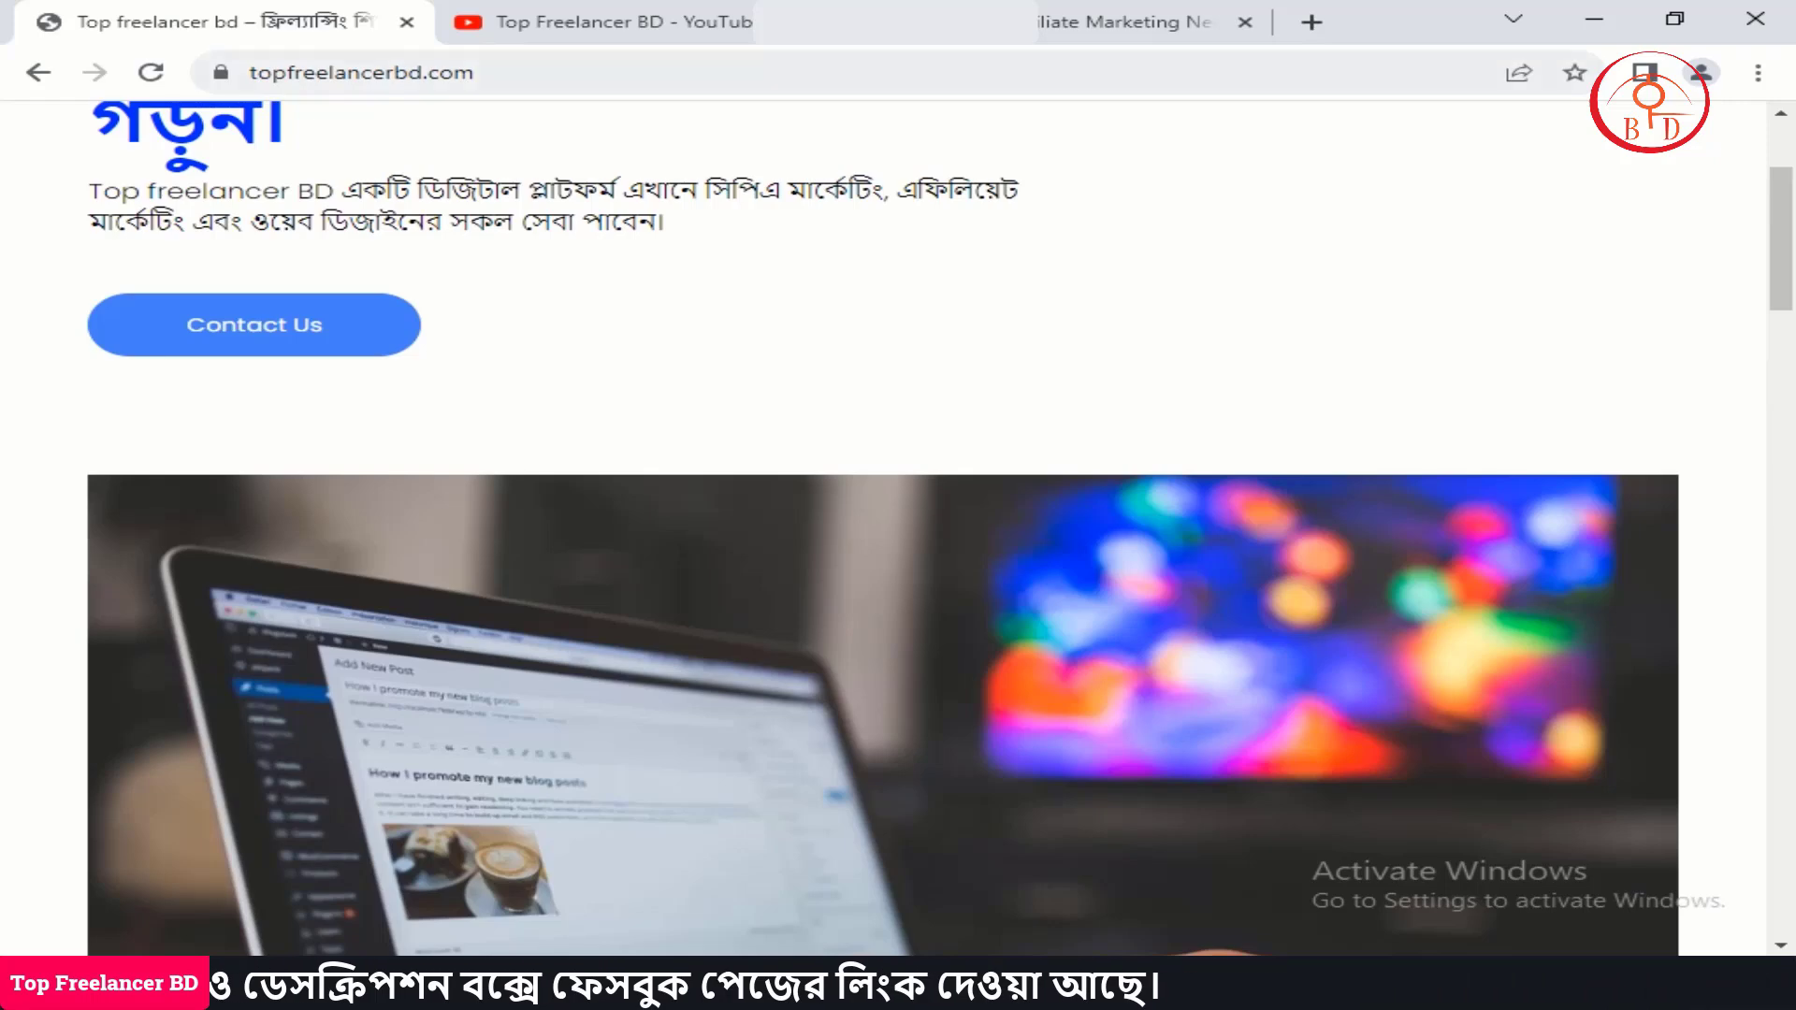
key(ctrl+3)
click(551, 390)
click(1217, 389)
click(883, 461)
scroll(883, 528, down, 2)
Copy the name line from the Notepad notes and paste it into the First Name field.
scroll(883, 529, down, 2)
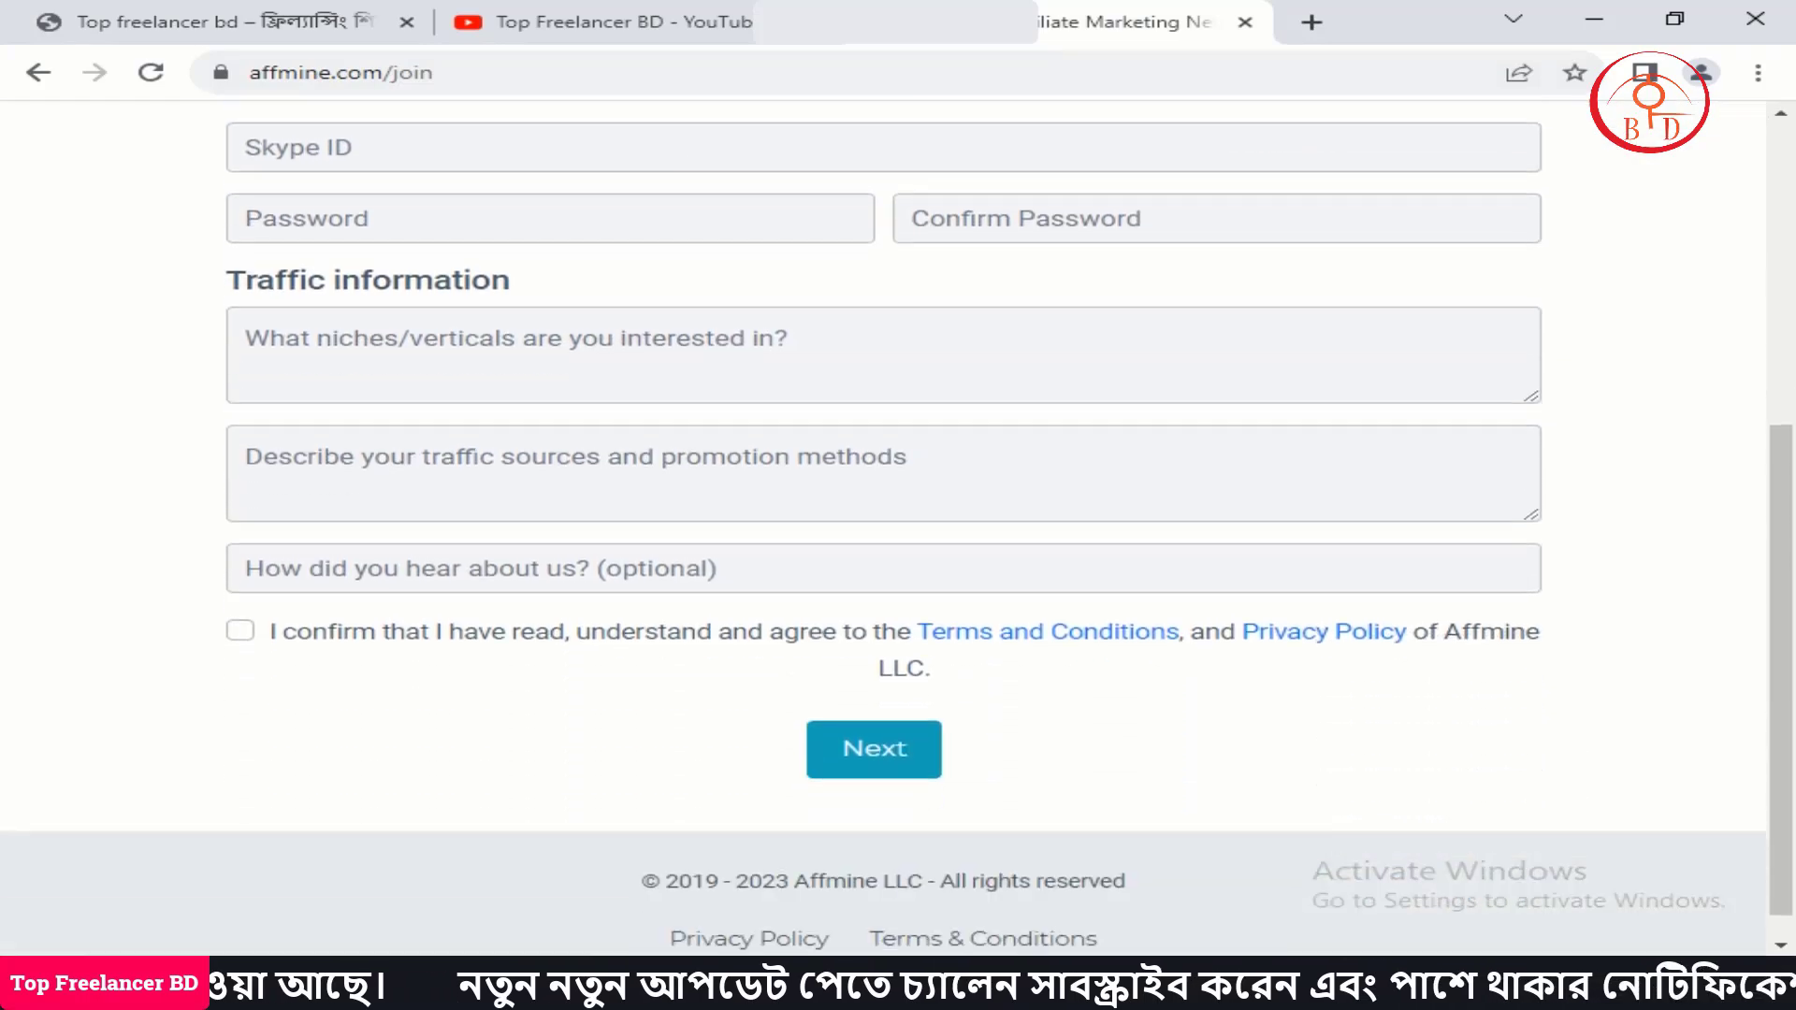
scroll(883, 529, up, 5)
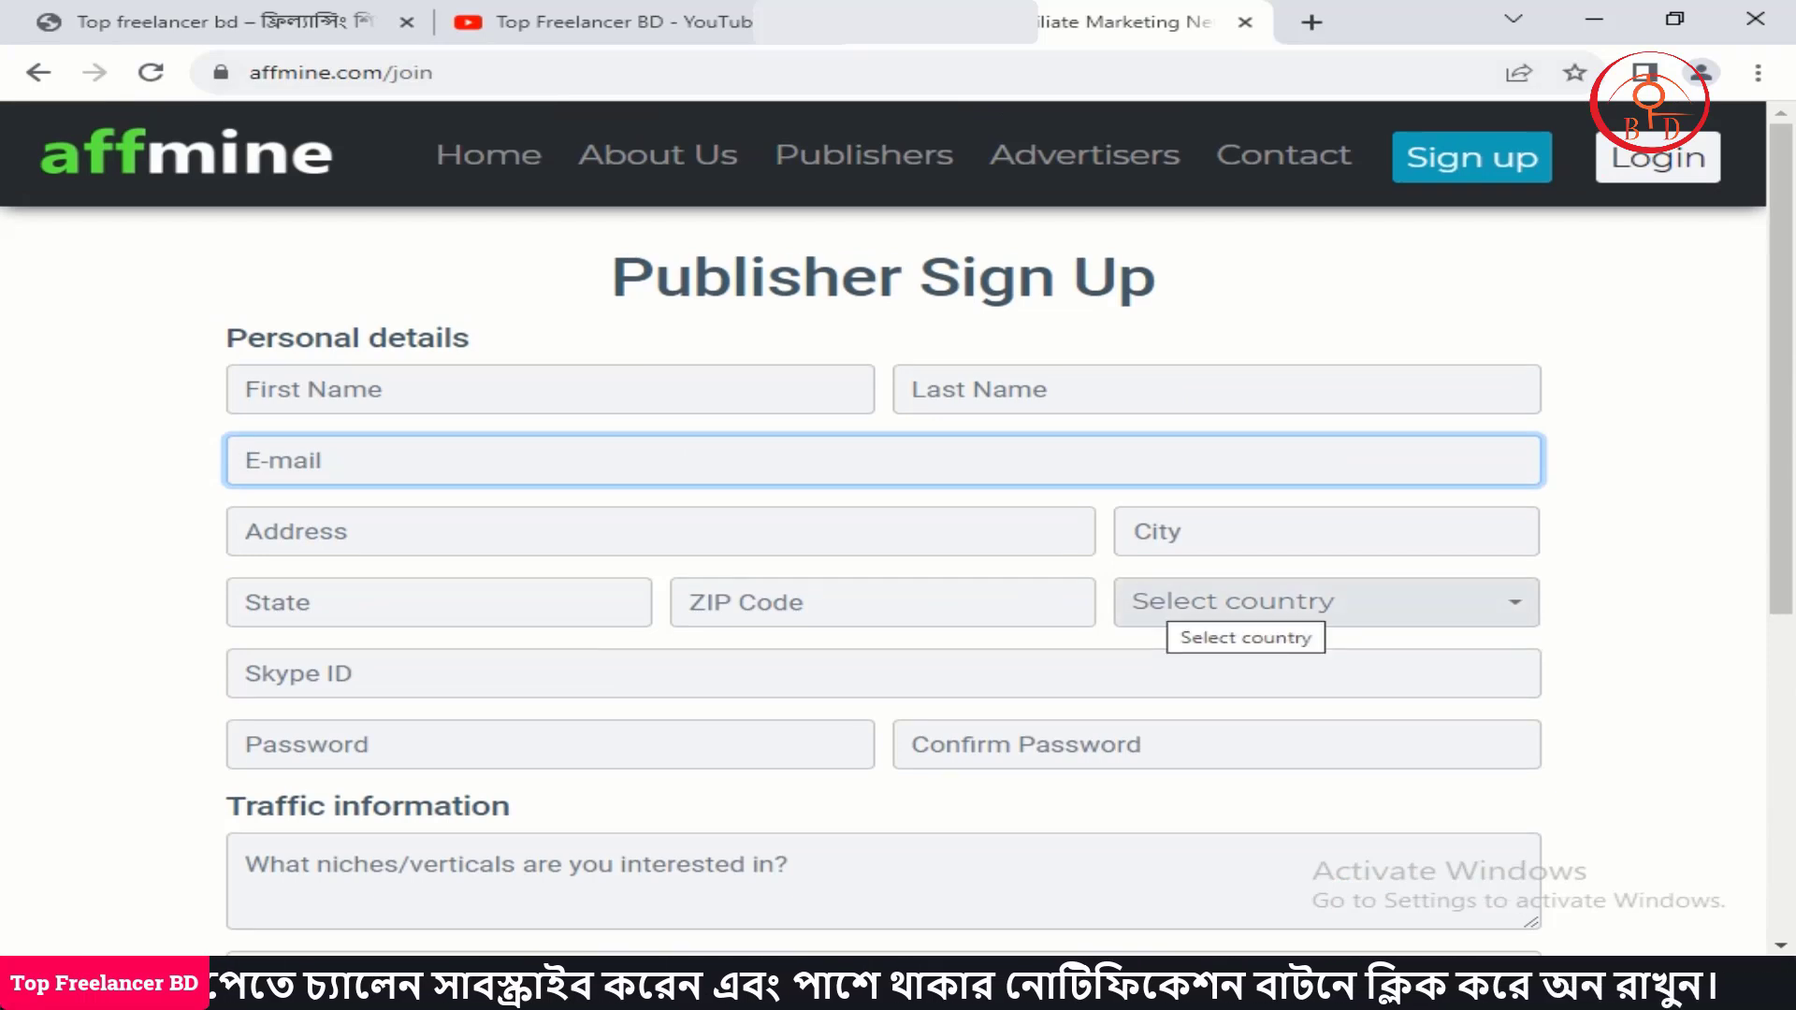
key(alt+Tab)
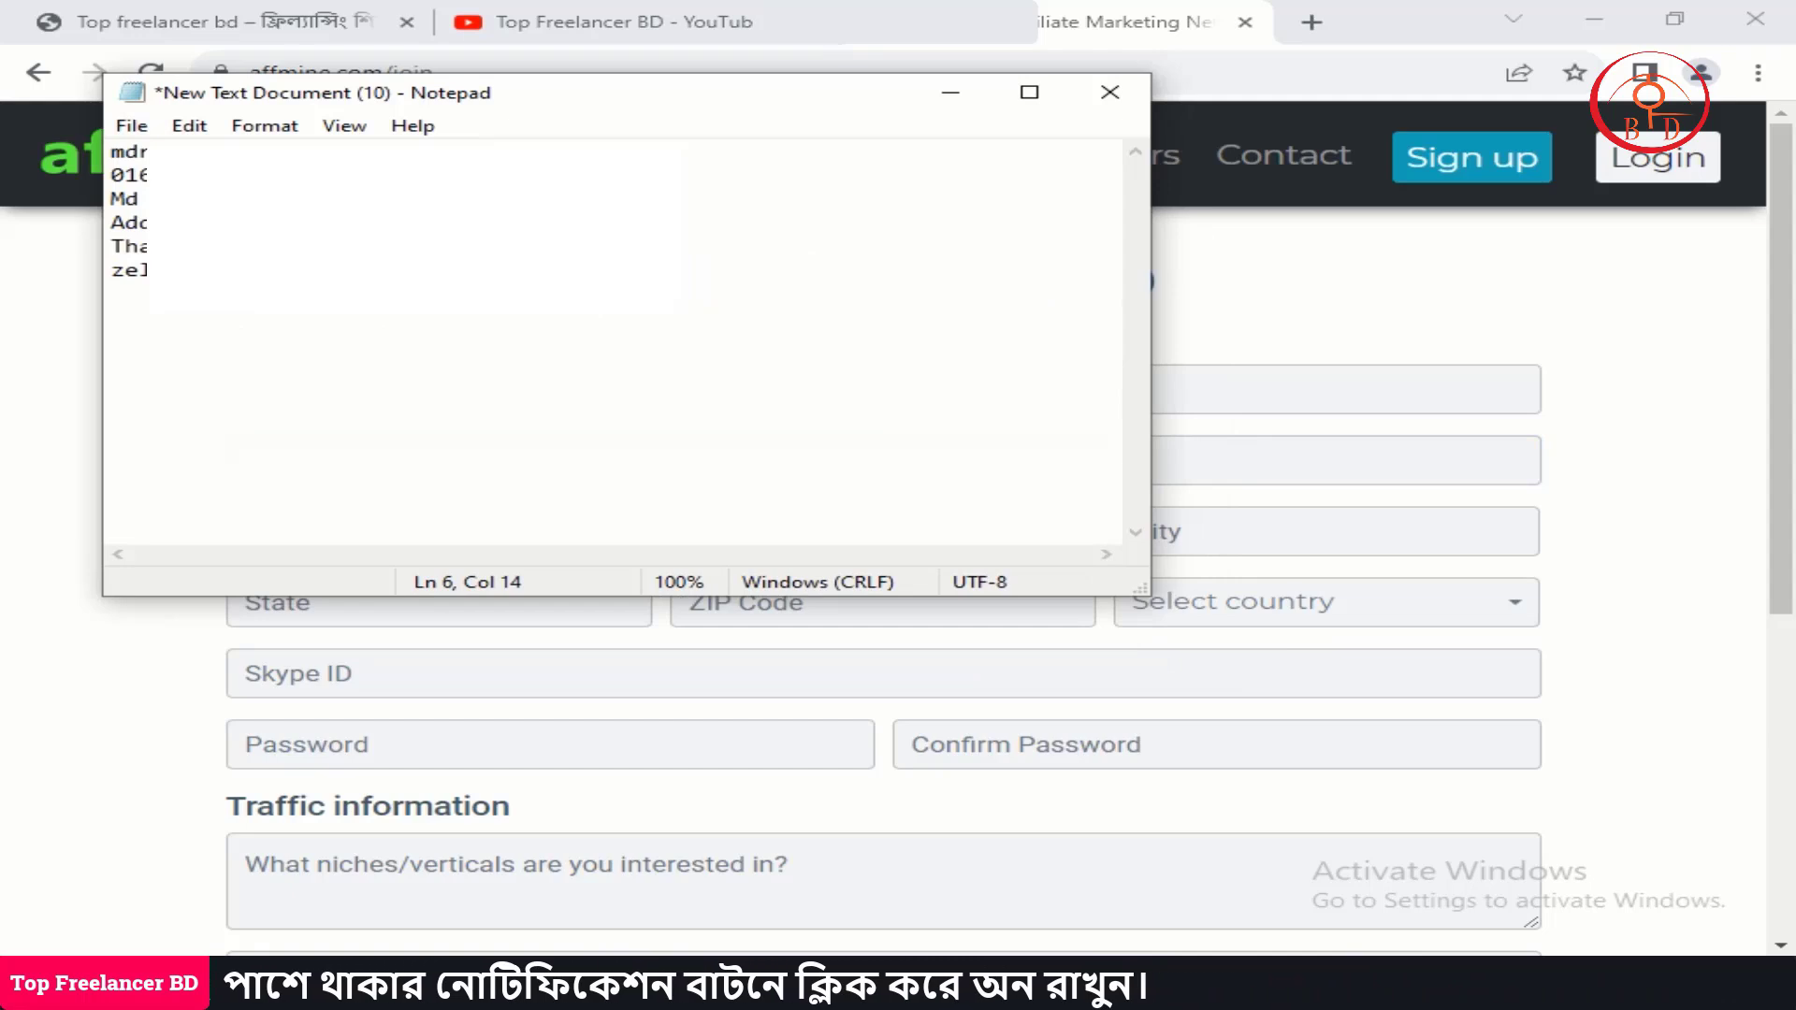
click(246, 176)
triple_click(246, 198)
right_click(413, 194)
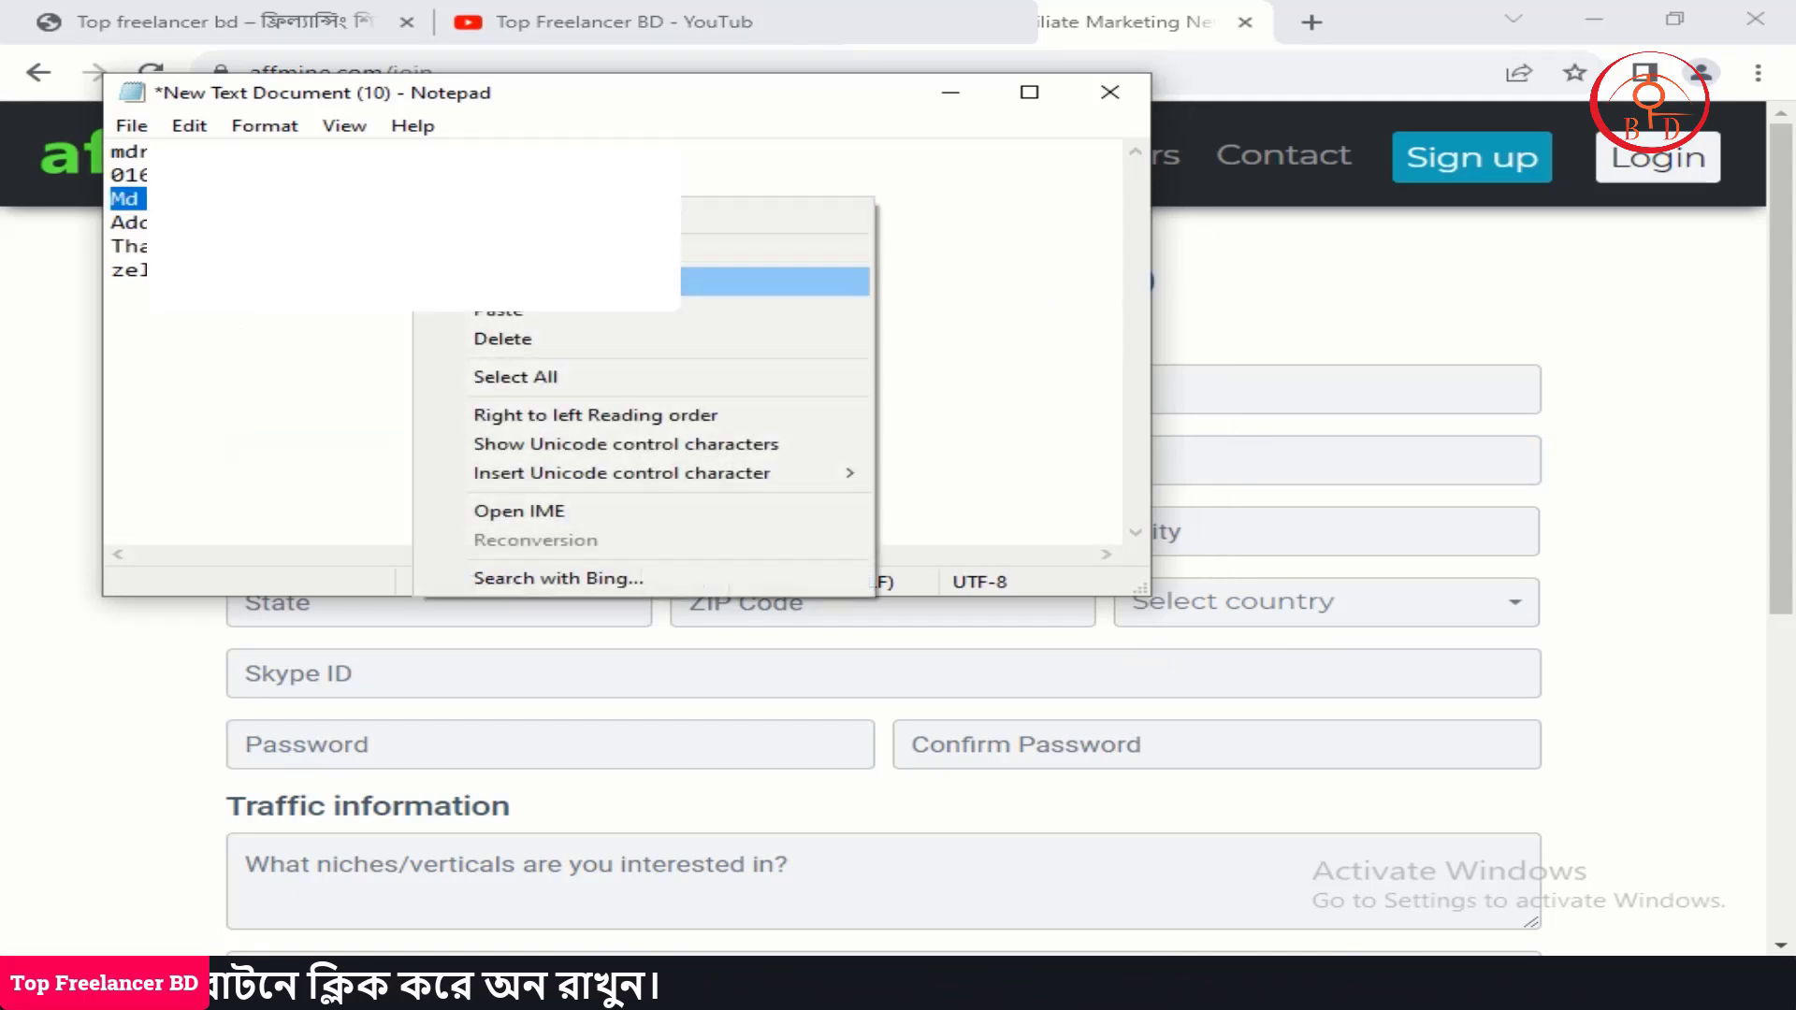
click(775, 282)
click(951, 92)
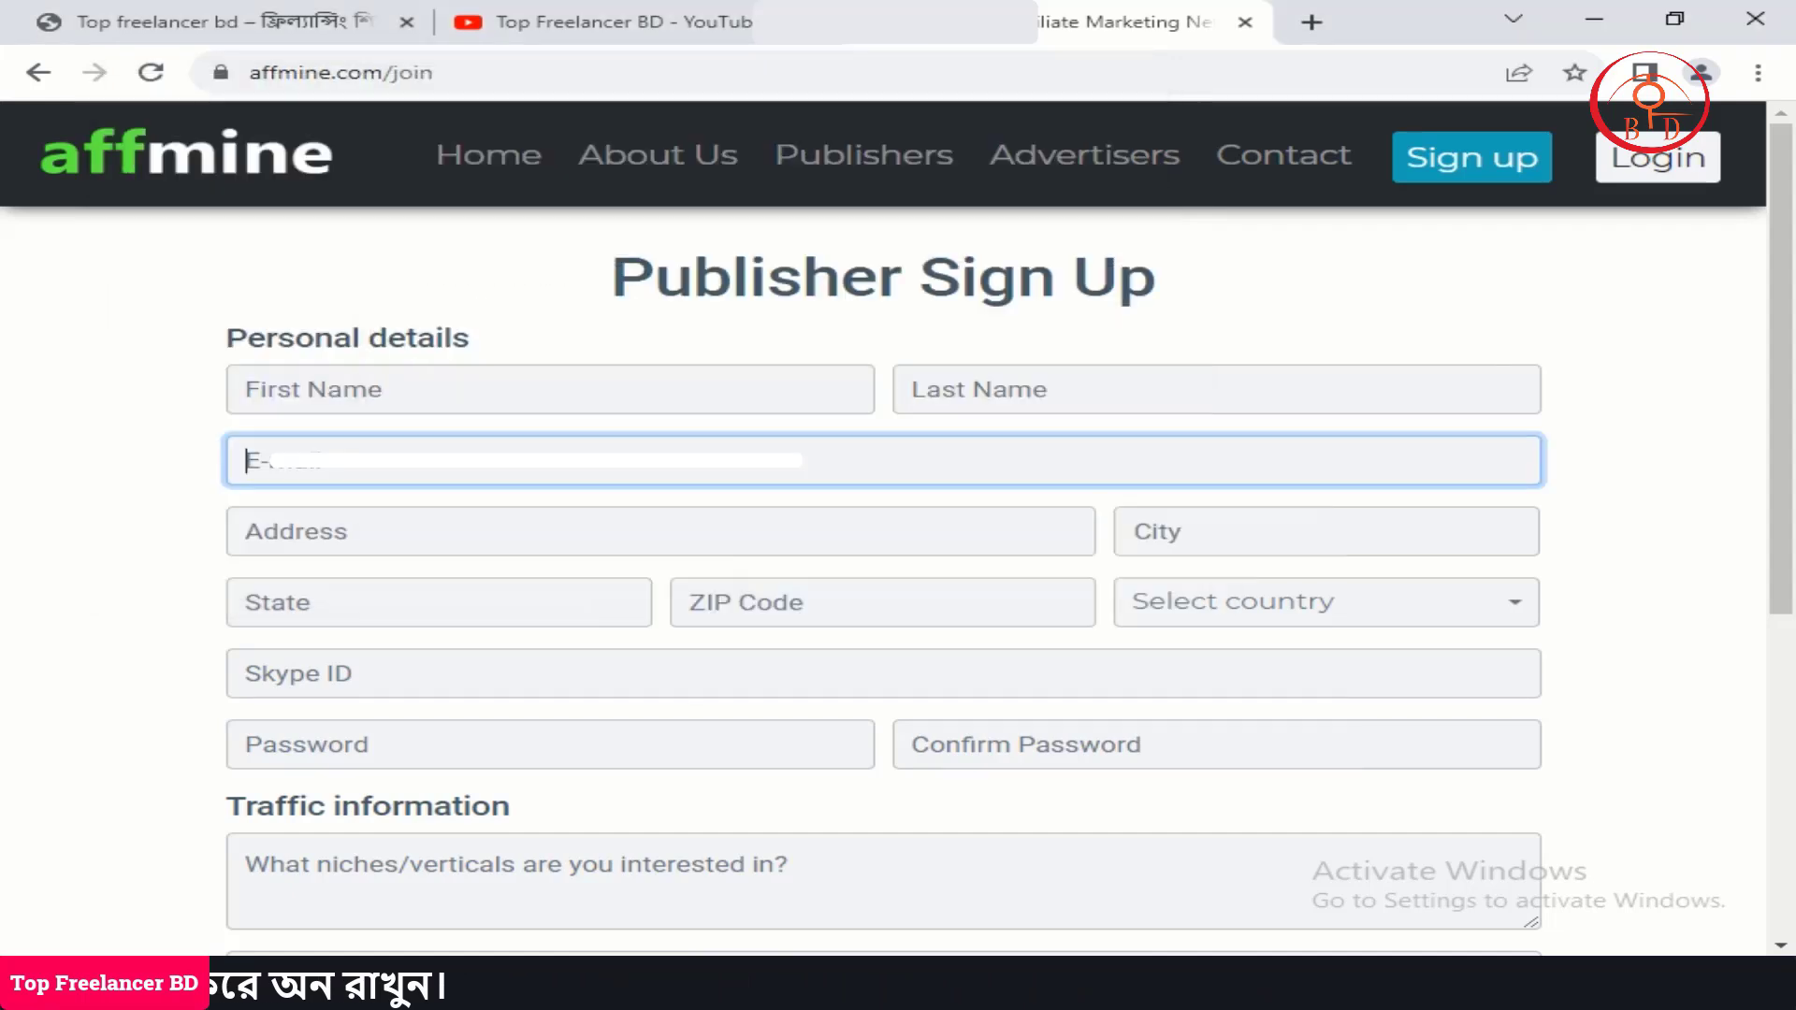
click(247, 389)
right_click(522, 369)
click(570, 547)
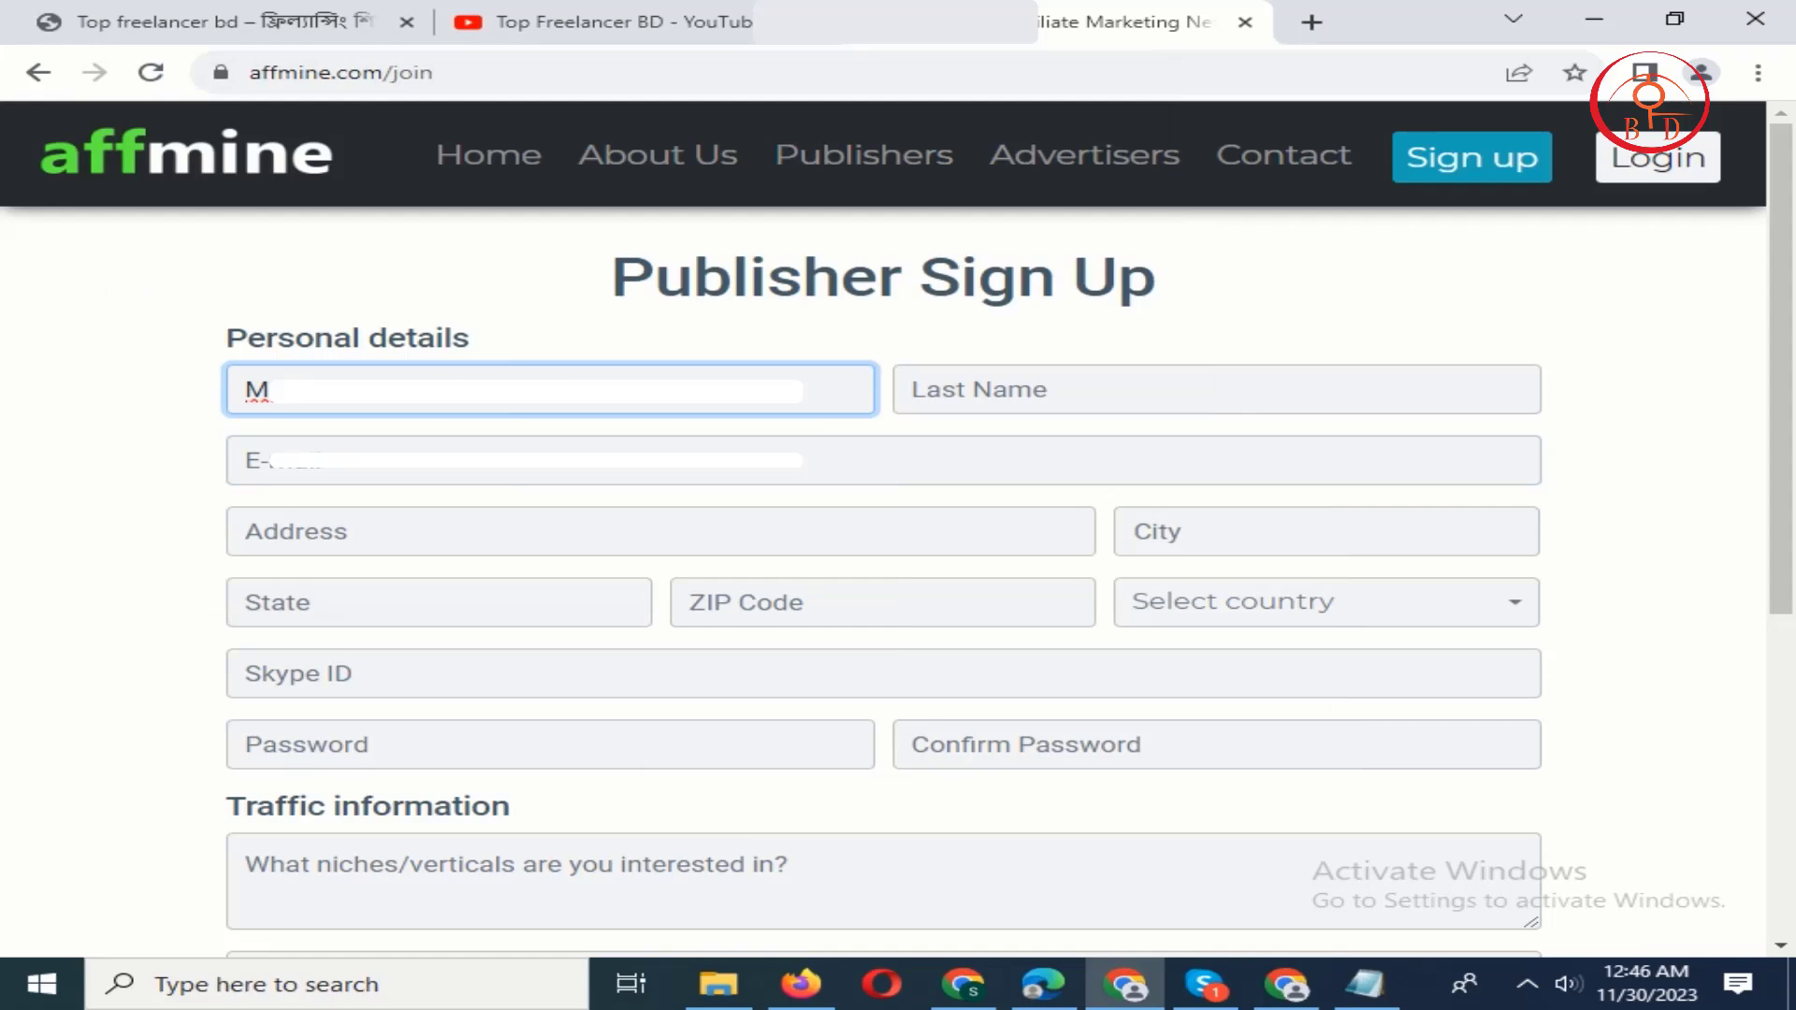
Paste the surname into Last Name and the e-mail address into E-mail.
right_click(1223, 402)
click(1301, 586)
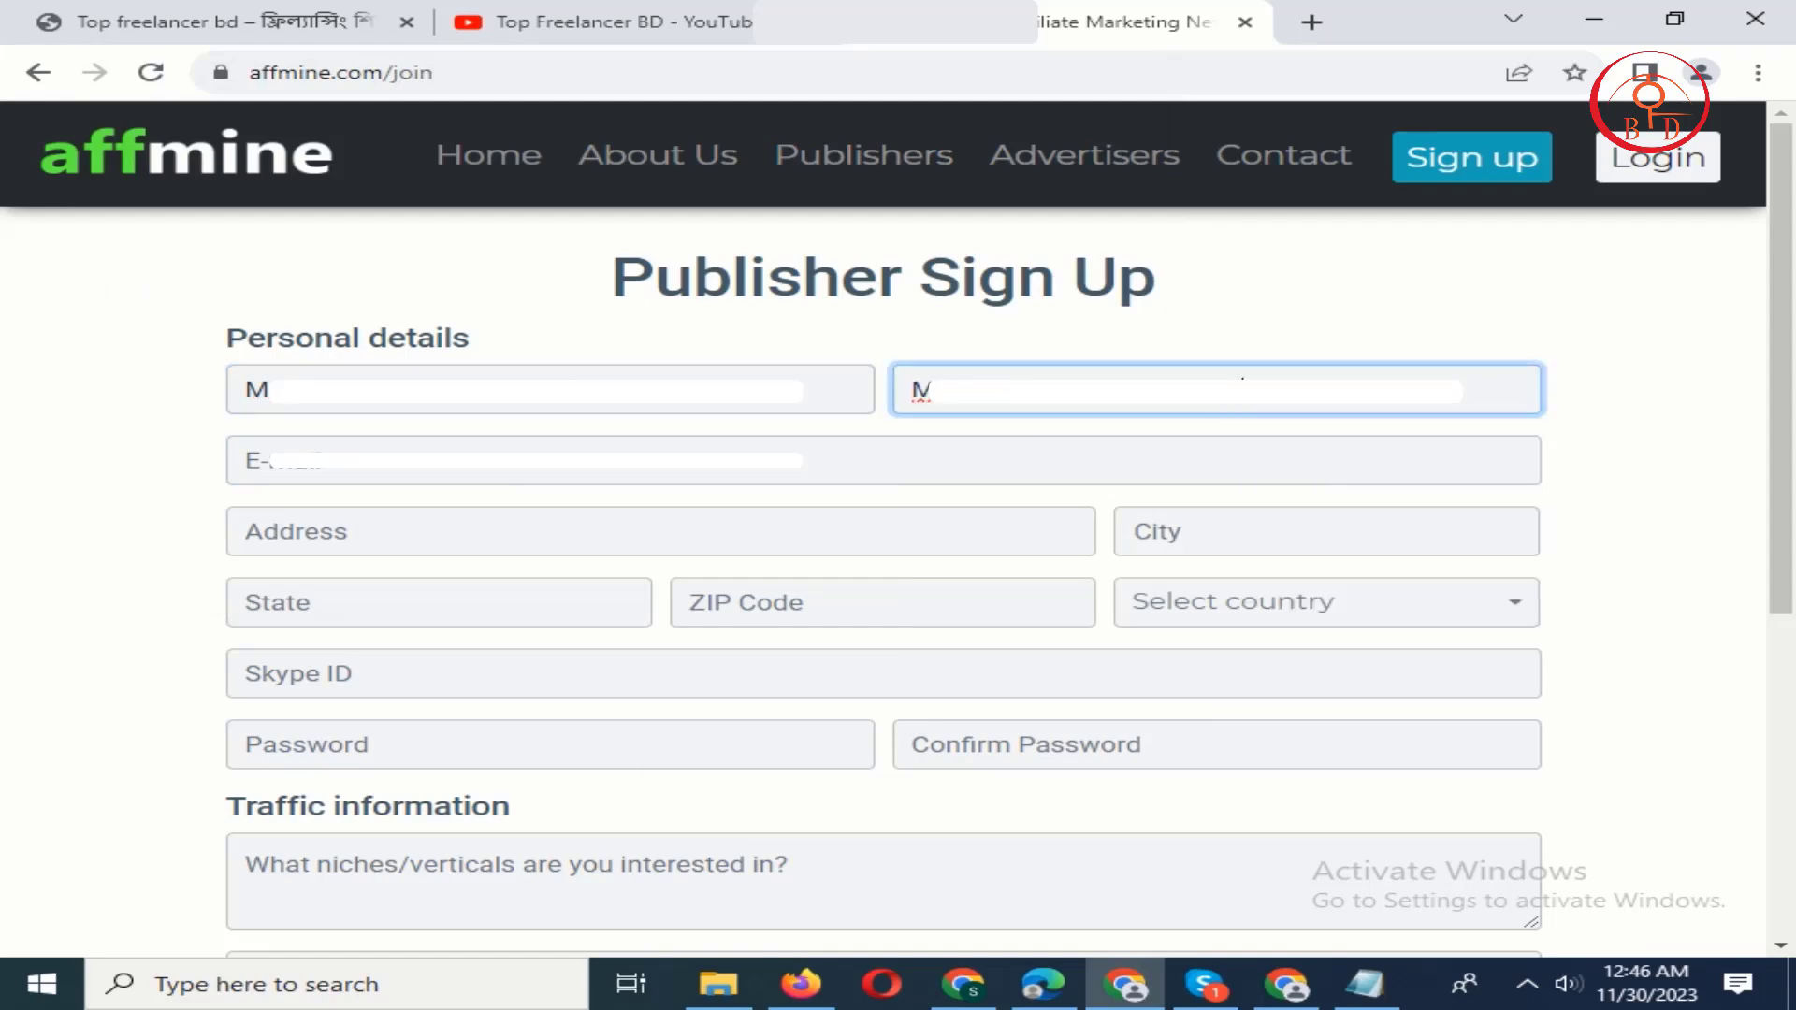
key(ctrl+a)
key(ctrl+v)
key(Tab)
right_click(449, 462)
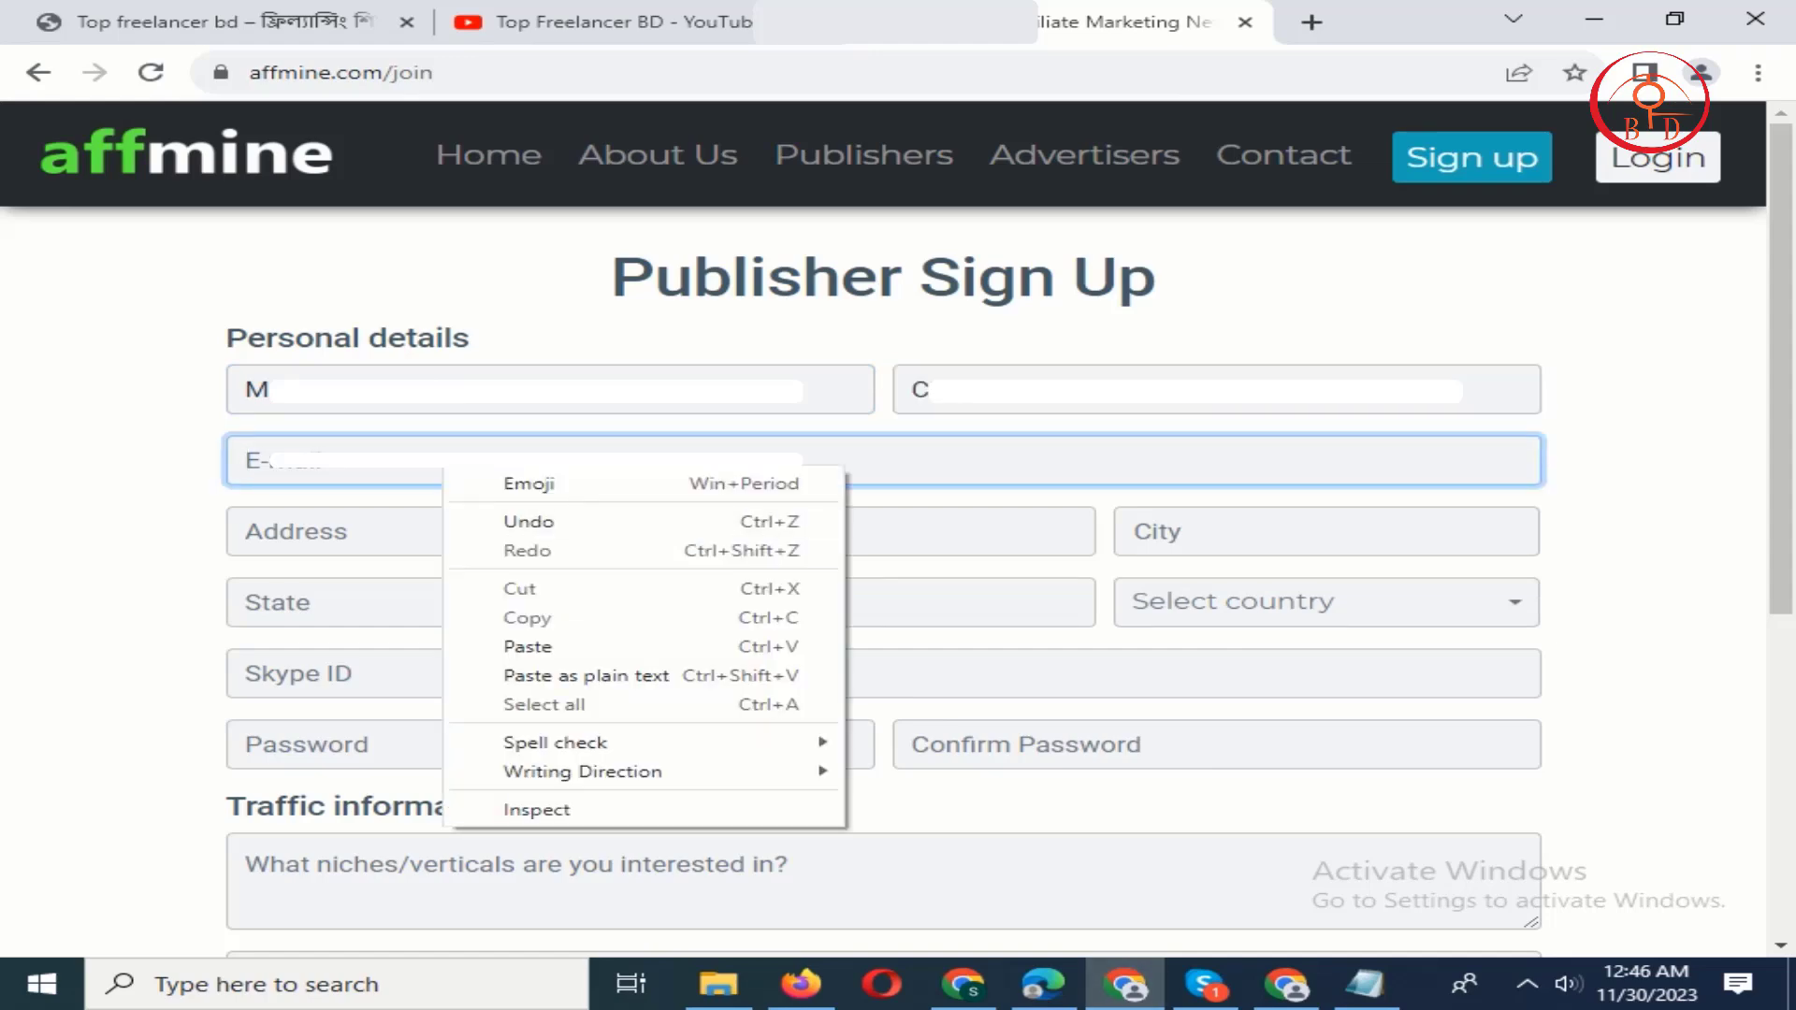
click(521, 641)
Fill the state, enter ZIP code 6500, and choose Bangladesh as the country.
click(247, 532)
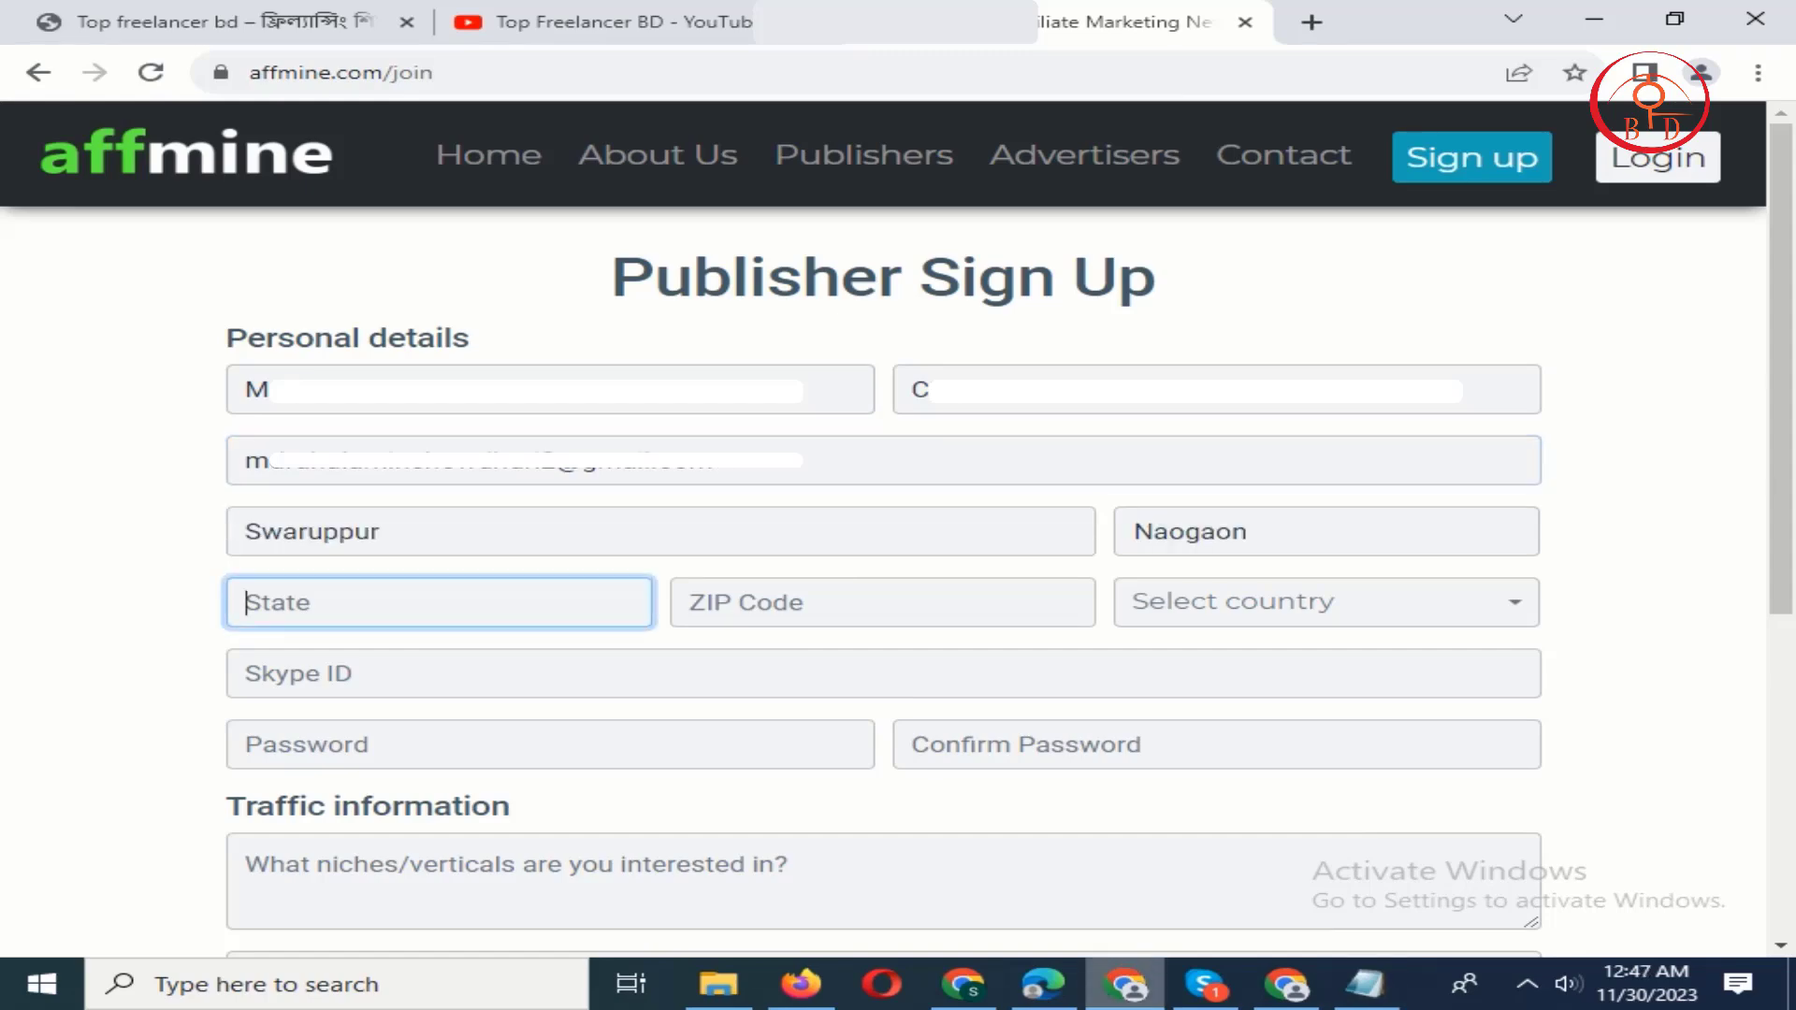
right_click(374, 603)
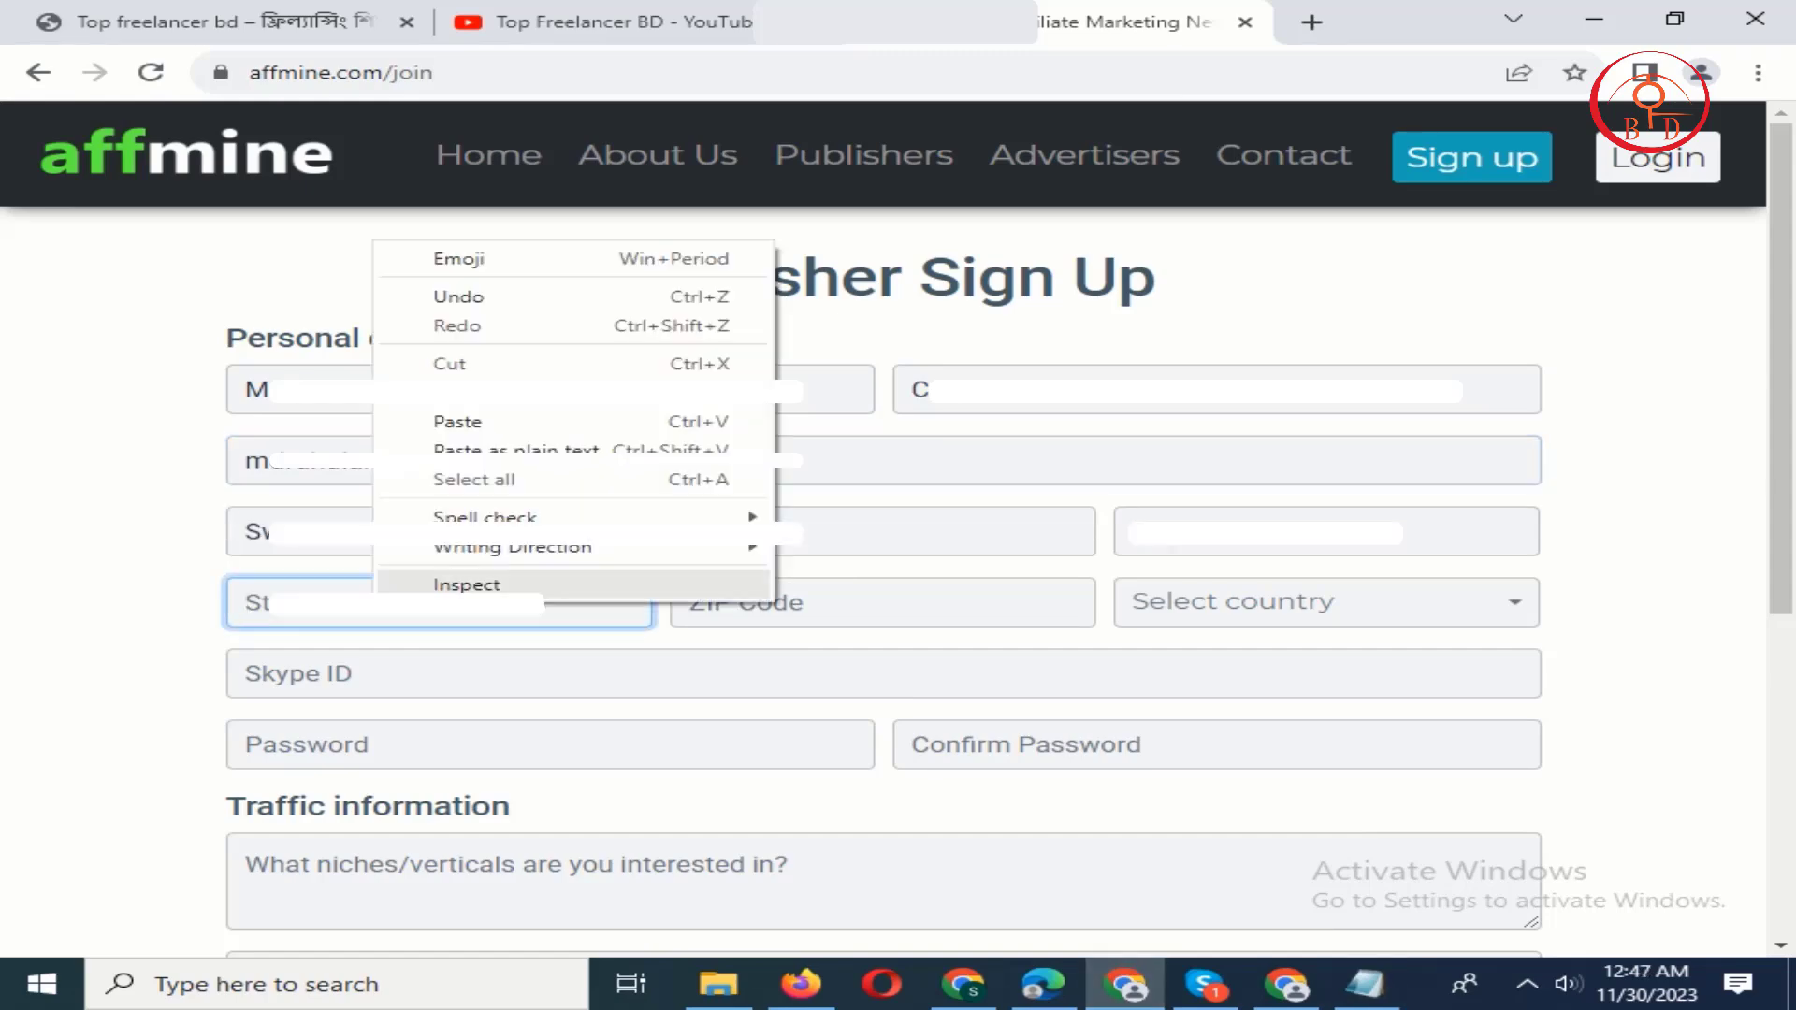
click(426, 417)
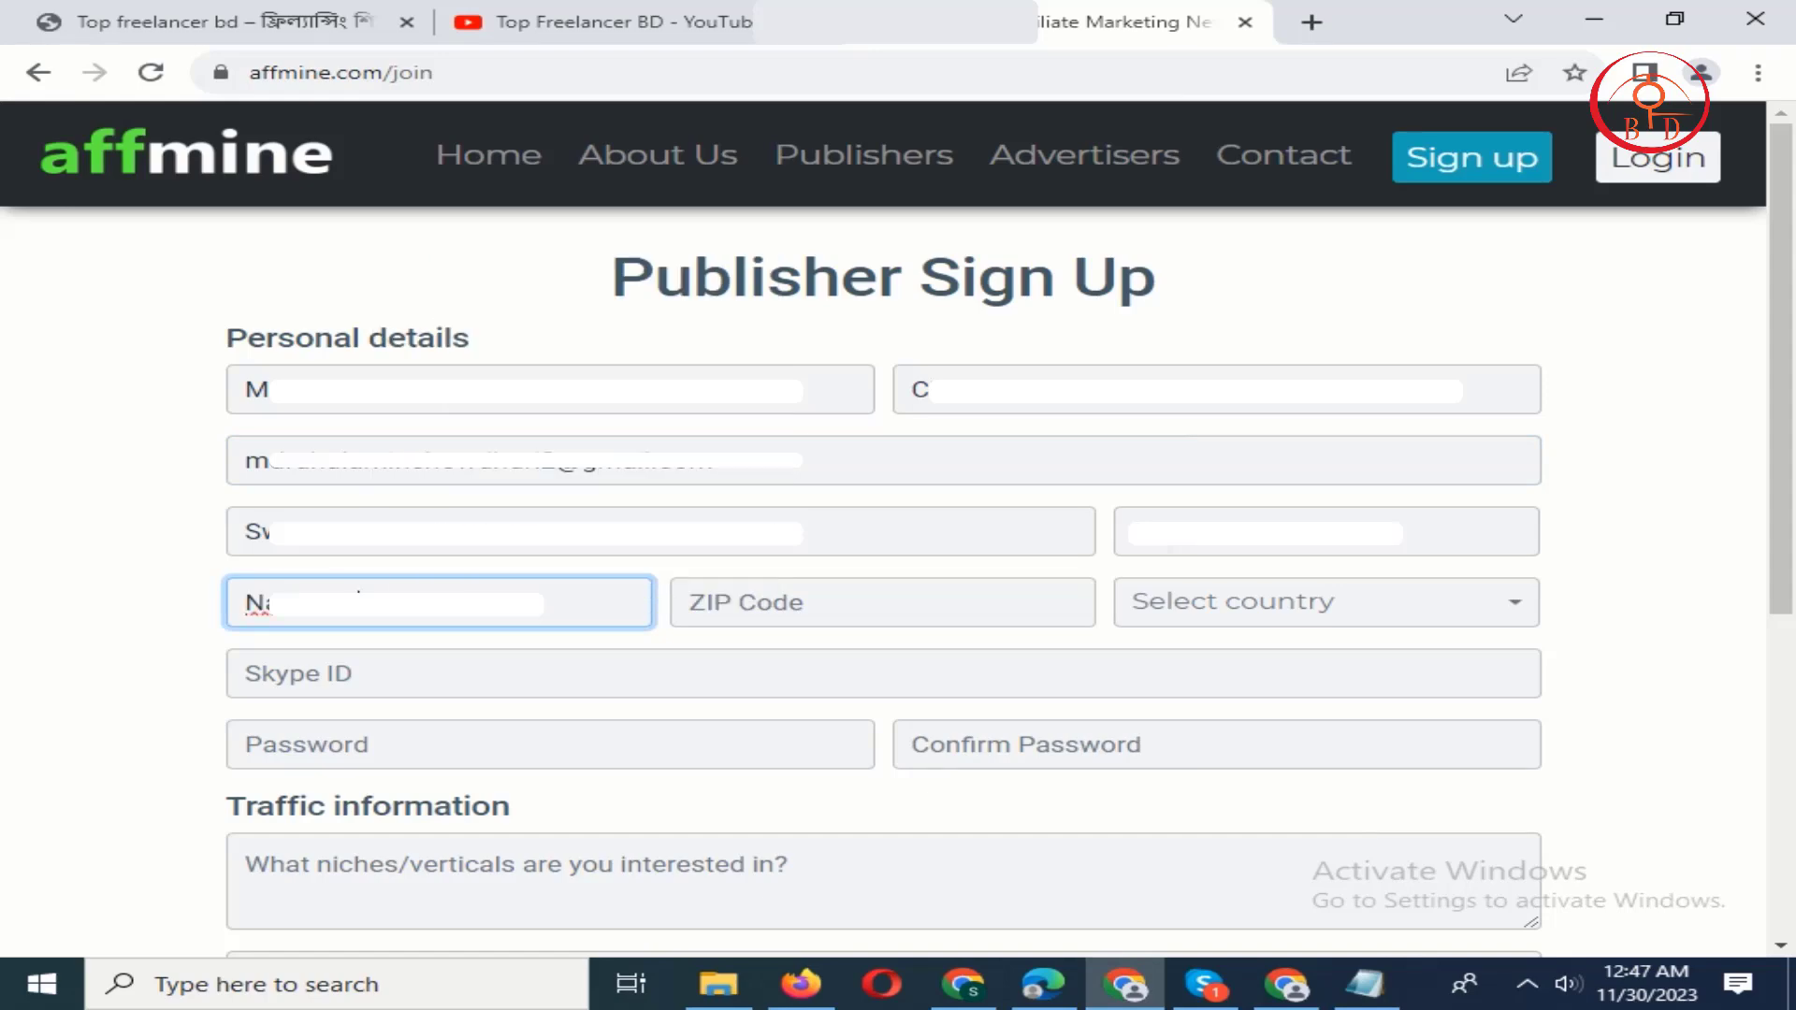
click(692, 602)
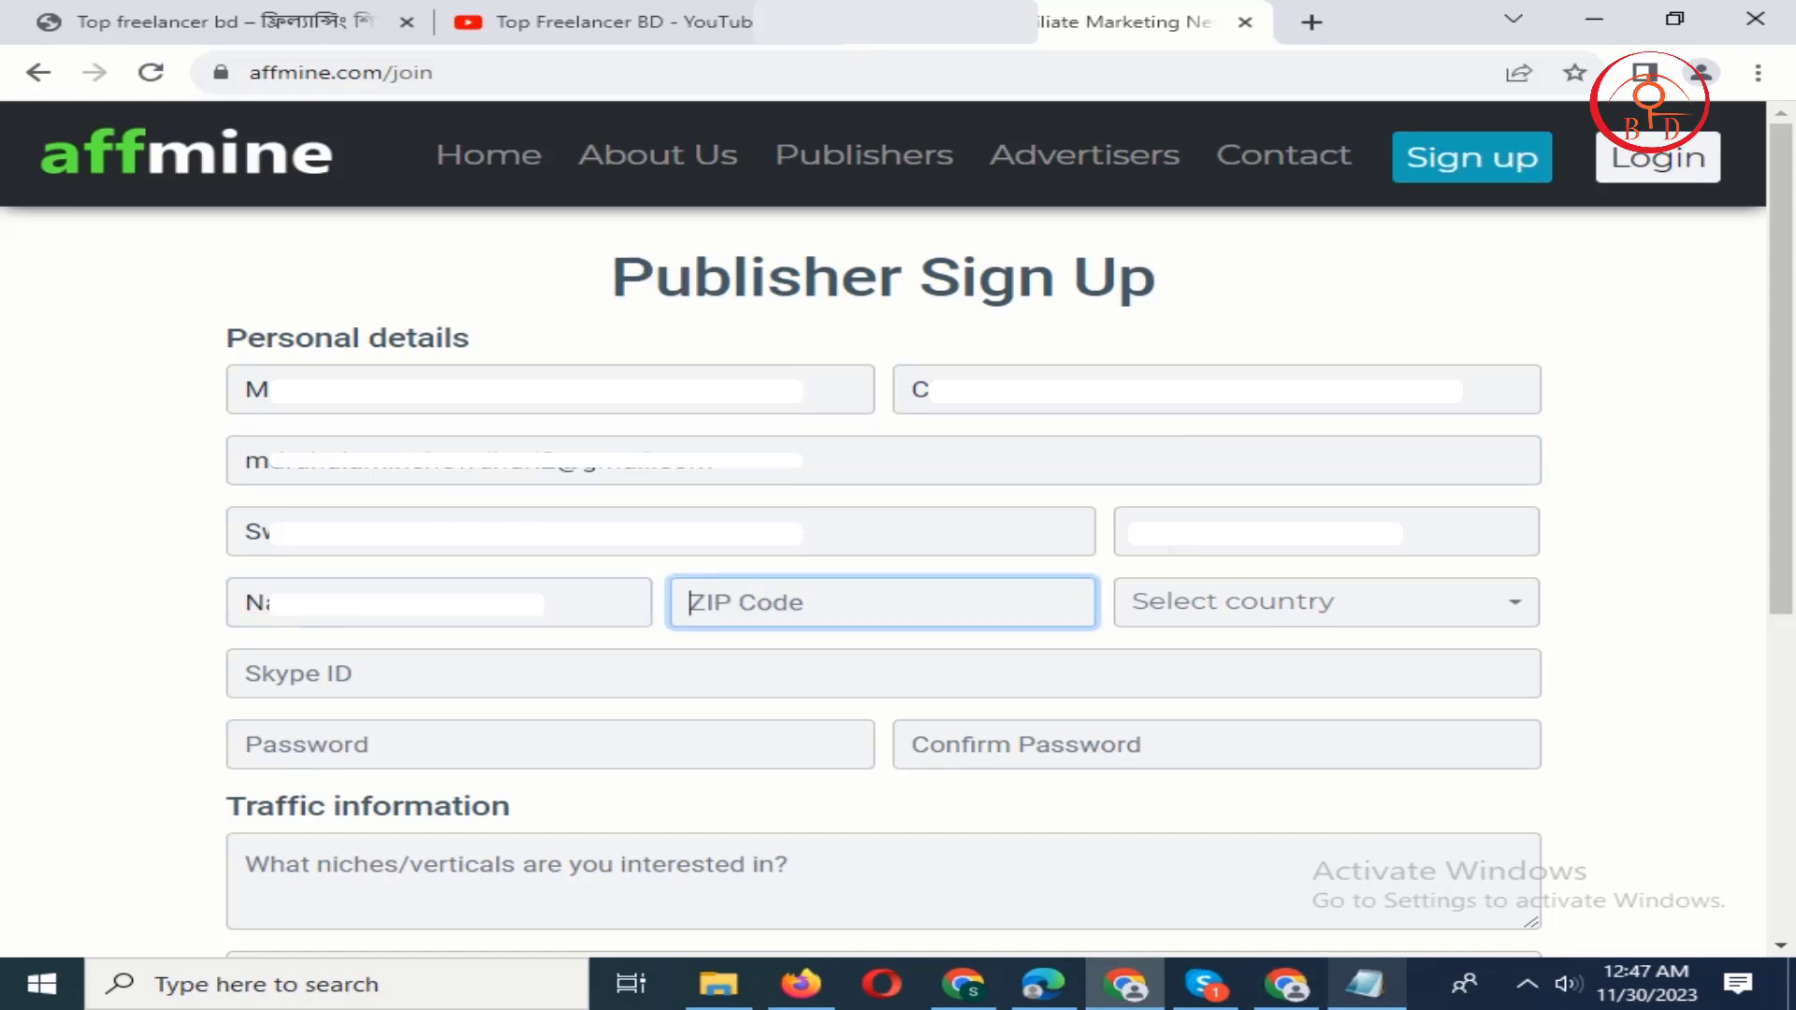
text(6500)
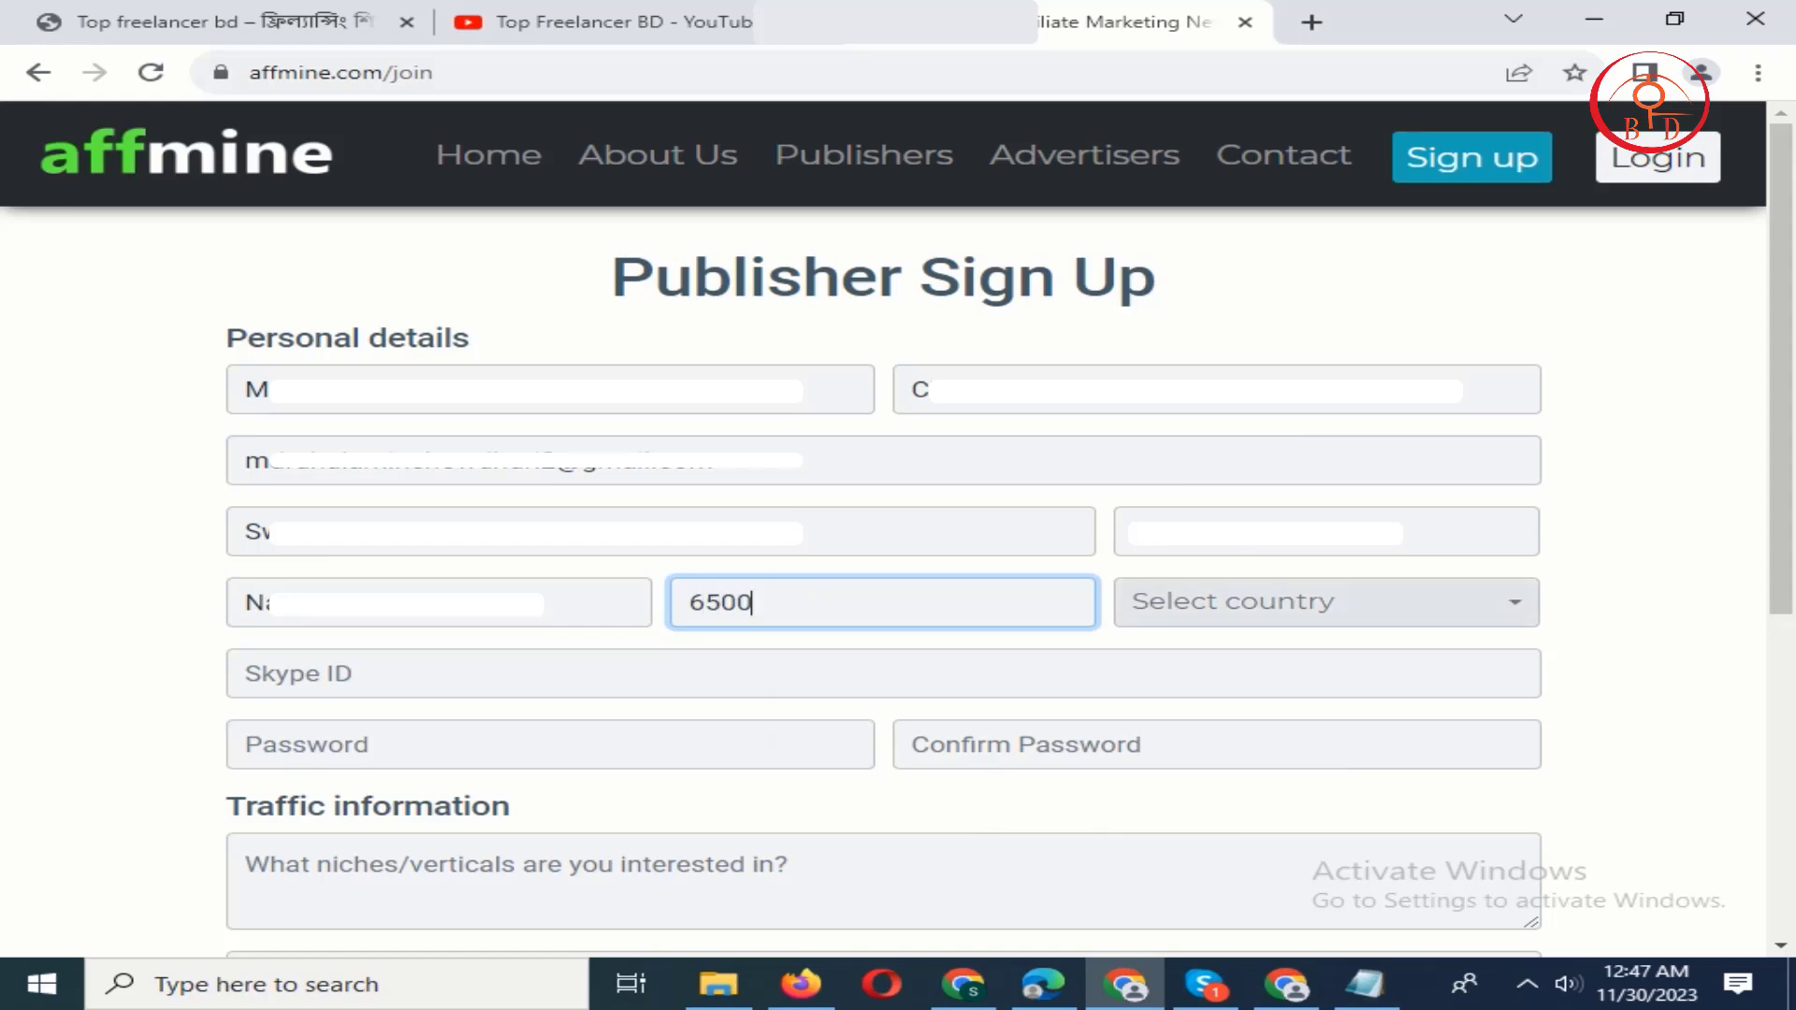
click(1326, 602)
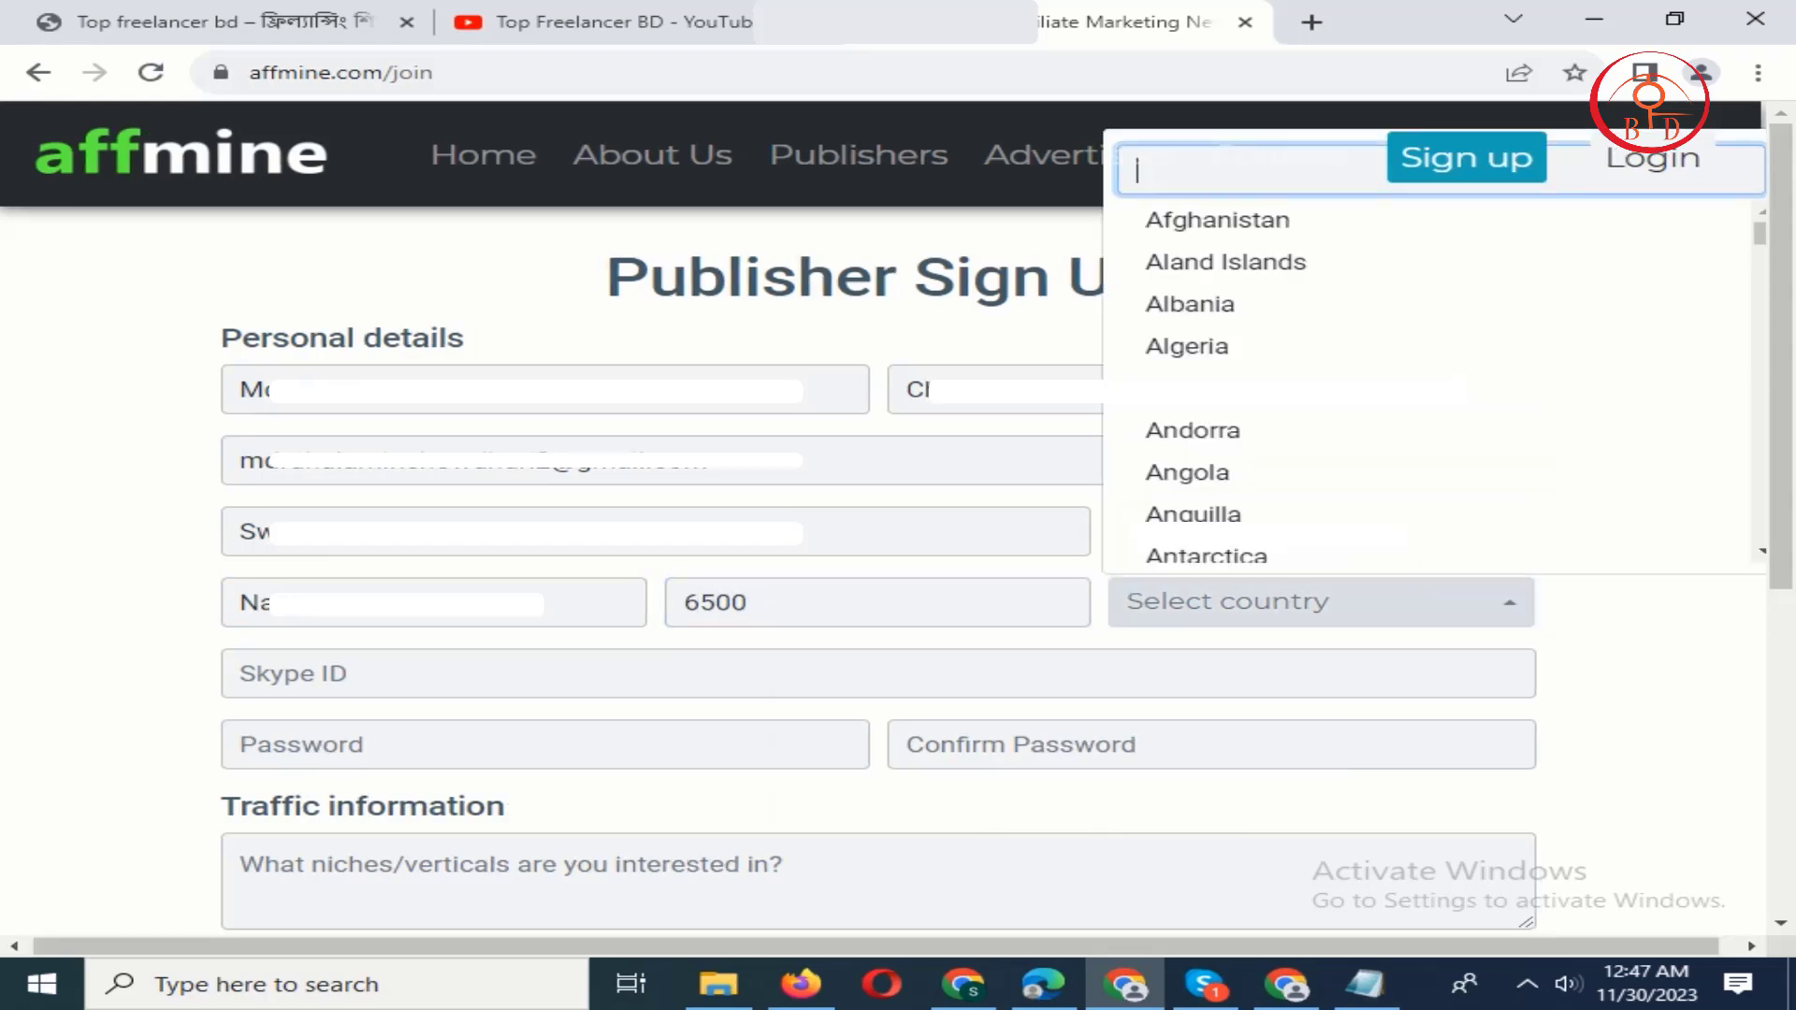
scroll(1427, 383, down, 5)
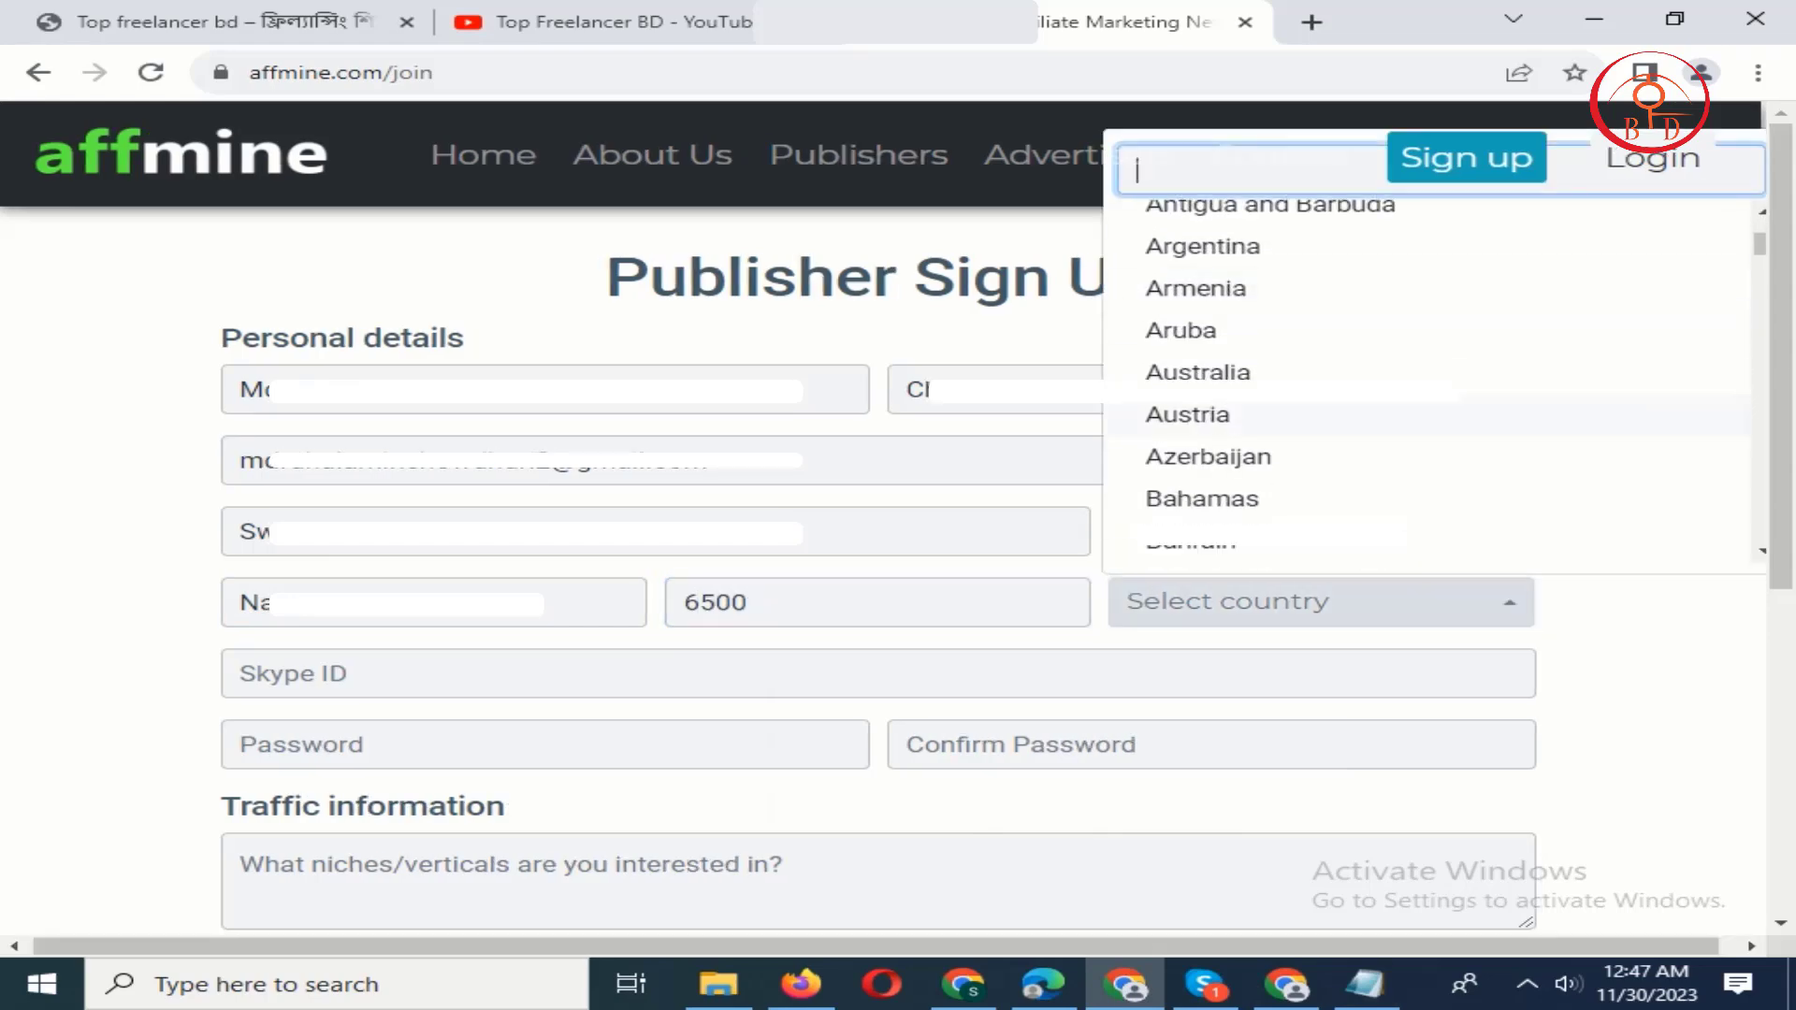
click(1216, 467)
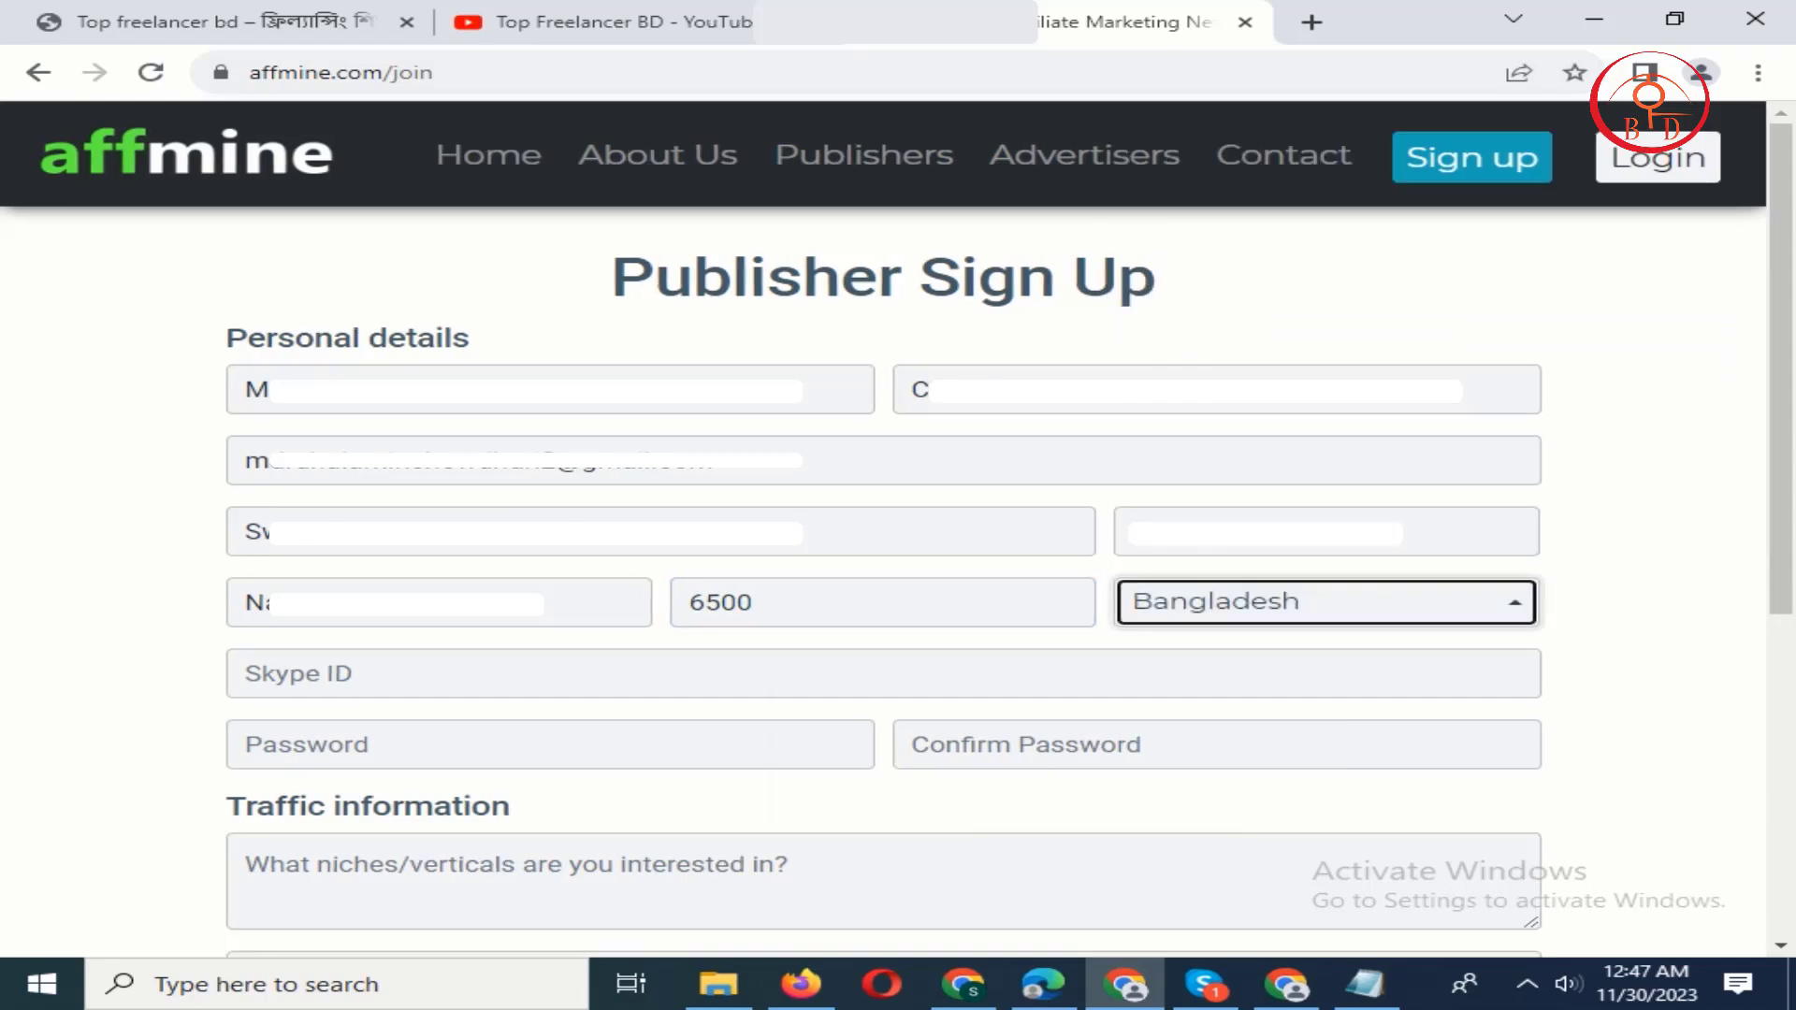
scroll(885, 524, down, 1)
Enter the Skype ID and the account password in both password fields.
click(247, 542)
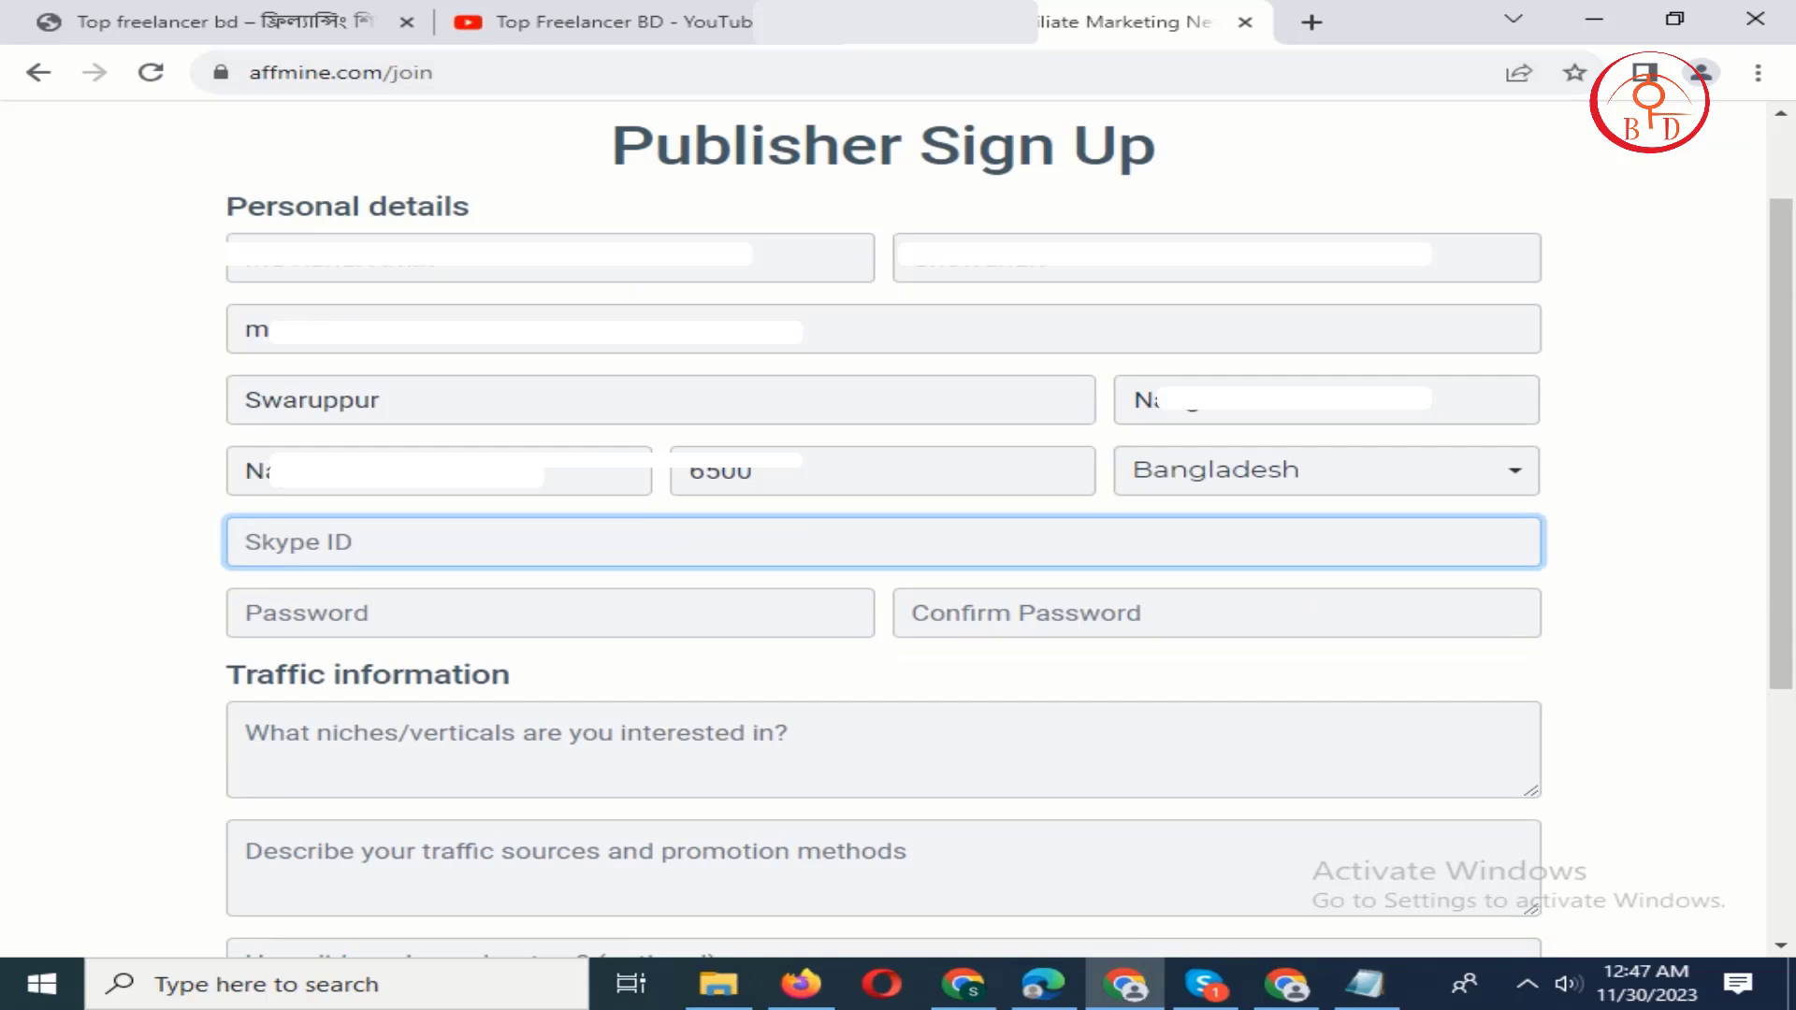
text(ruhul.ach)
key(Tab)
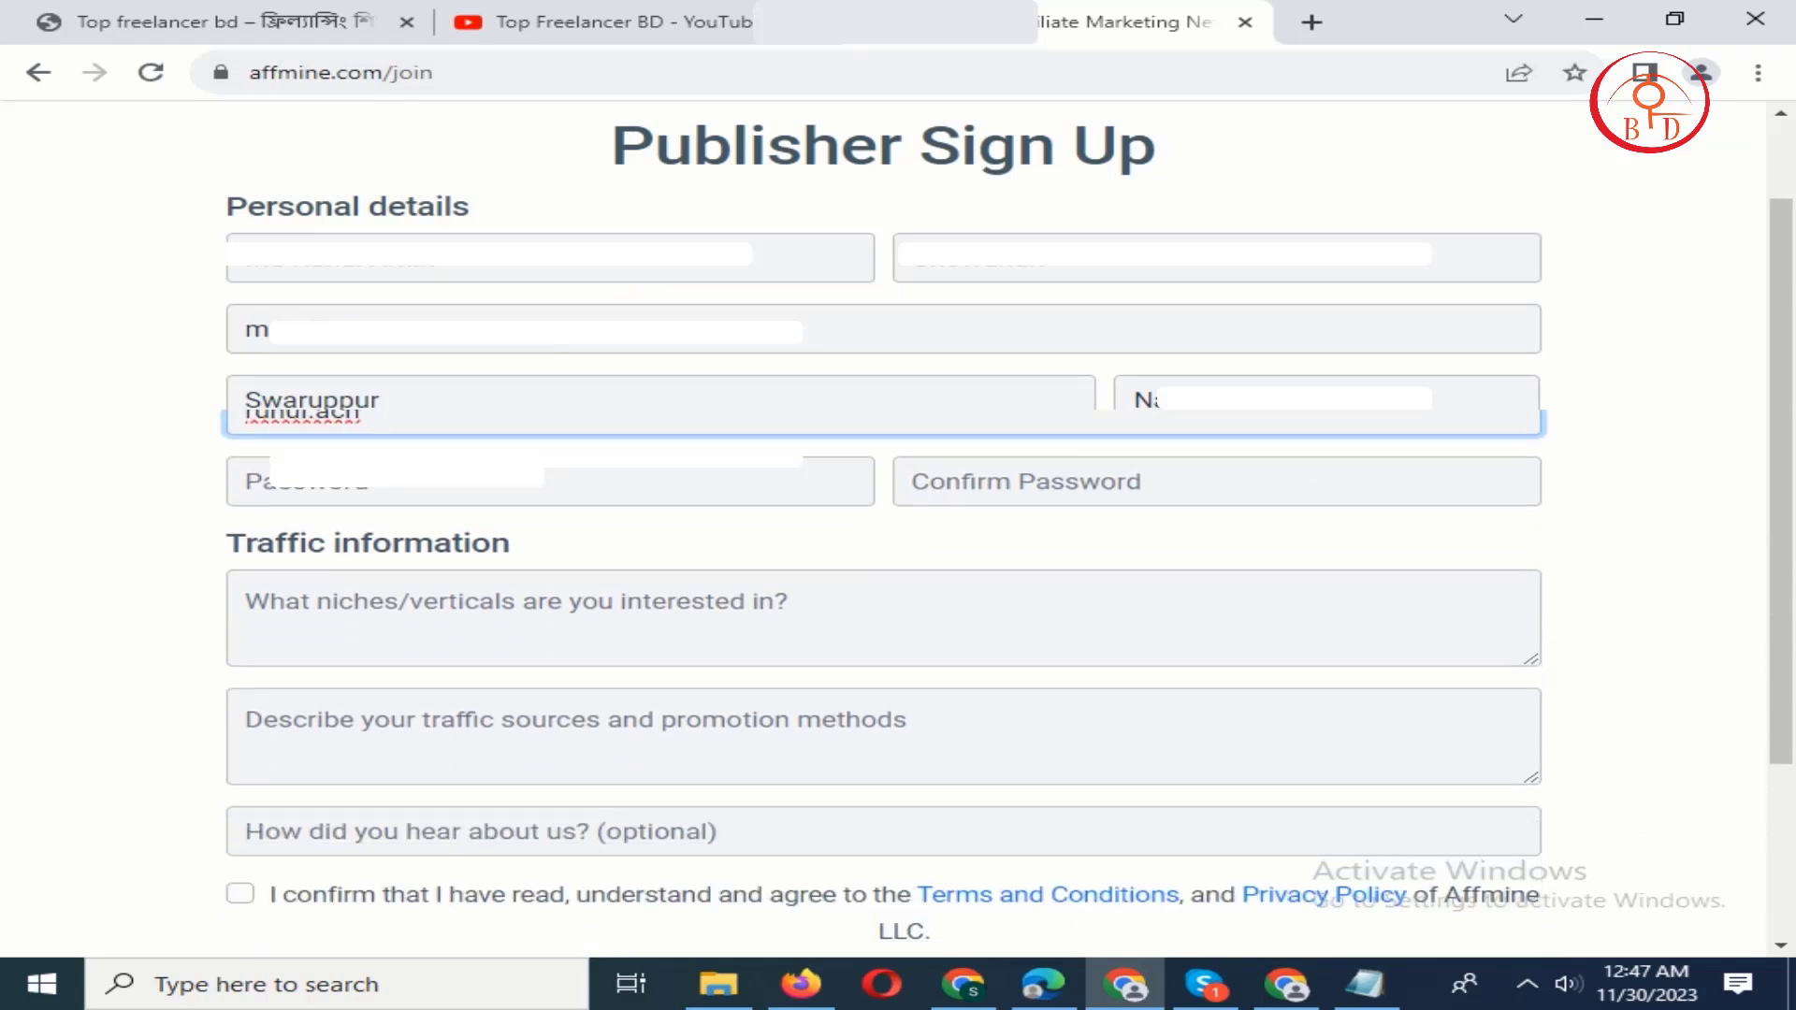
text(•••)
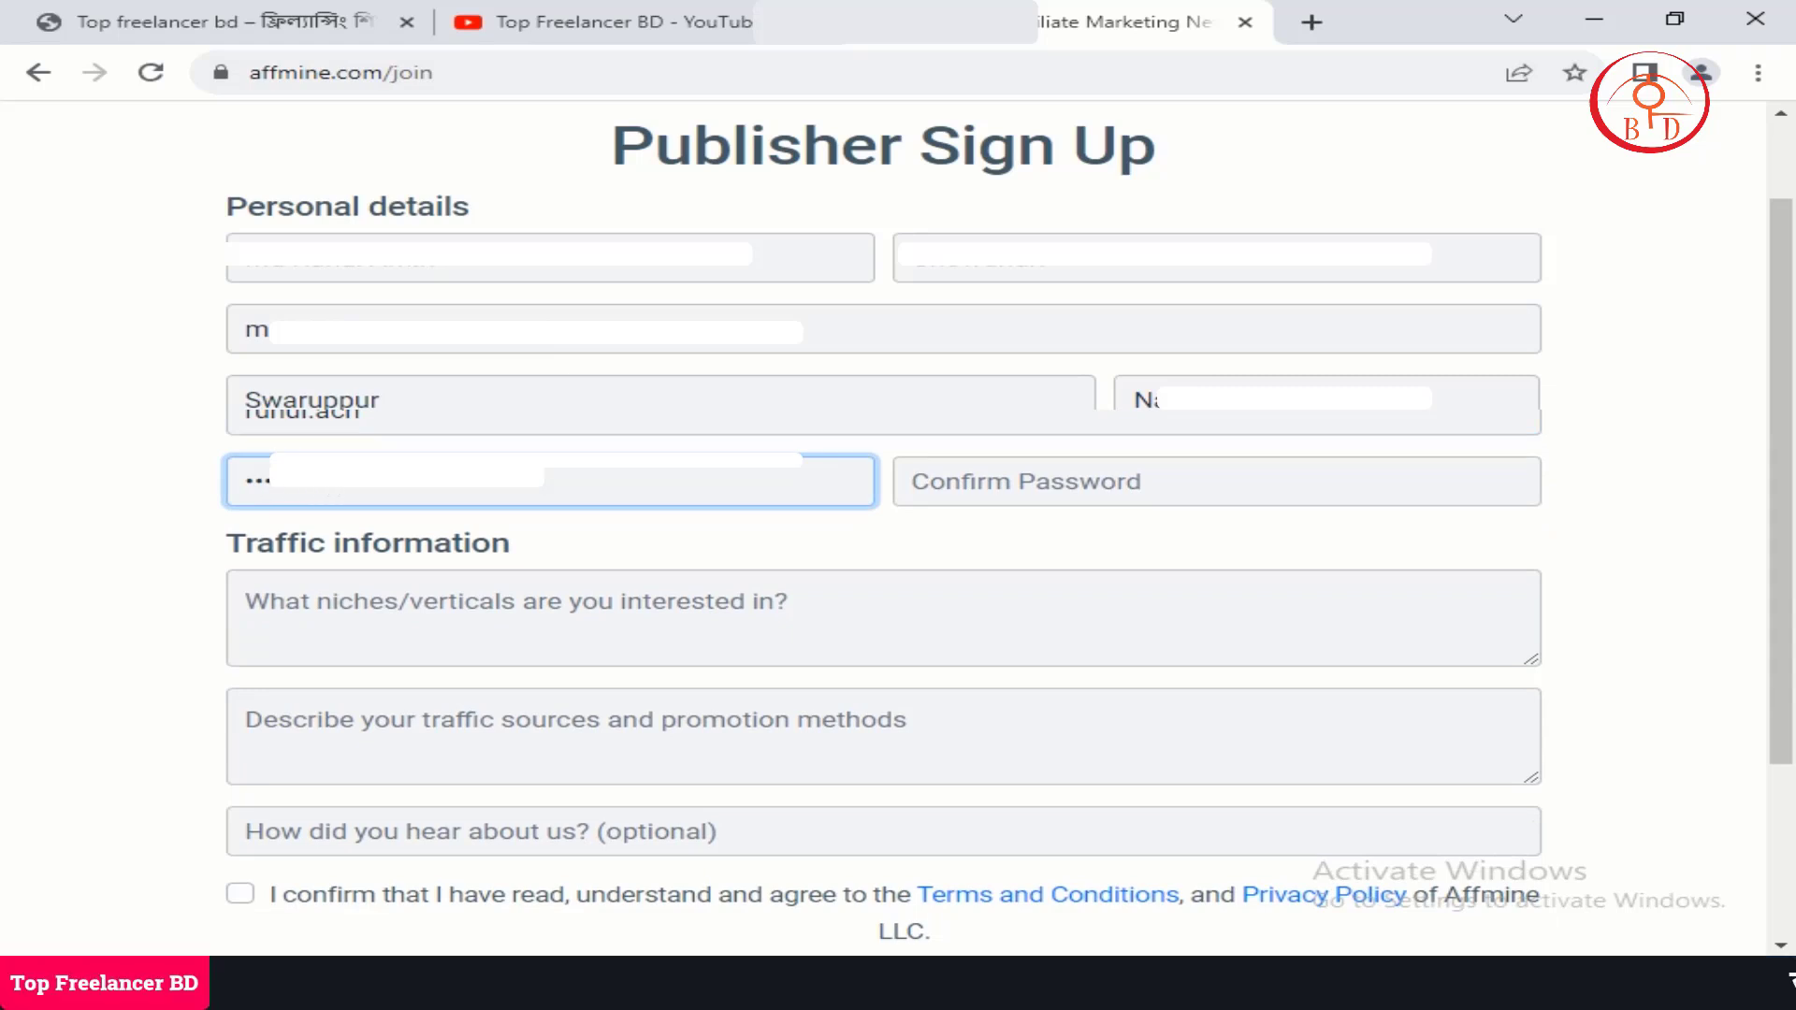
click(1030, 482)
text(••••••)
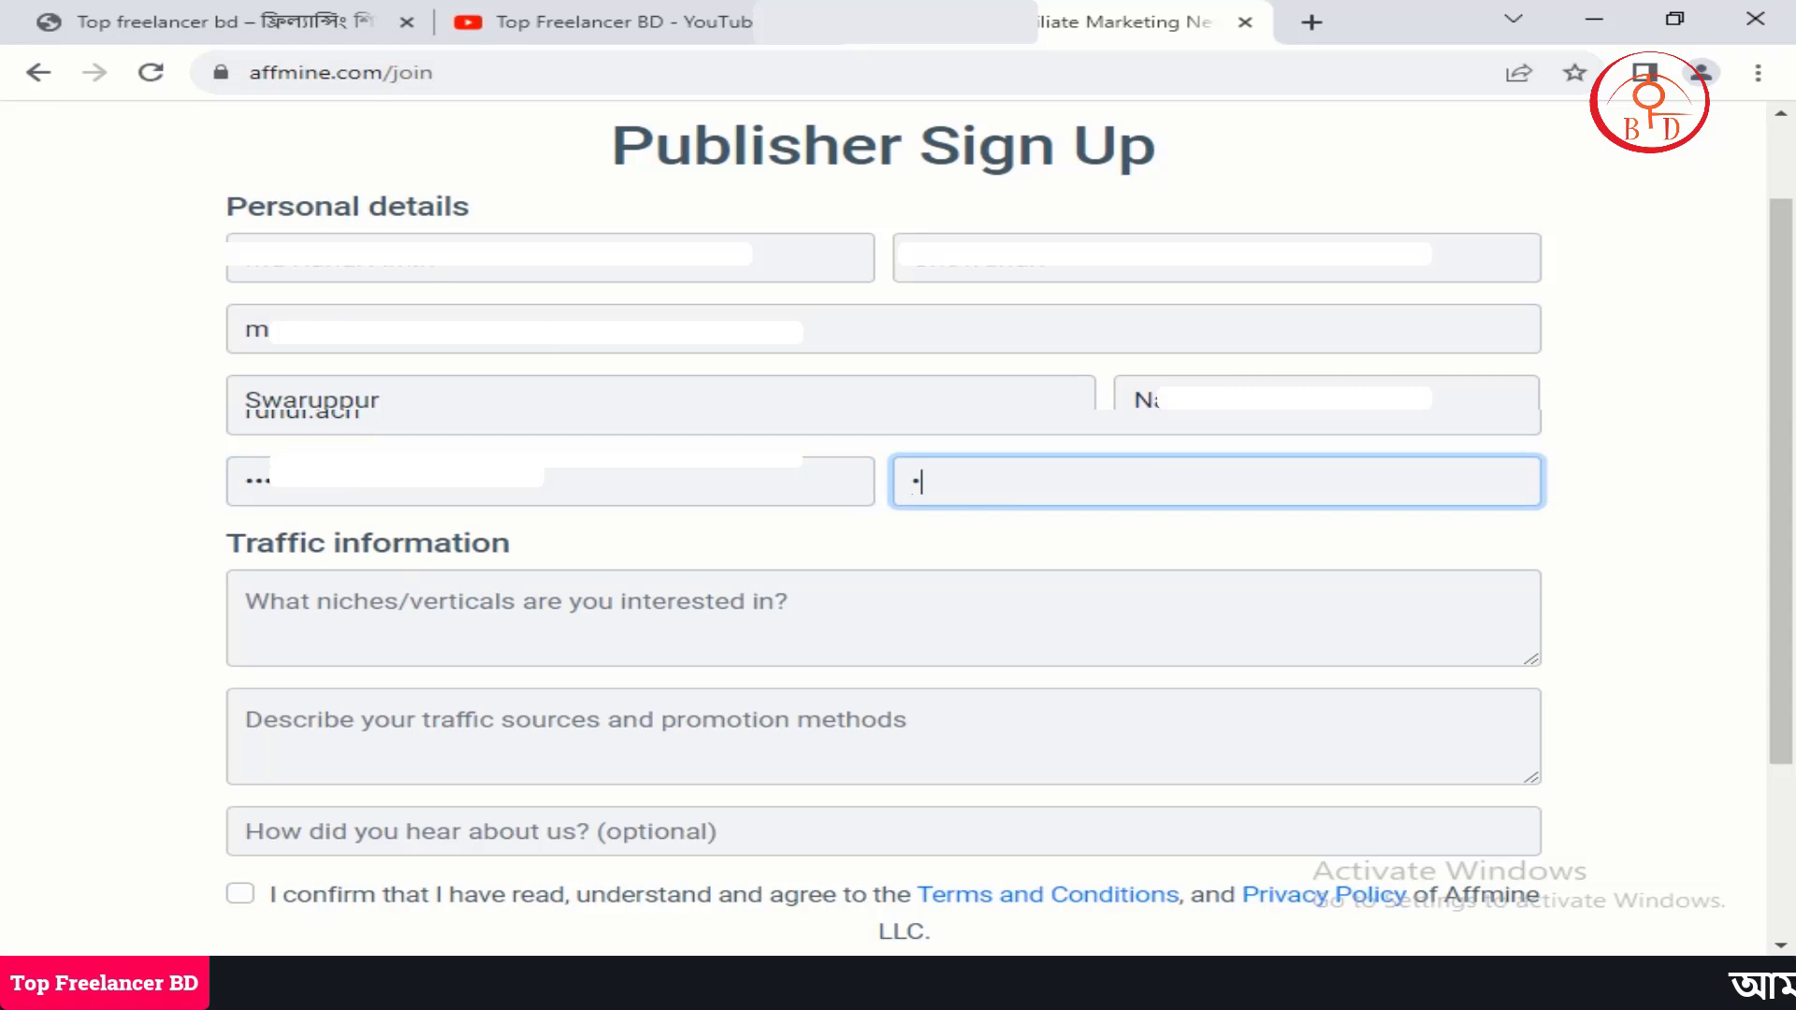
text(••••)
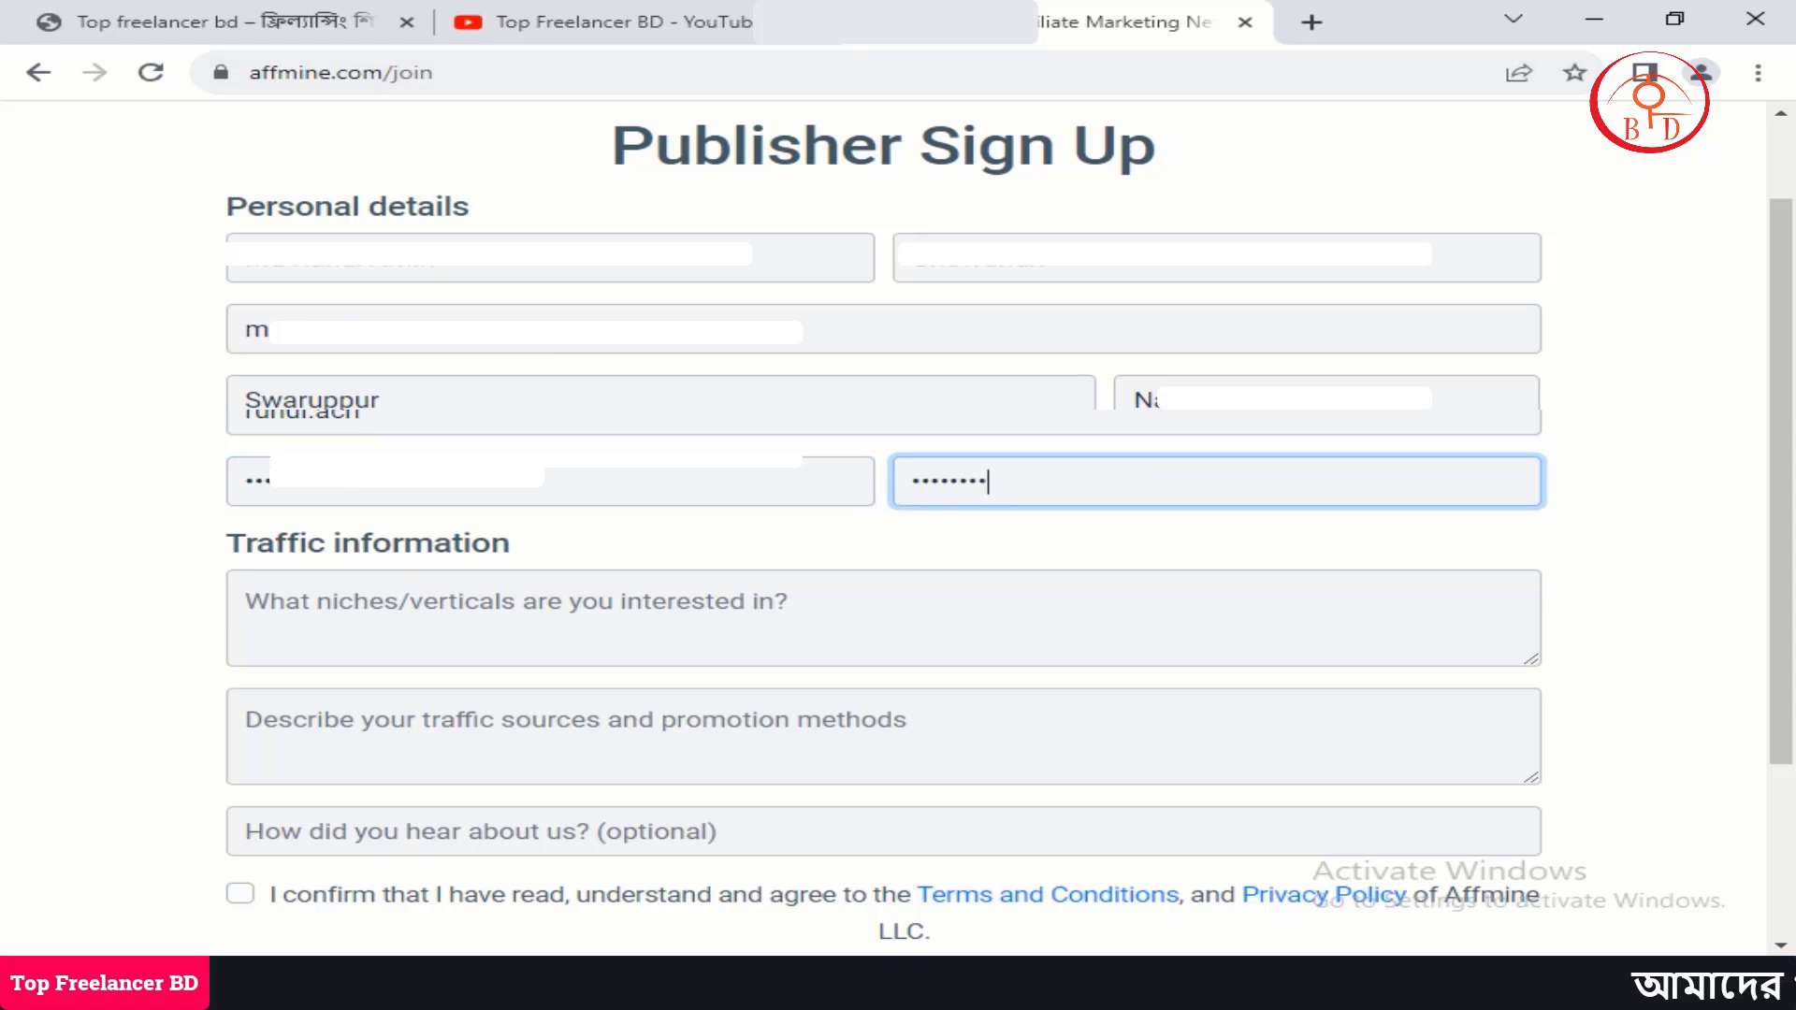
key(Tab)
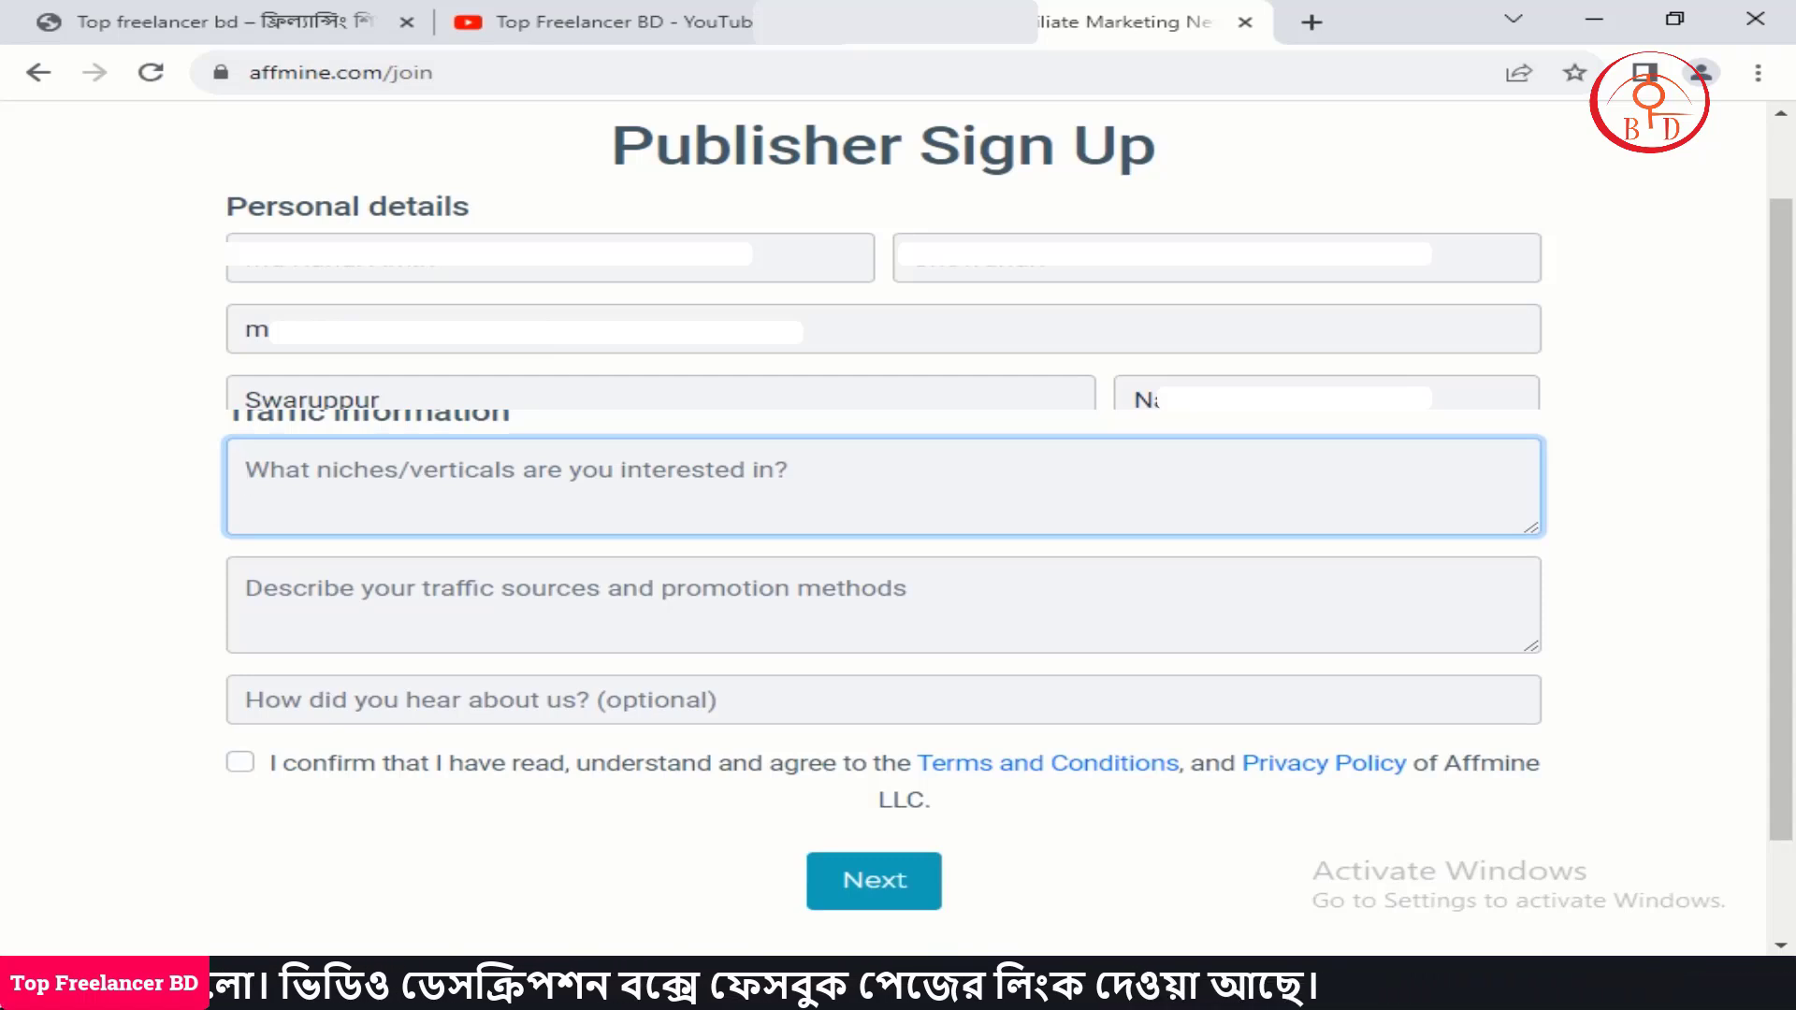
Answer the niches question with 'Gift card, Soi And Doi Offers'.
text(G)
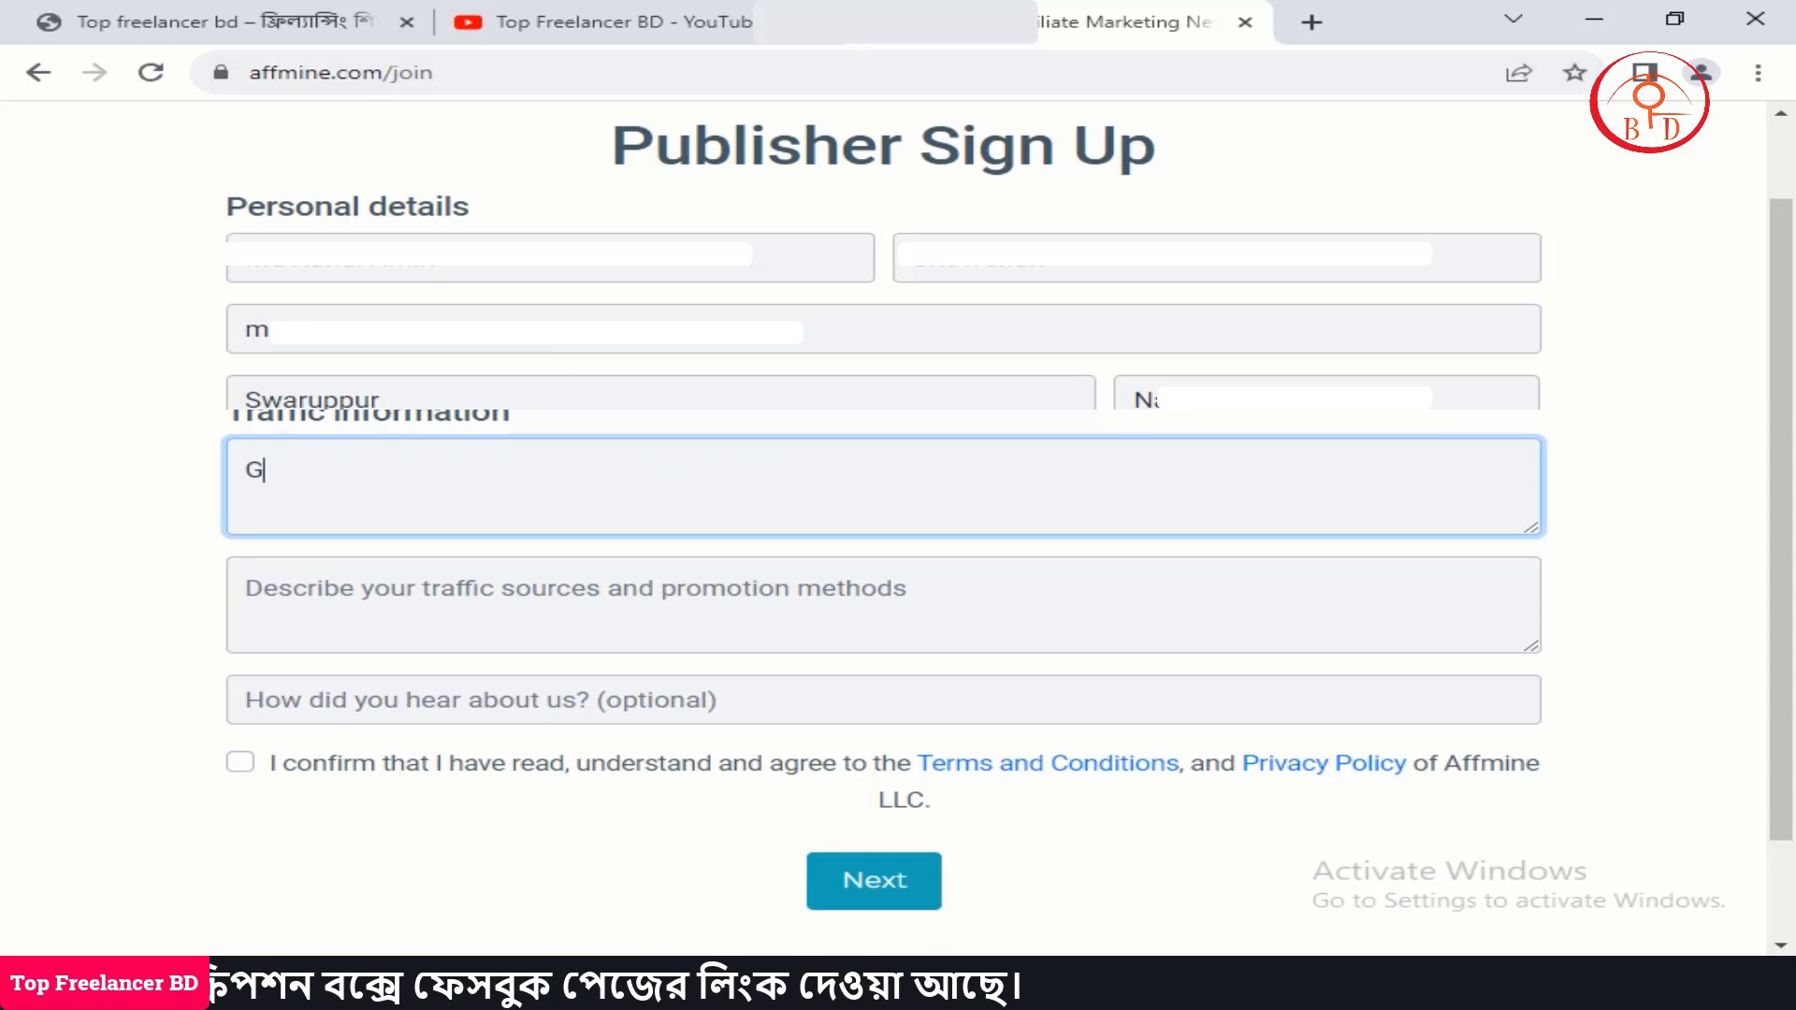
text(ifr)
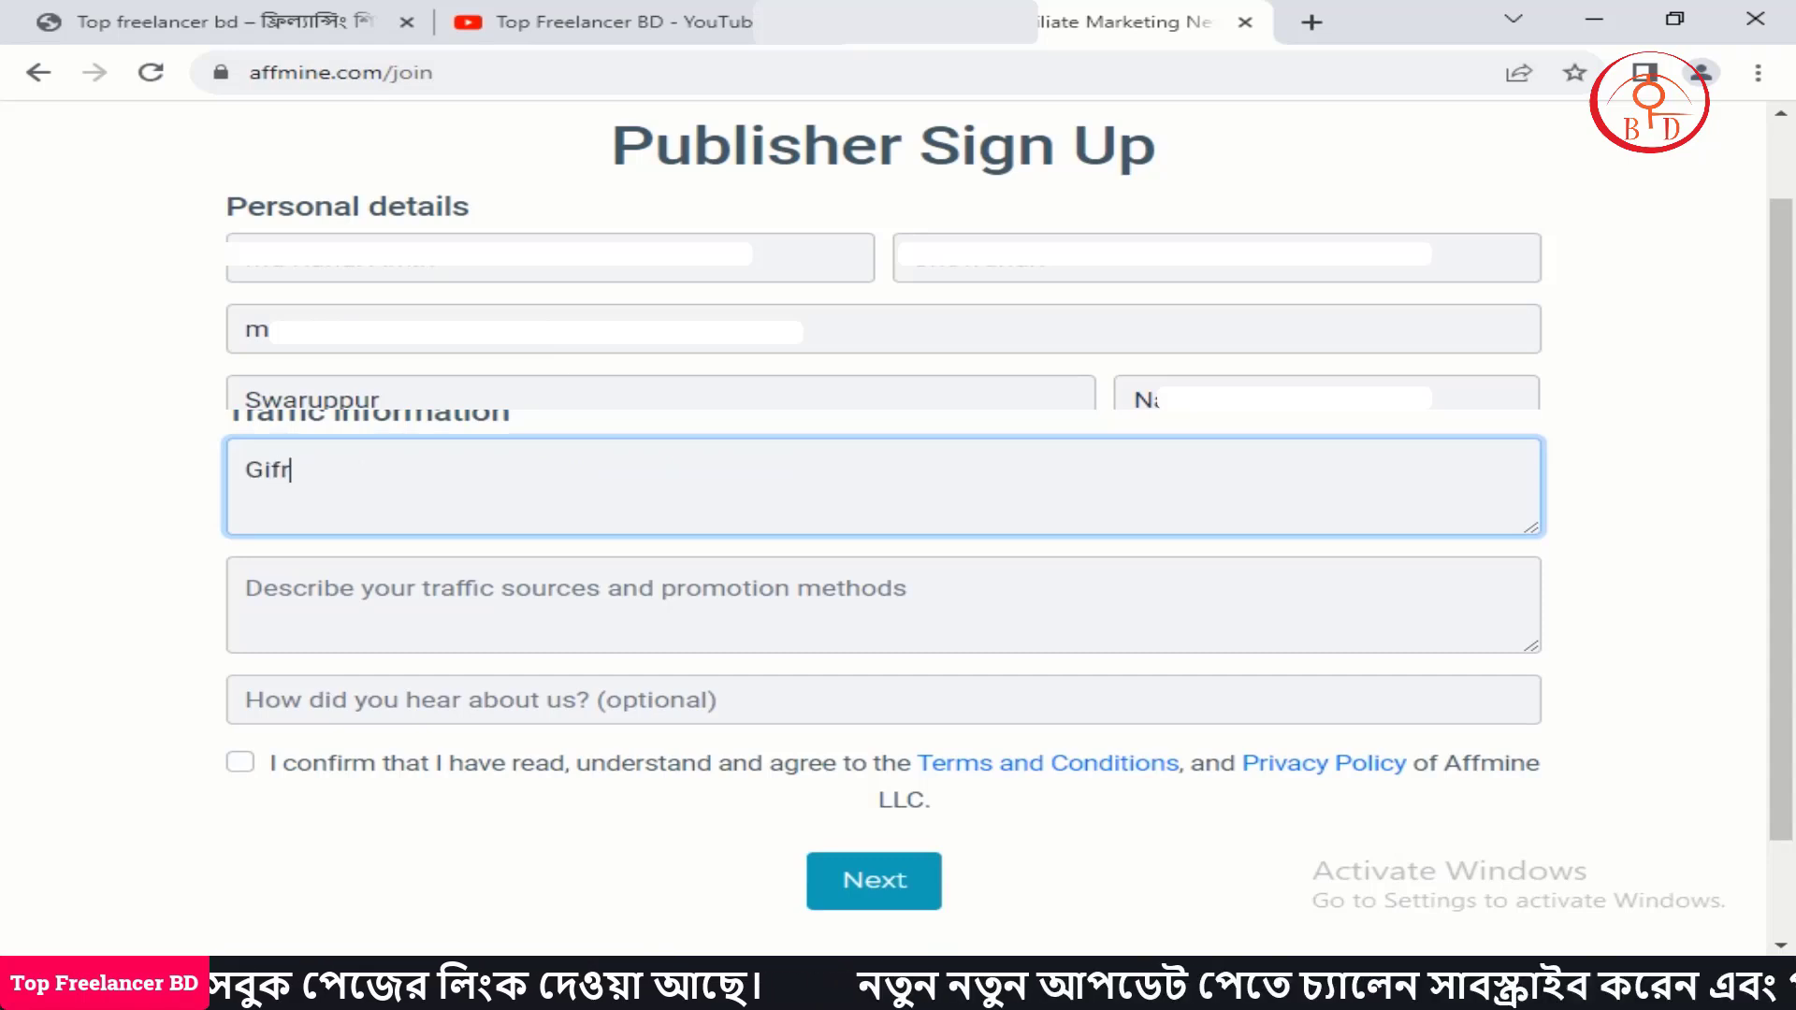
key(BackSpace)
text(t )
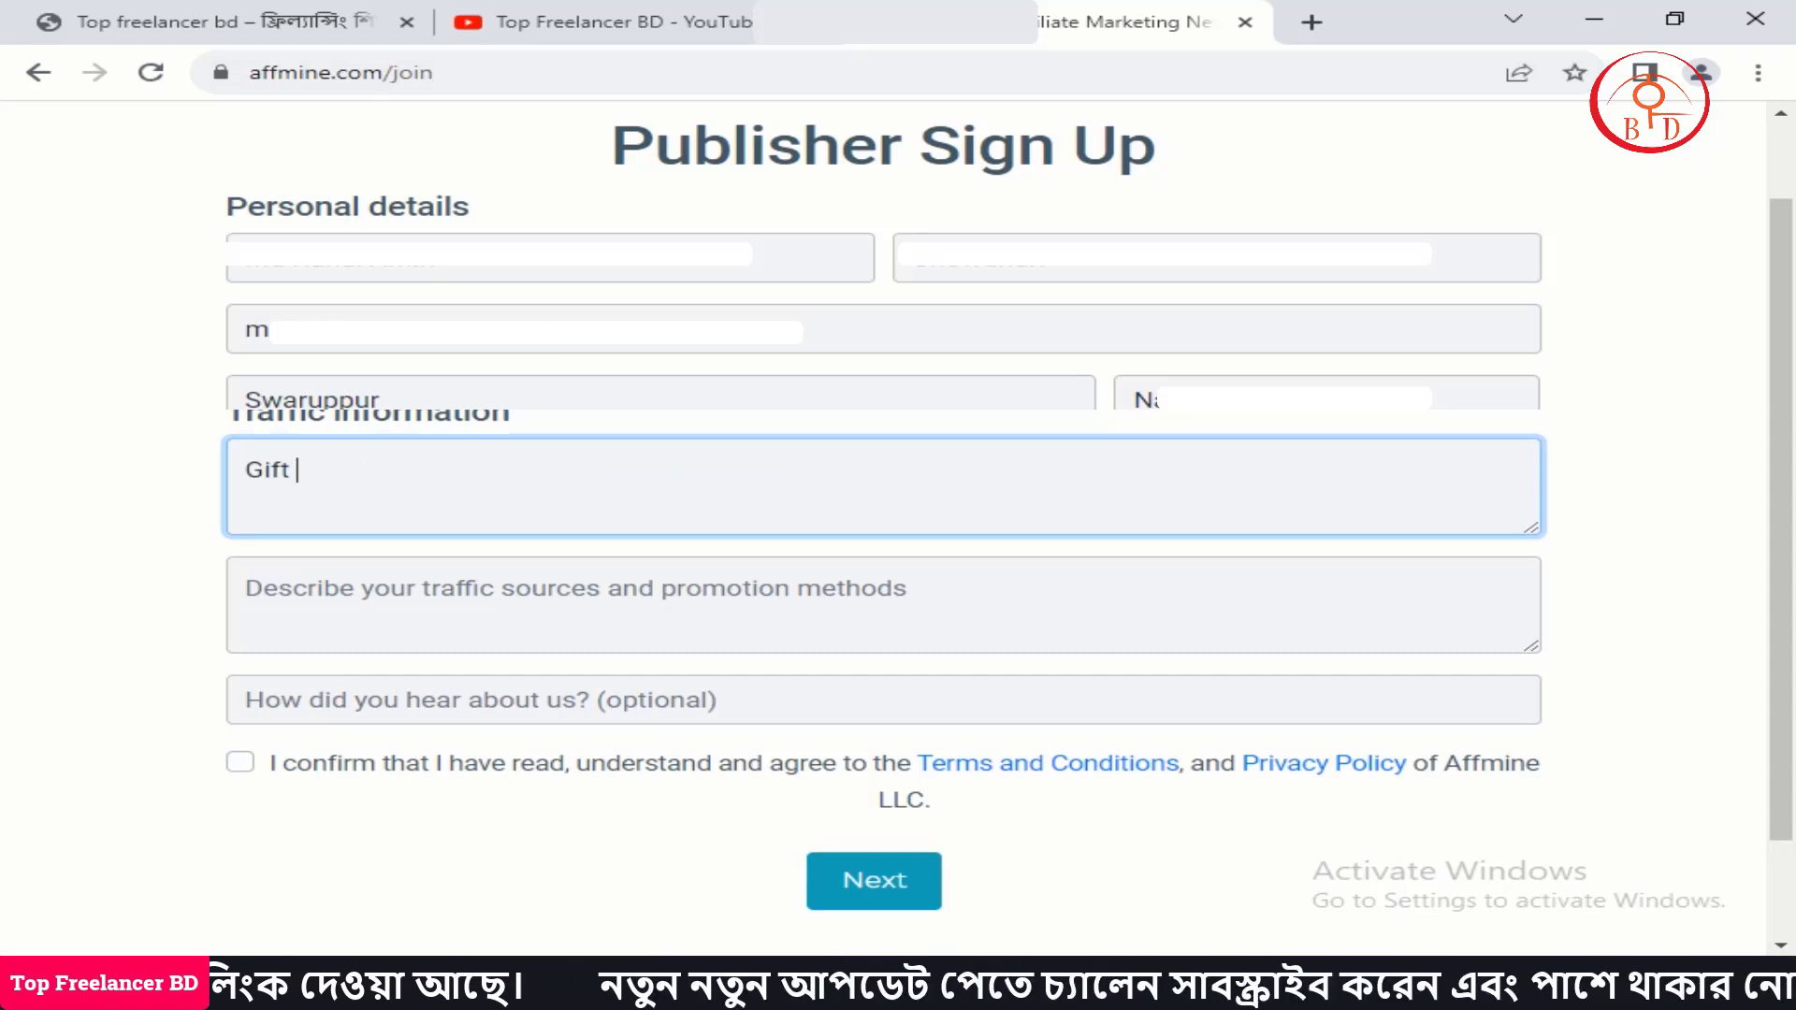
text(card)
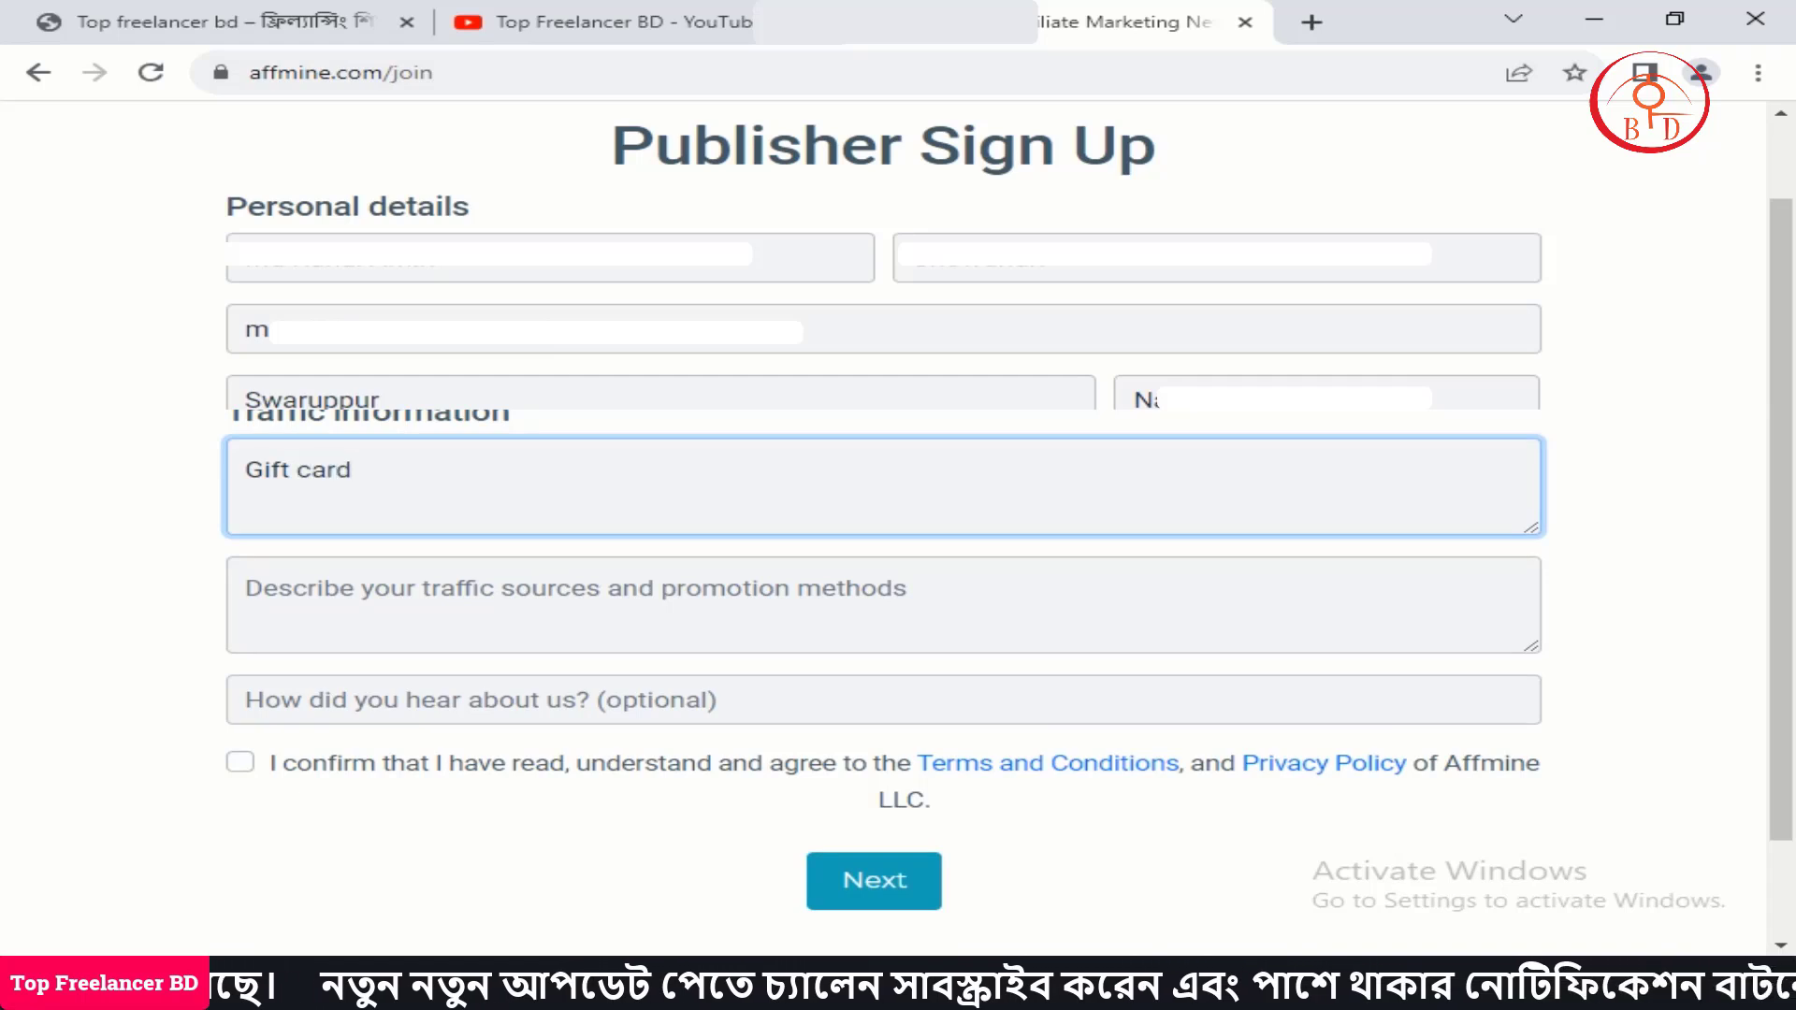
text(, S)
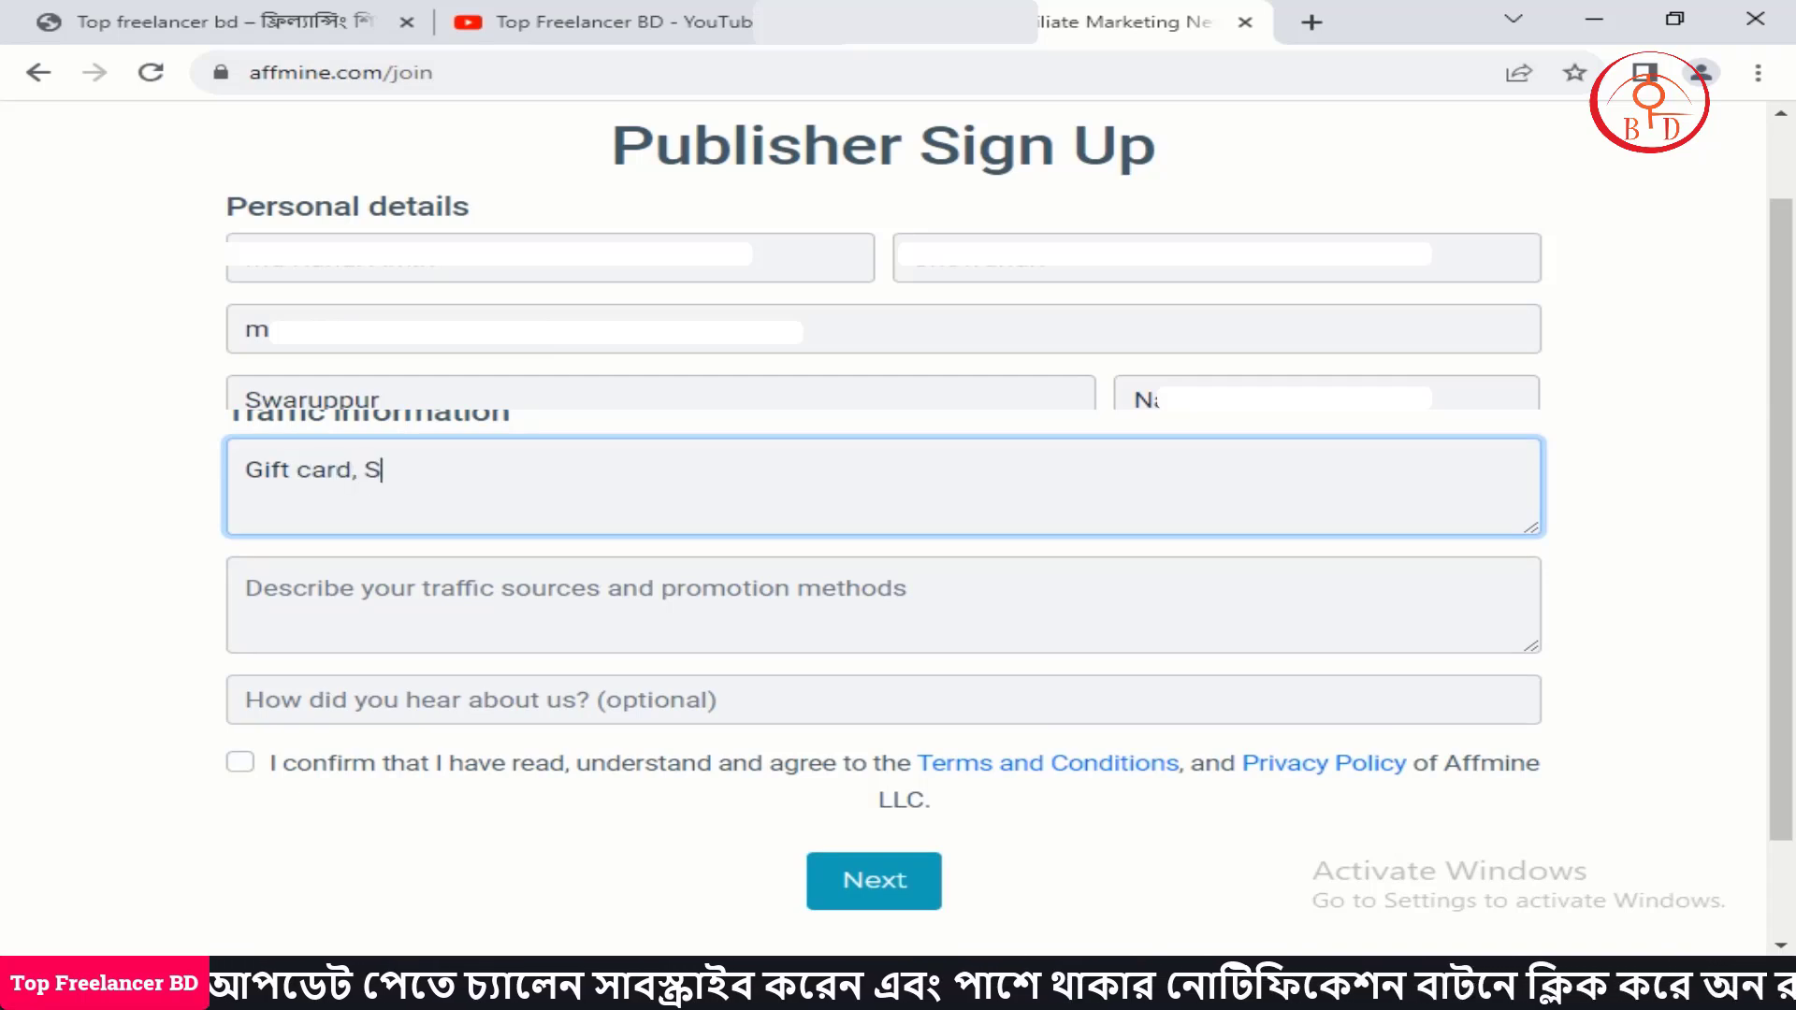
text(oi)
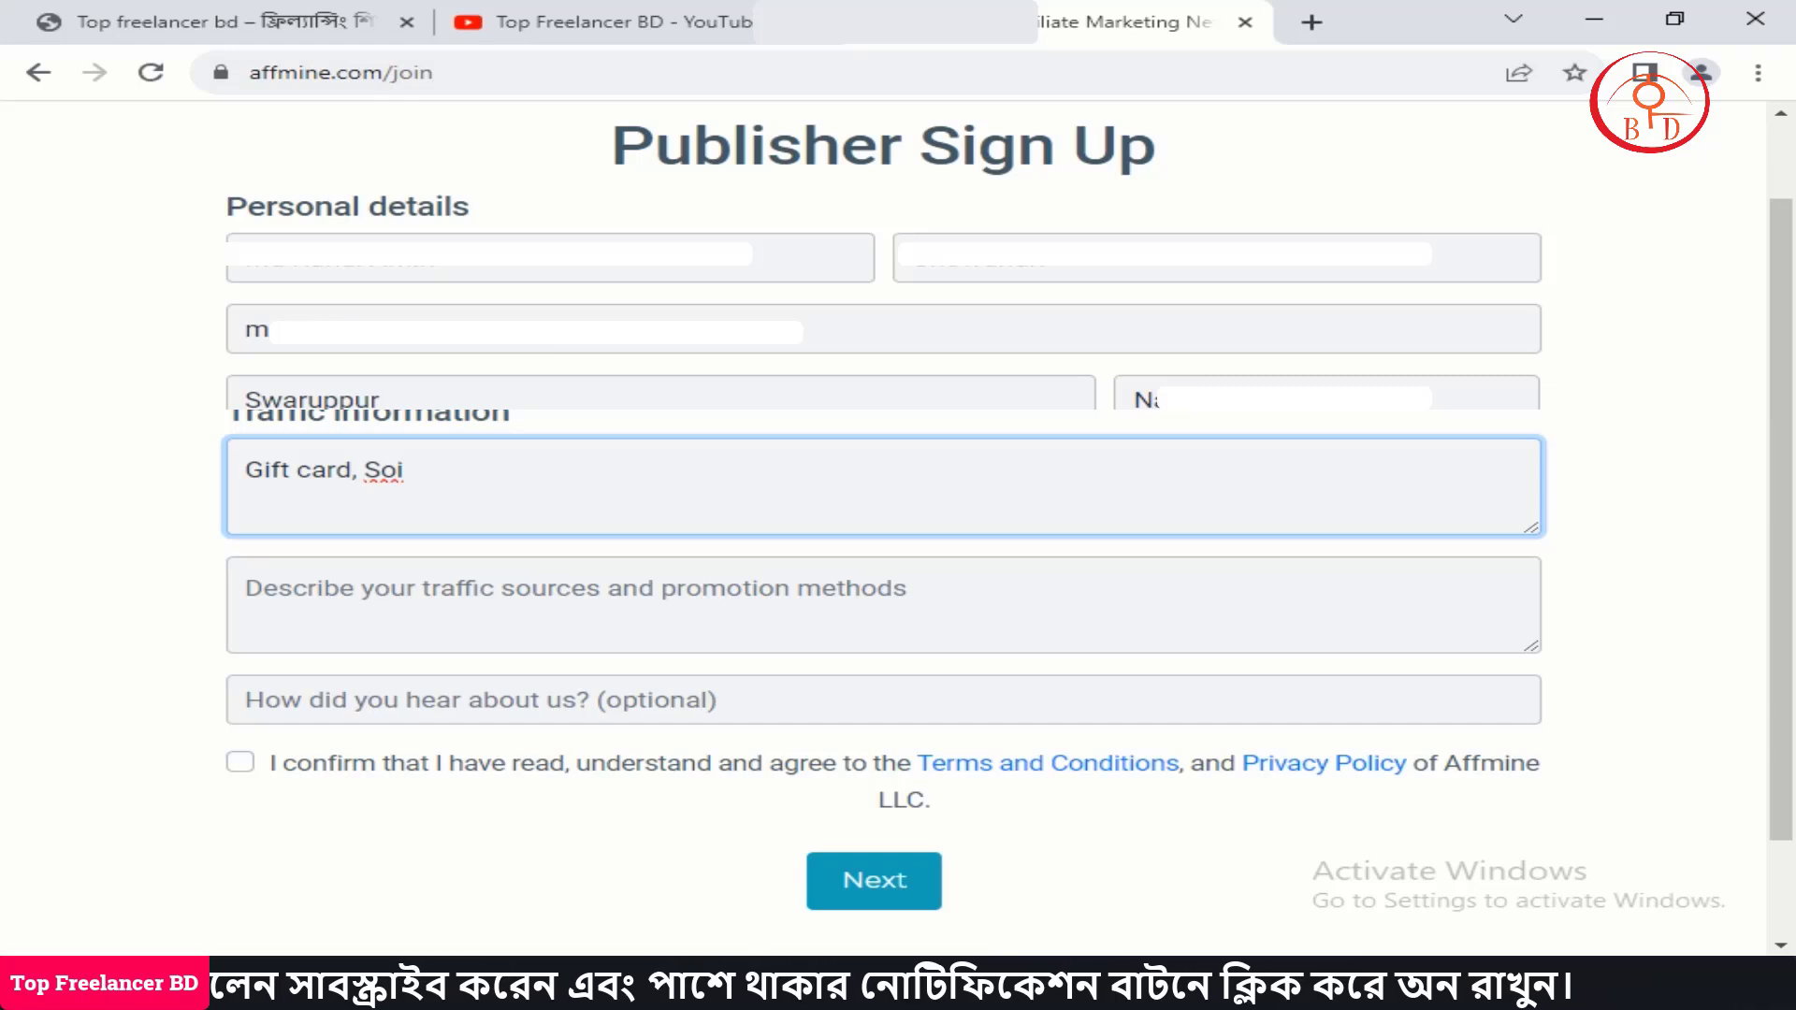
text( And Do)
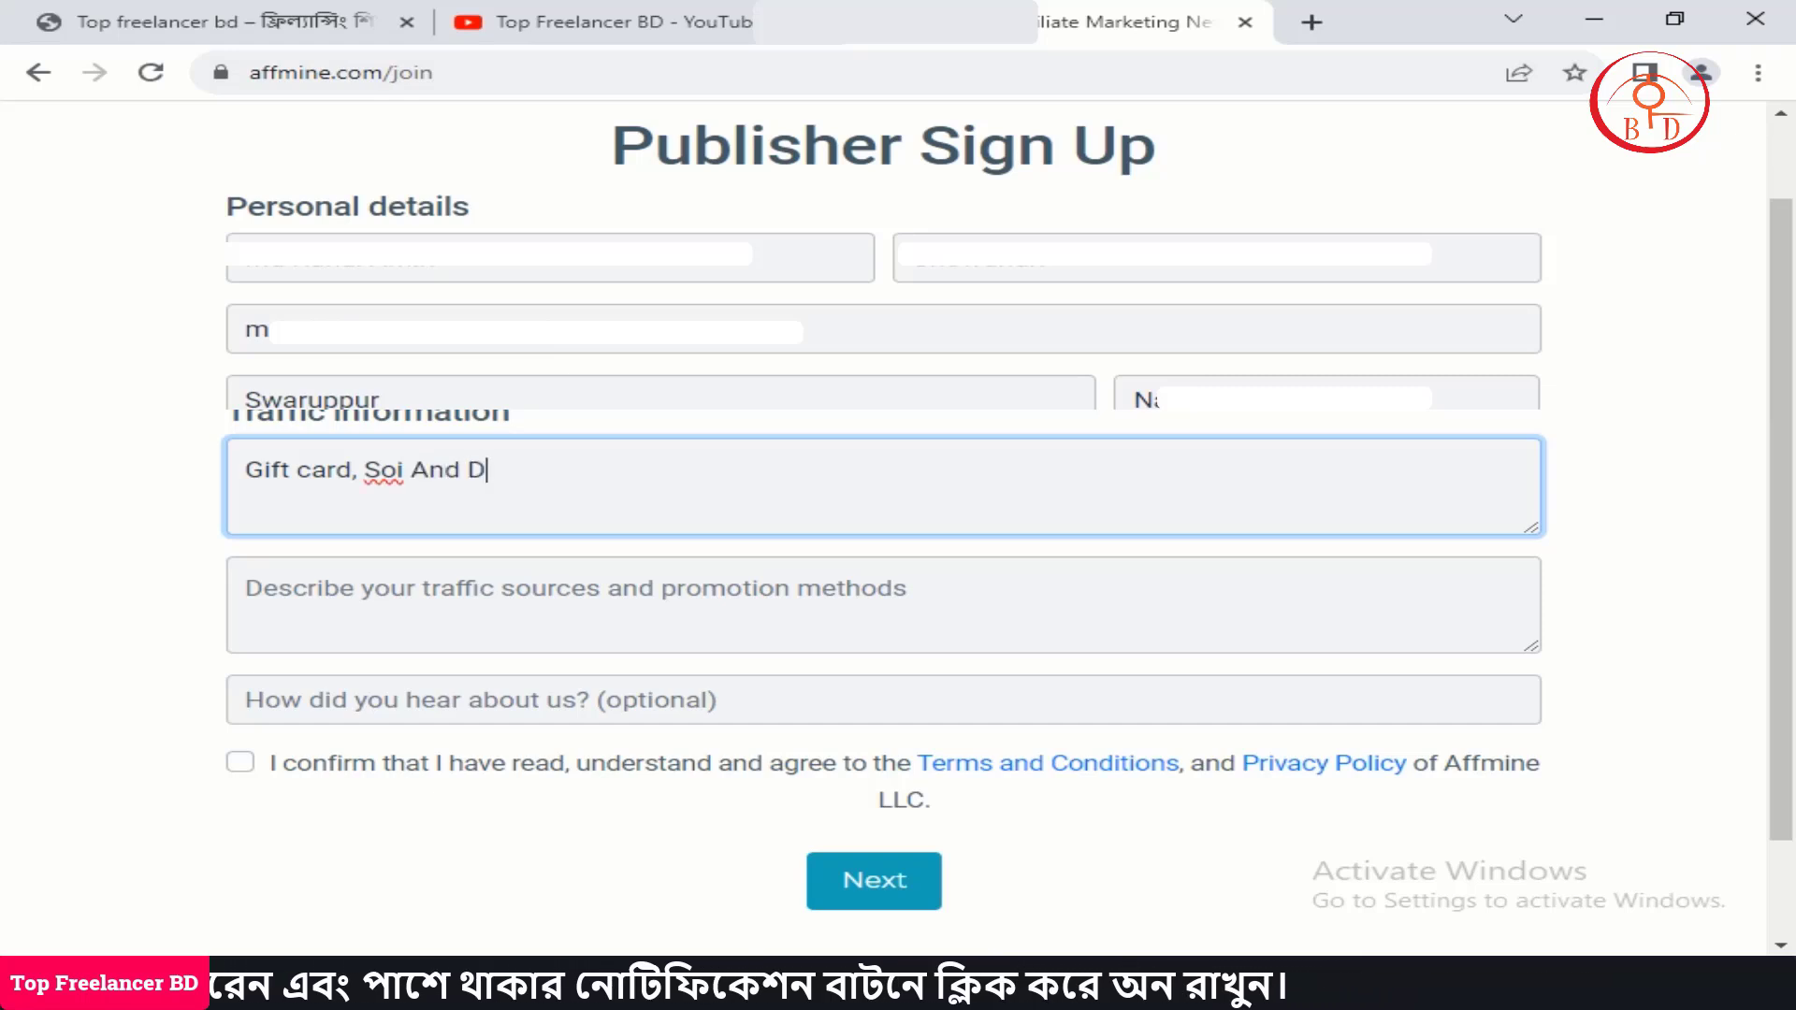
text(i)
key(Tab)
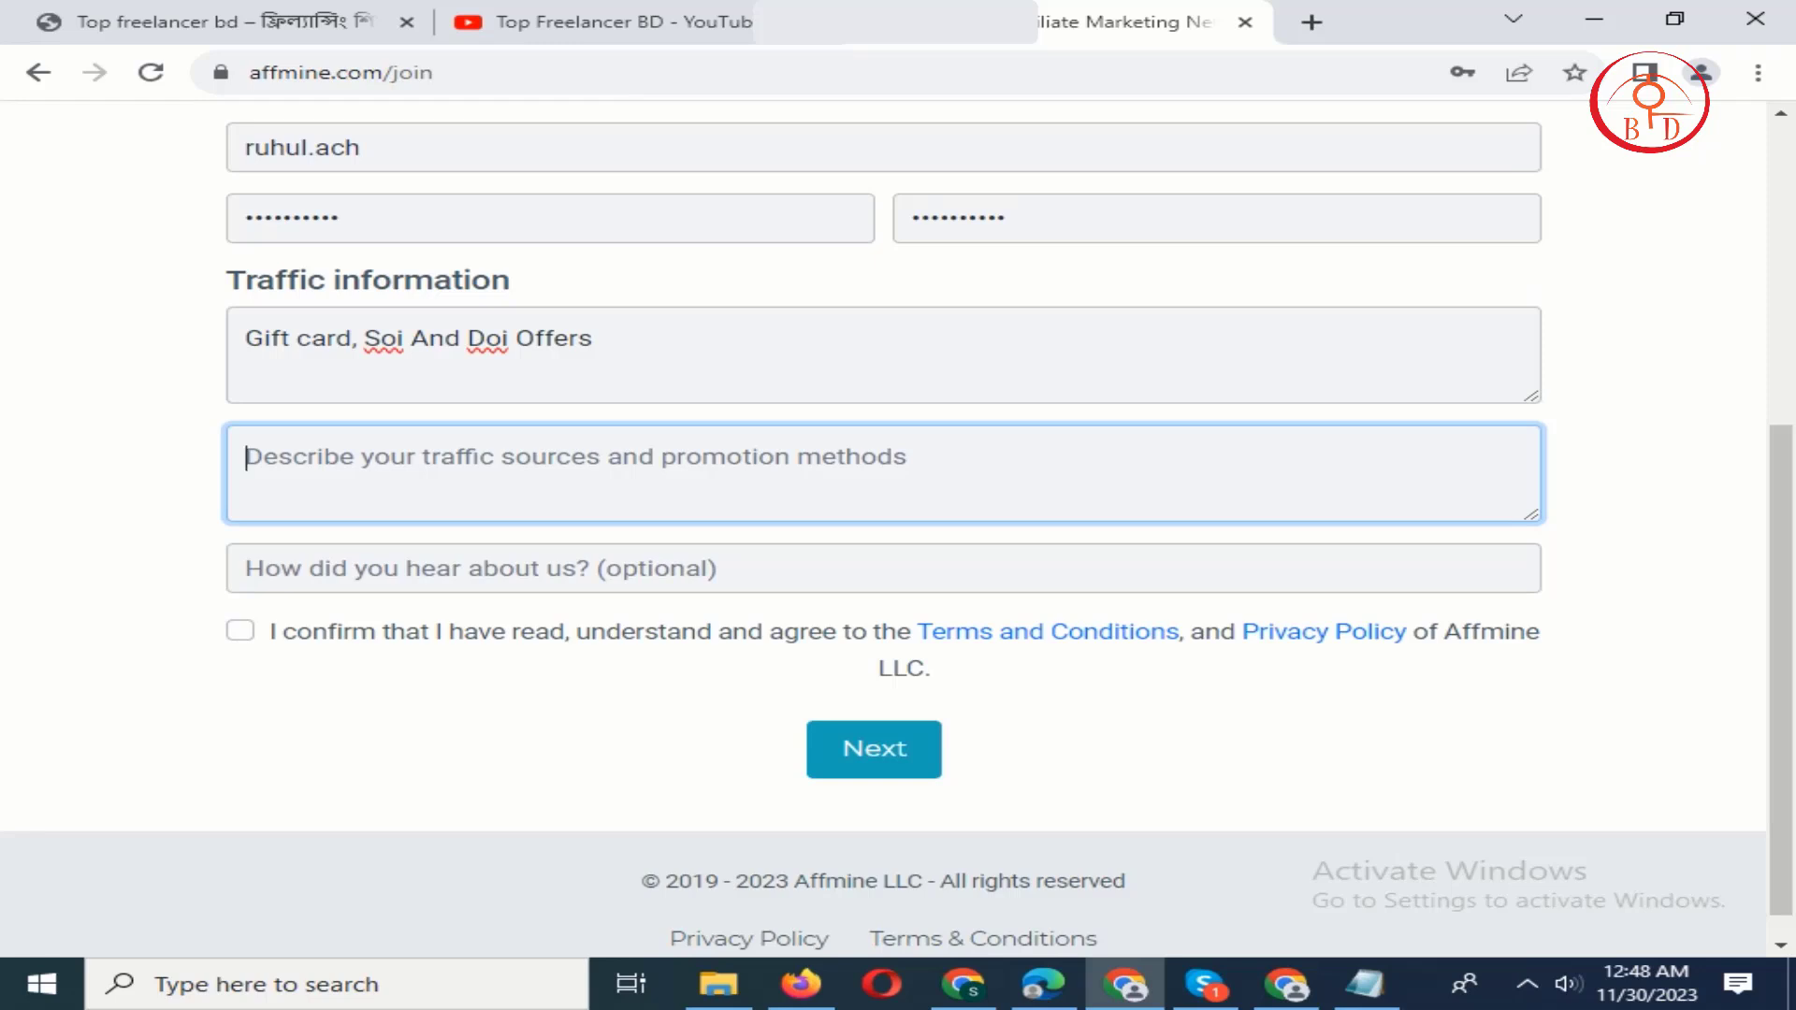
Enter 'Facebook, Instagram, Twitter' as the traffic sources and promotion methods.
text(Facebook, Instagram, )
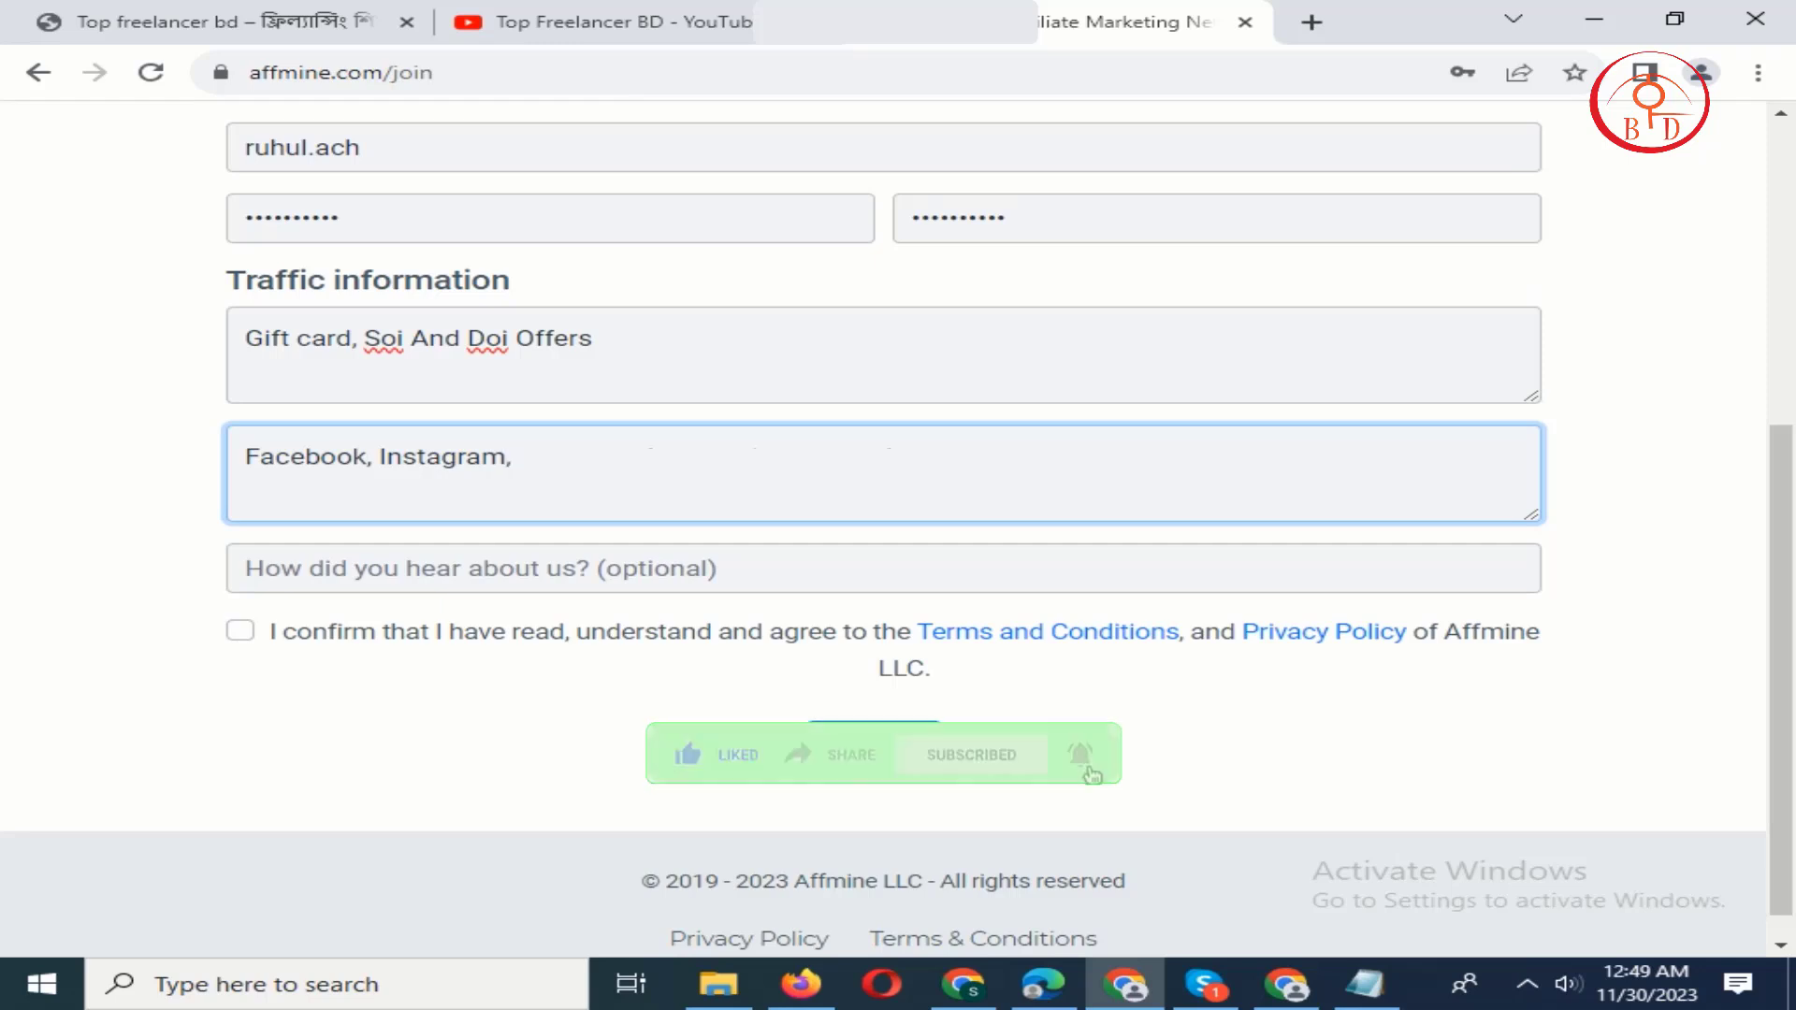
text(Twitter)
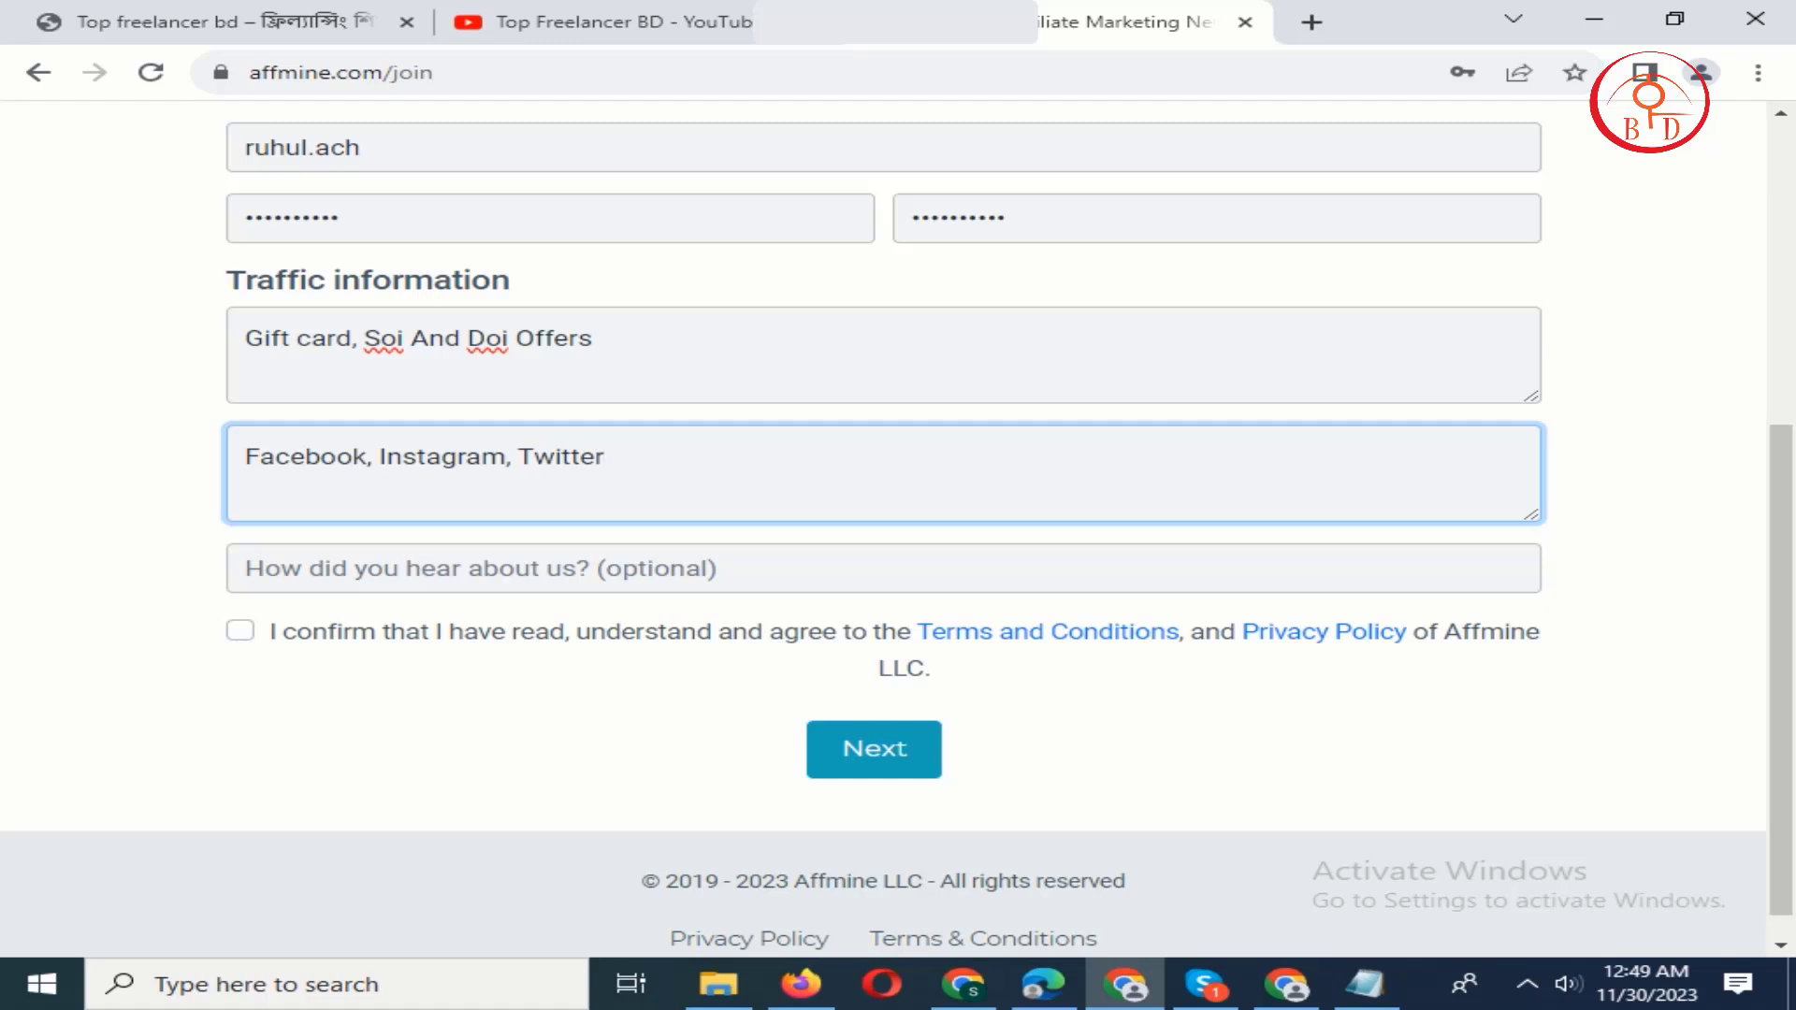
click(247, 569)
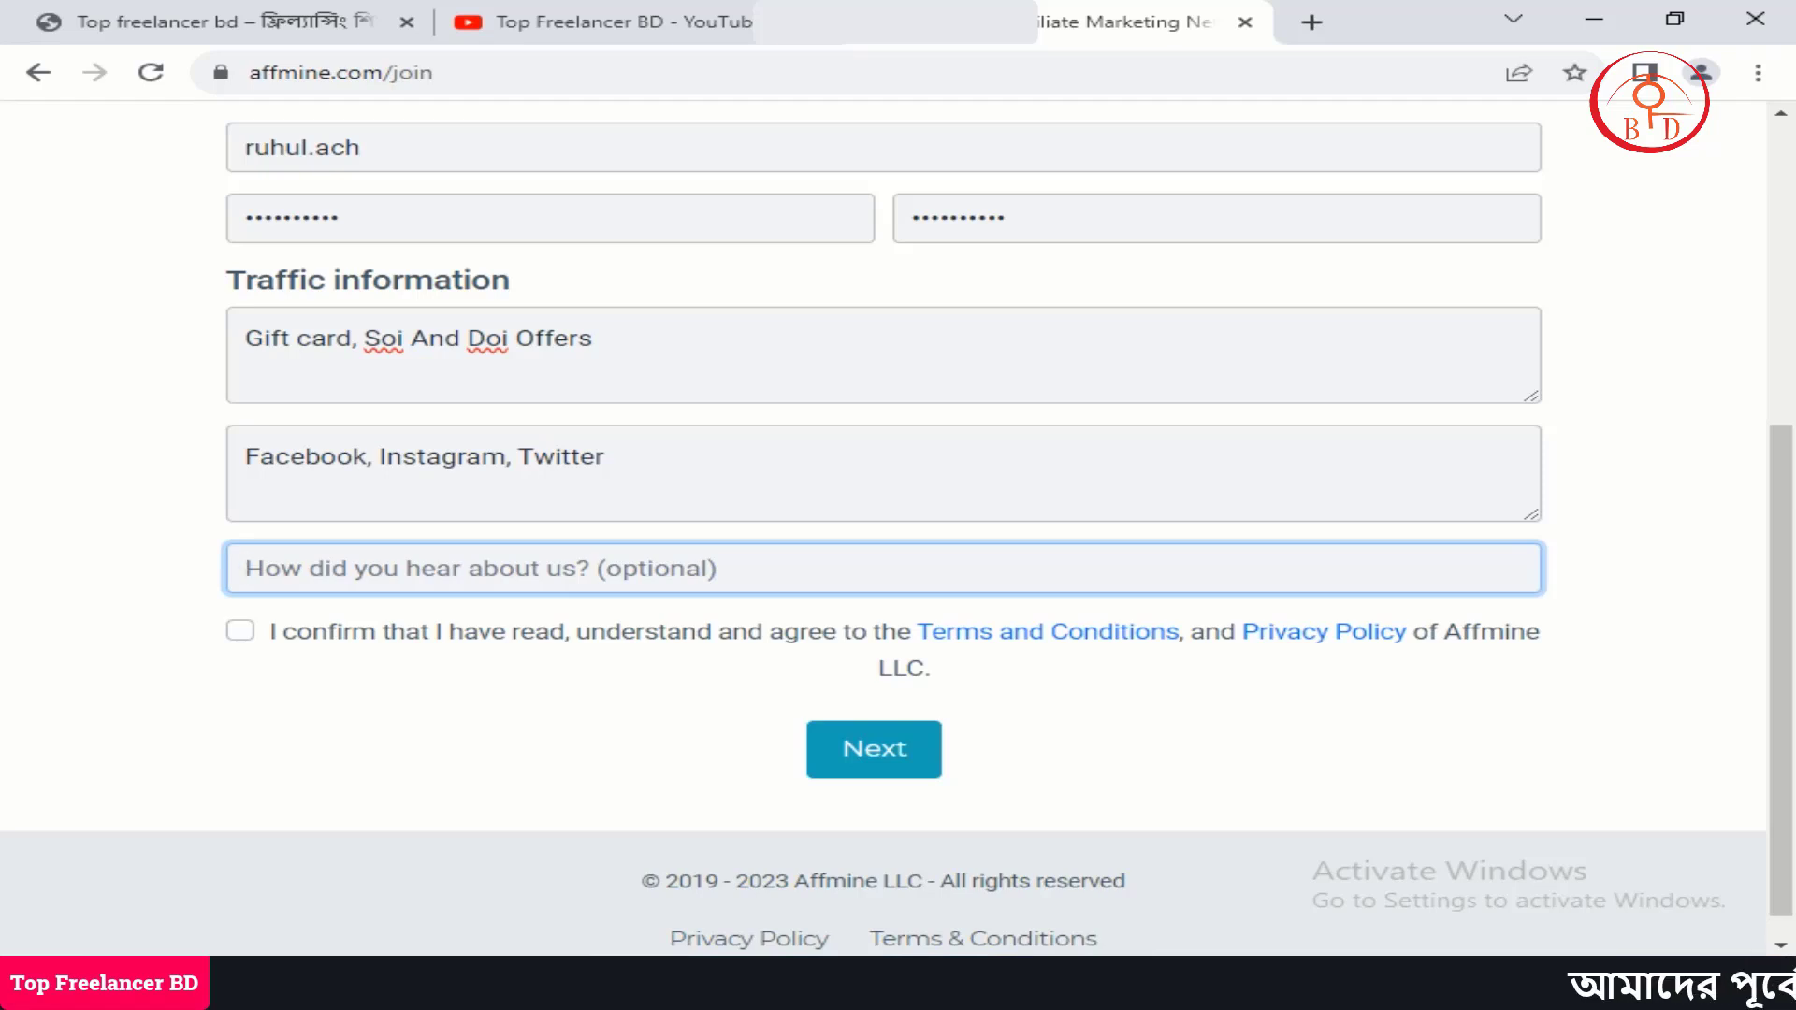
Answer 'Google' for how you heard about Affmine.
text(G)
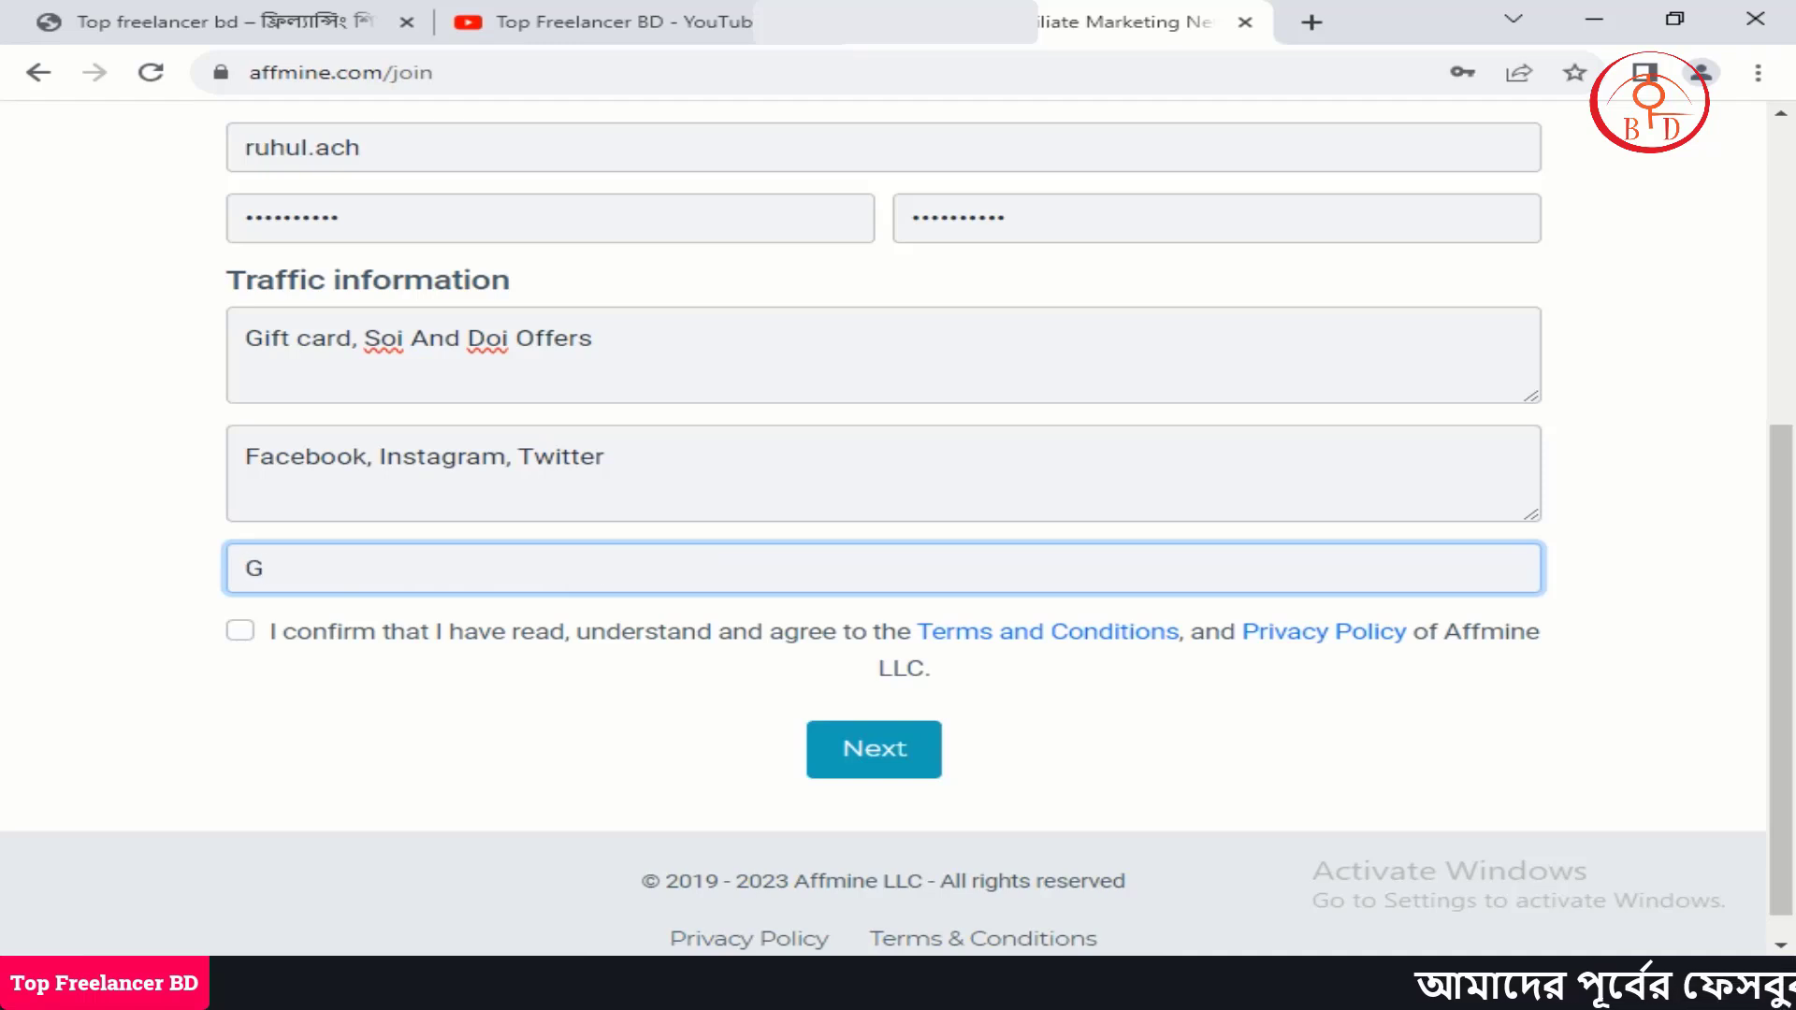
text(oogle)
Accept the terms and privacy policy and submit the sign-up form with Next.
click(240, 631)
scroll(896, 496, down, 1)
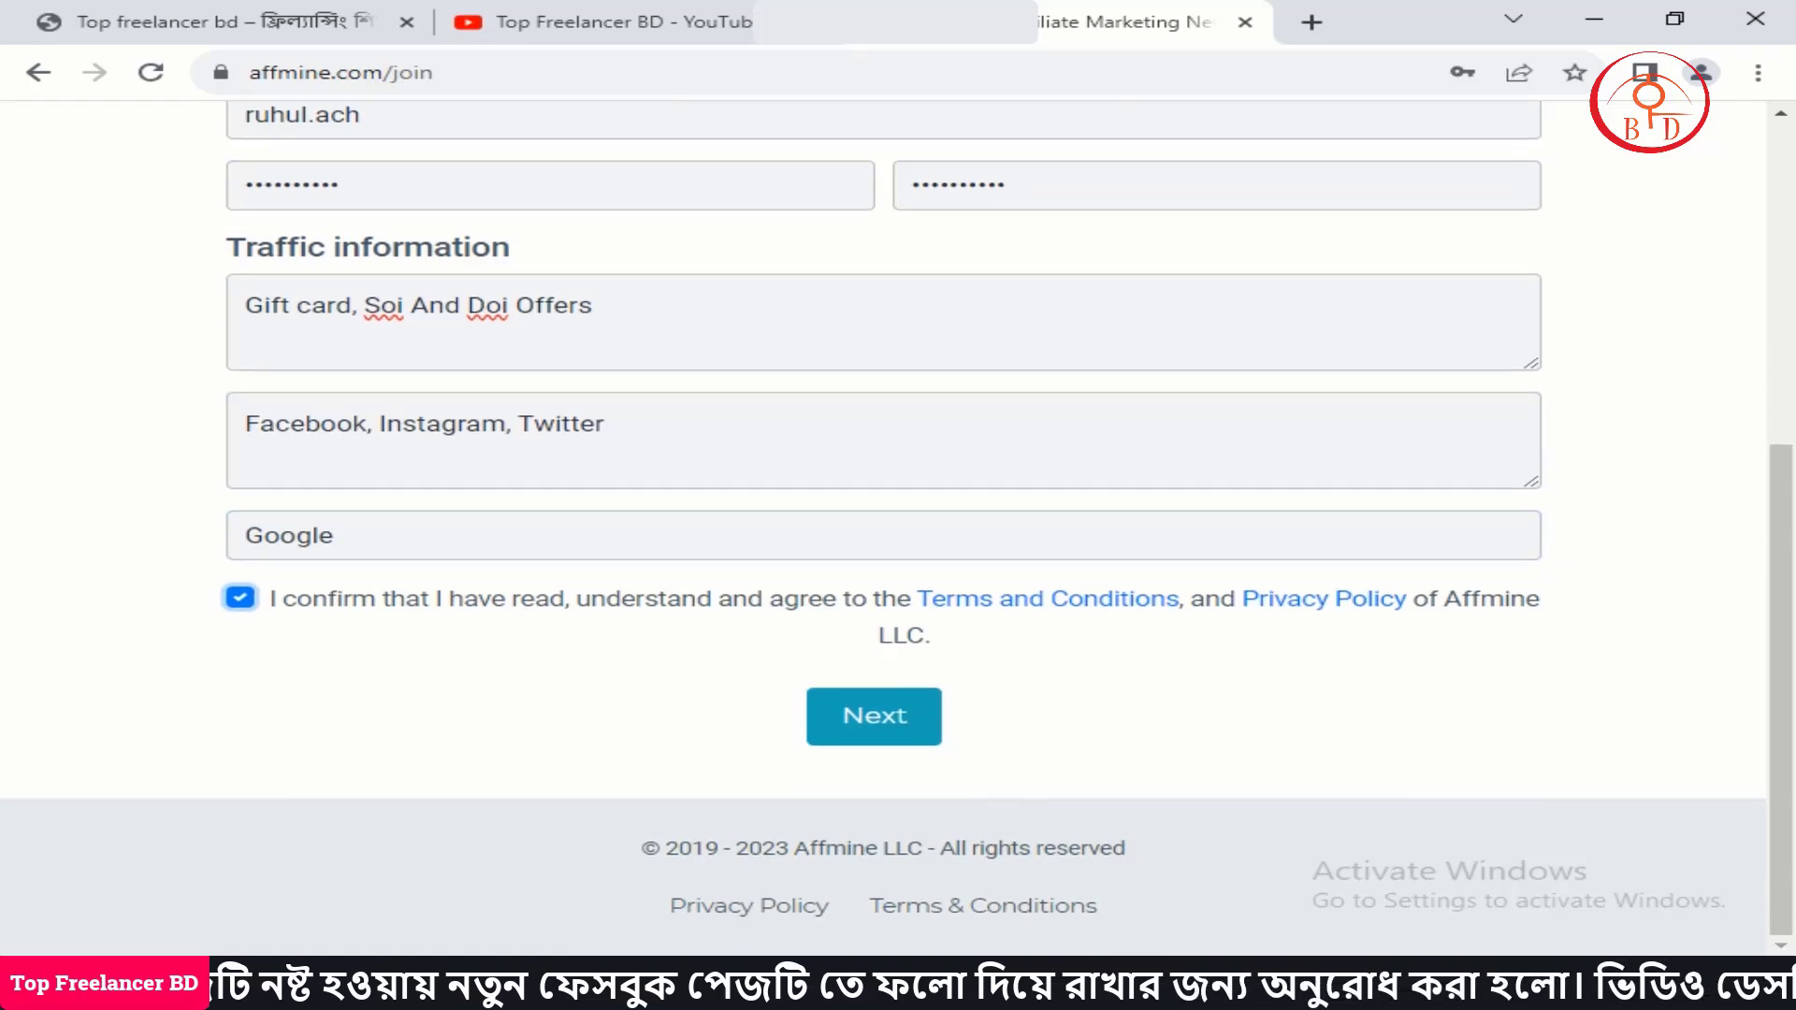
click(874, 716)
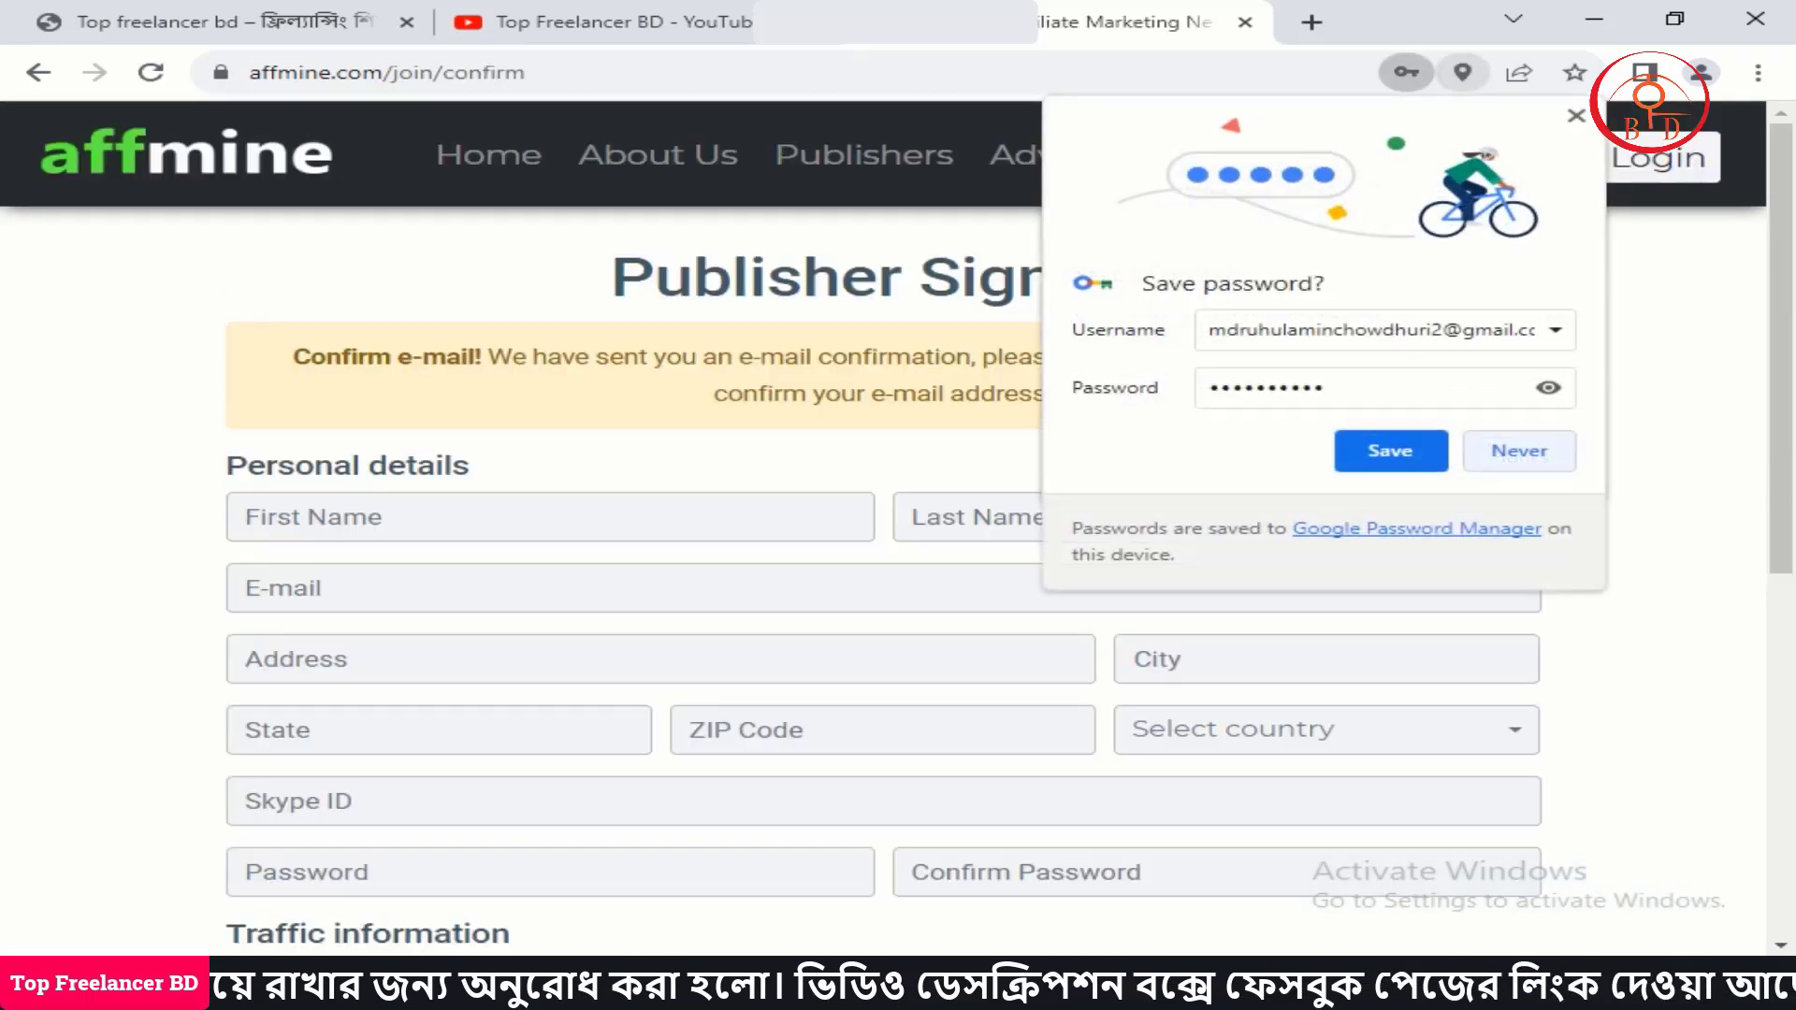
Dismiss Chrome's 'Save password?' and 'Save address?' offers and read the yellow confirm e-mail notice.
click(1384, 447)
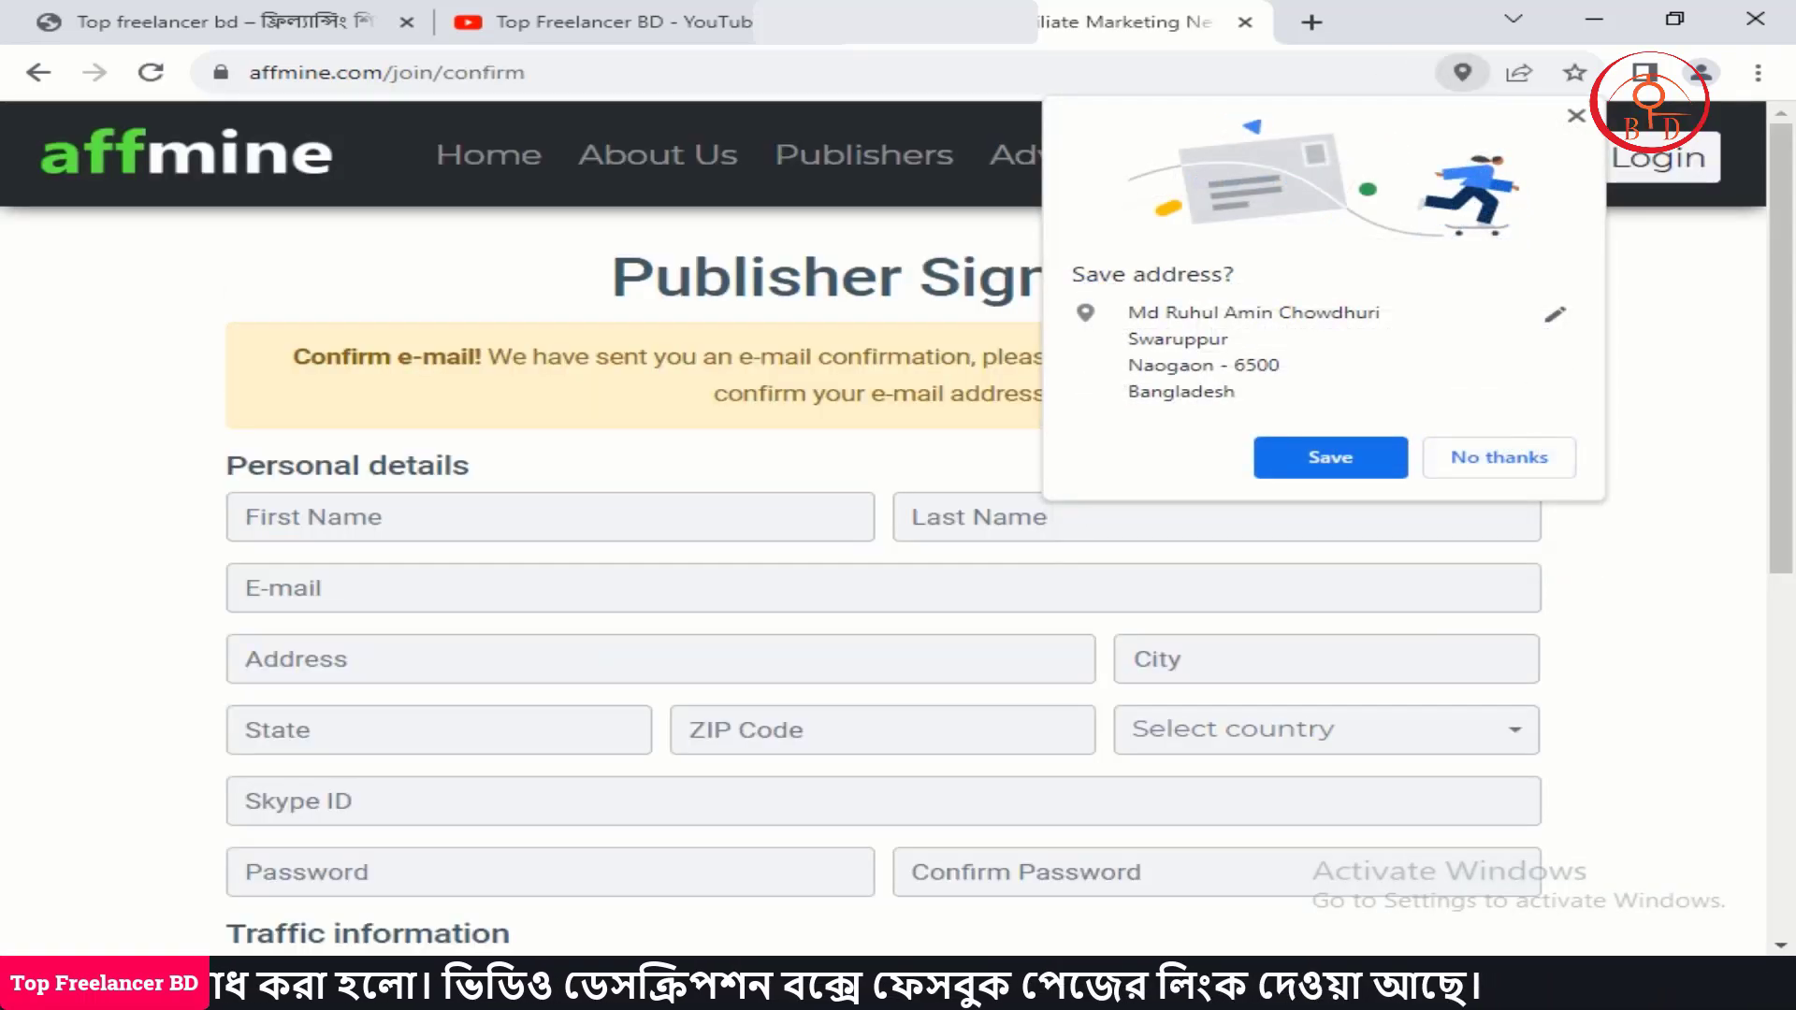
click(1499, 456)
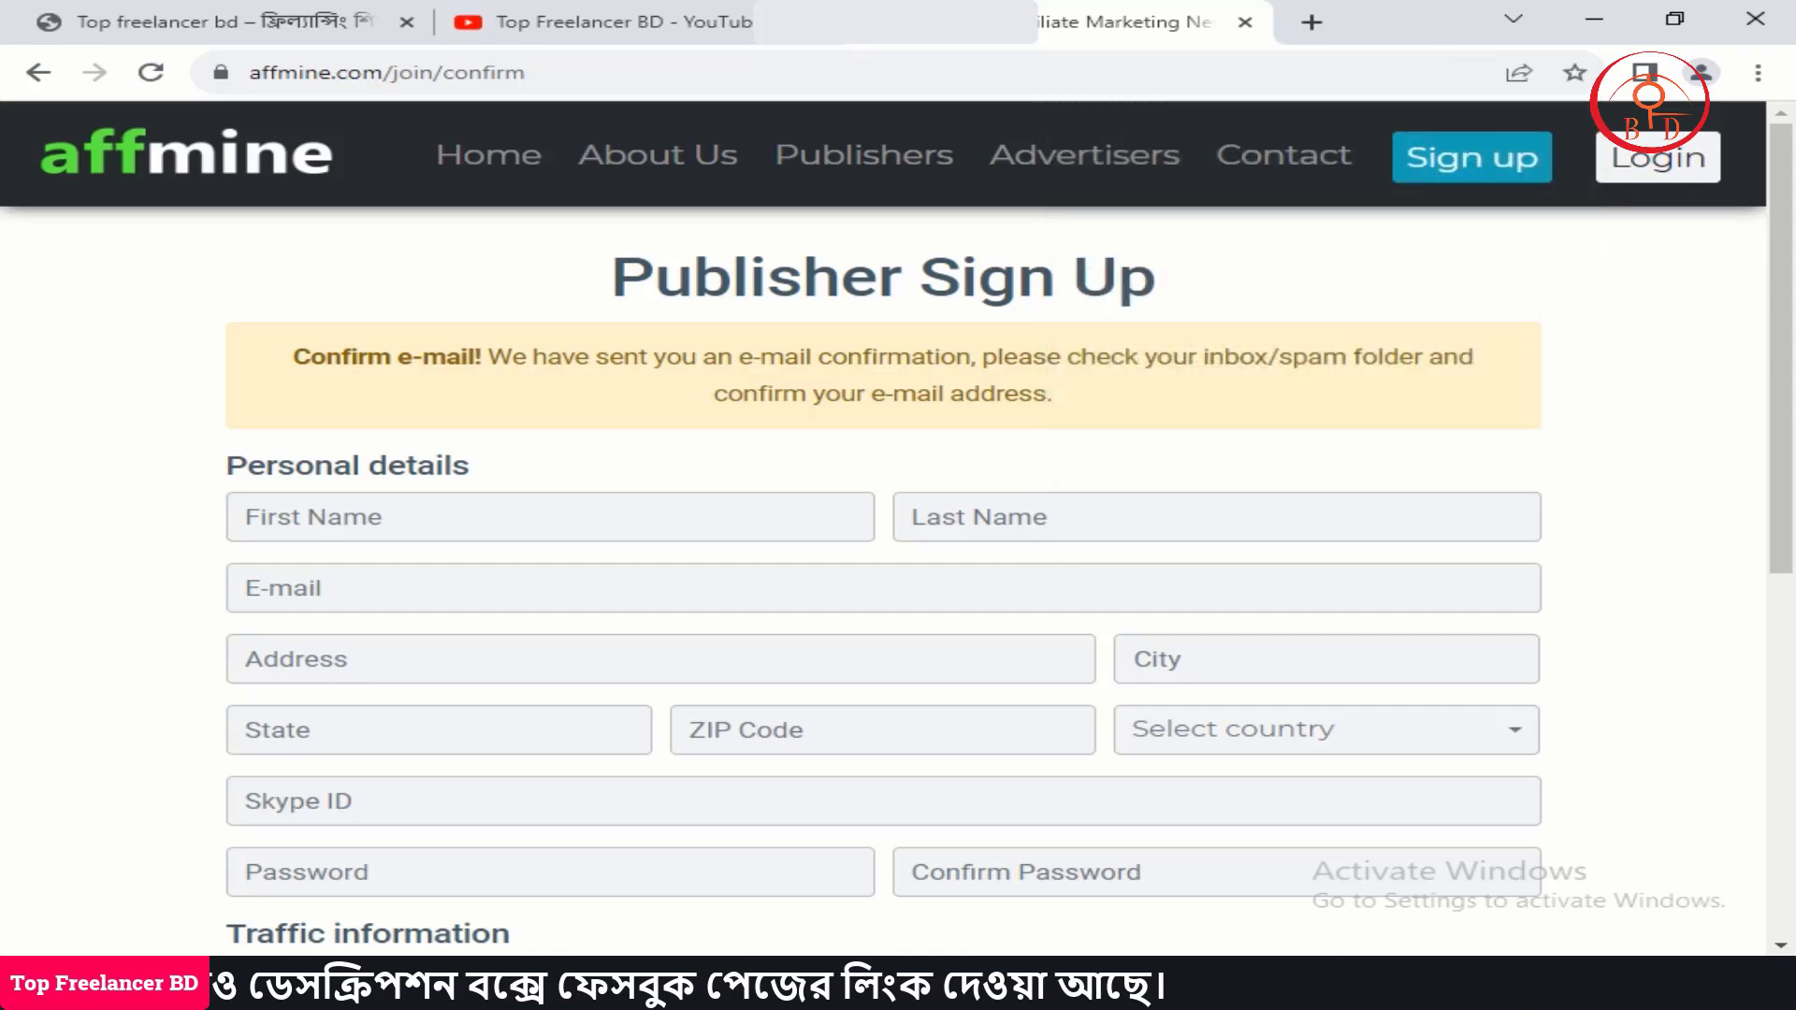
drag(293, 356, 1053, 393)
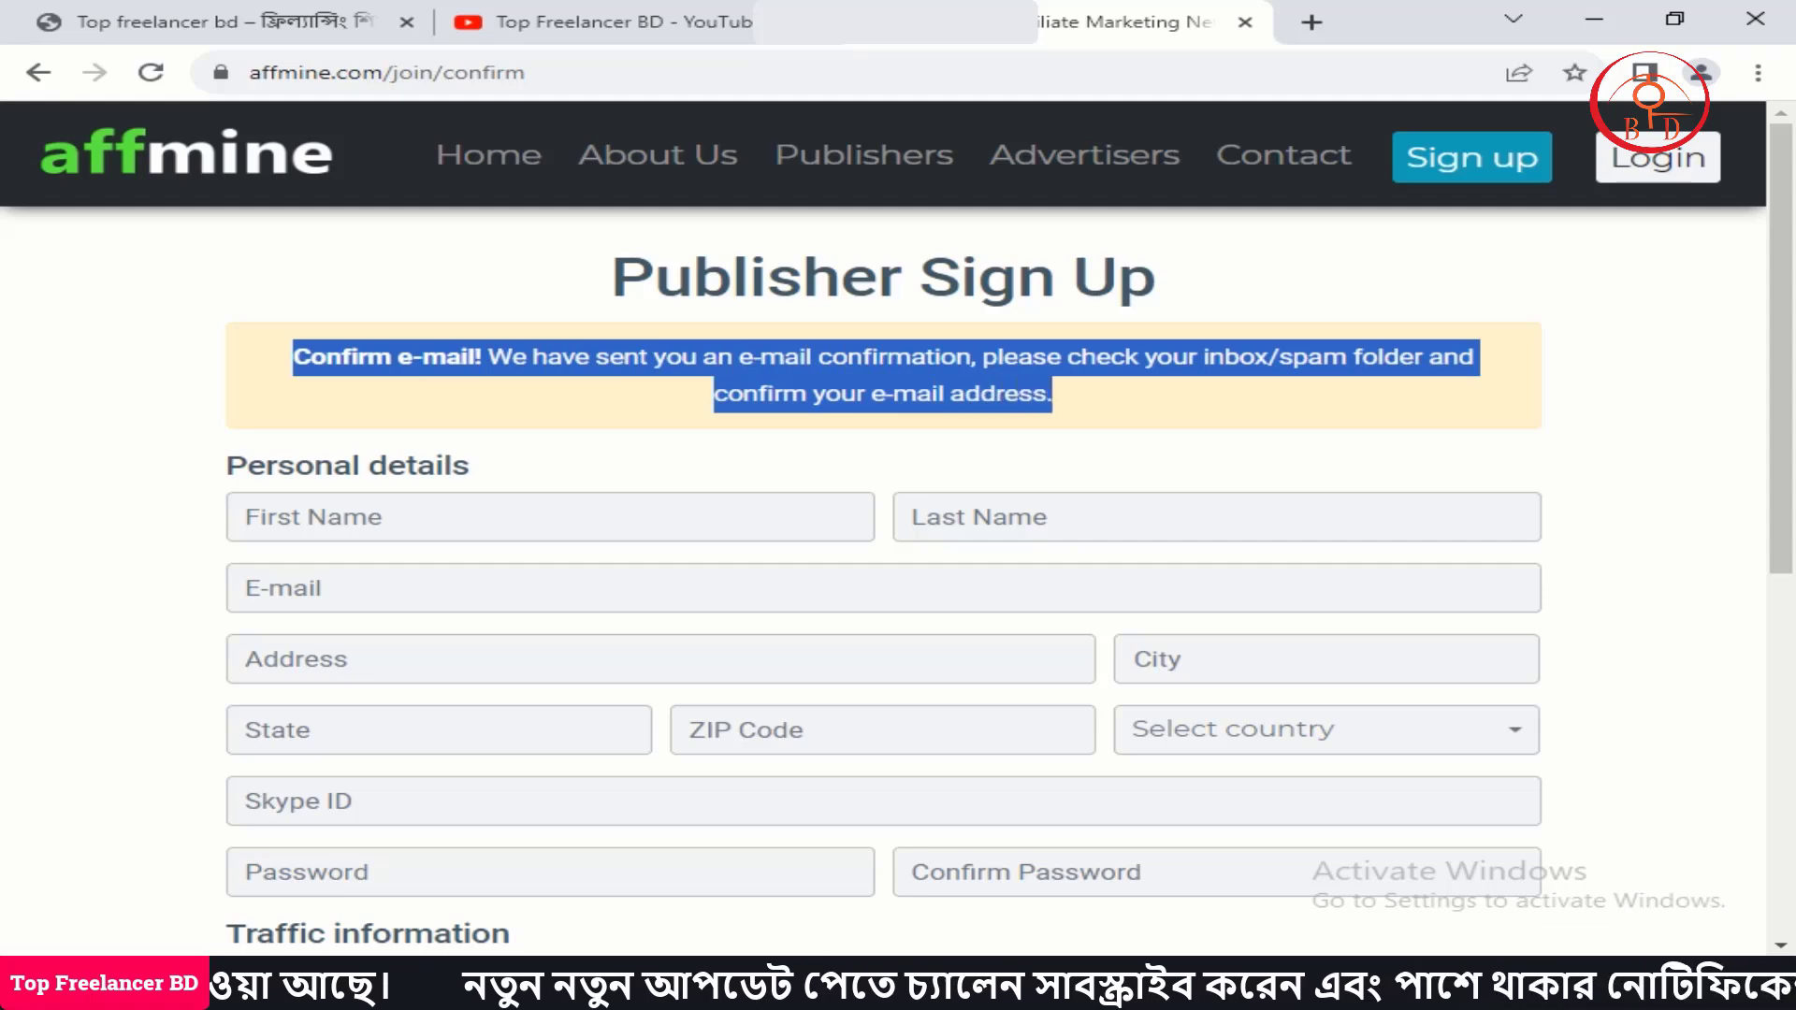
click(1053, 393)
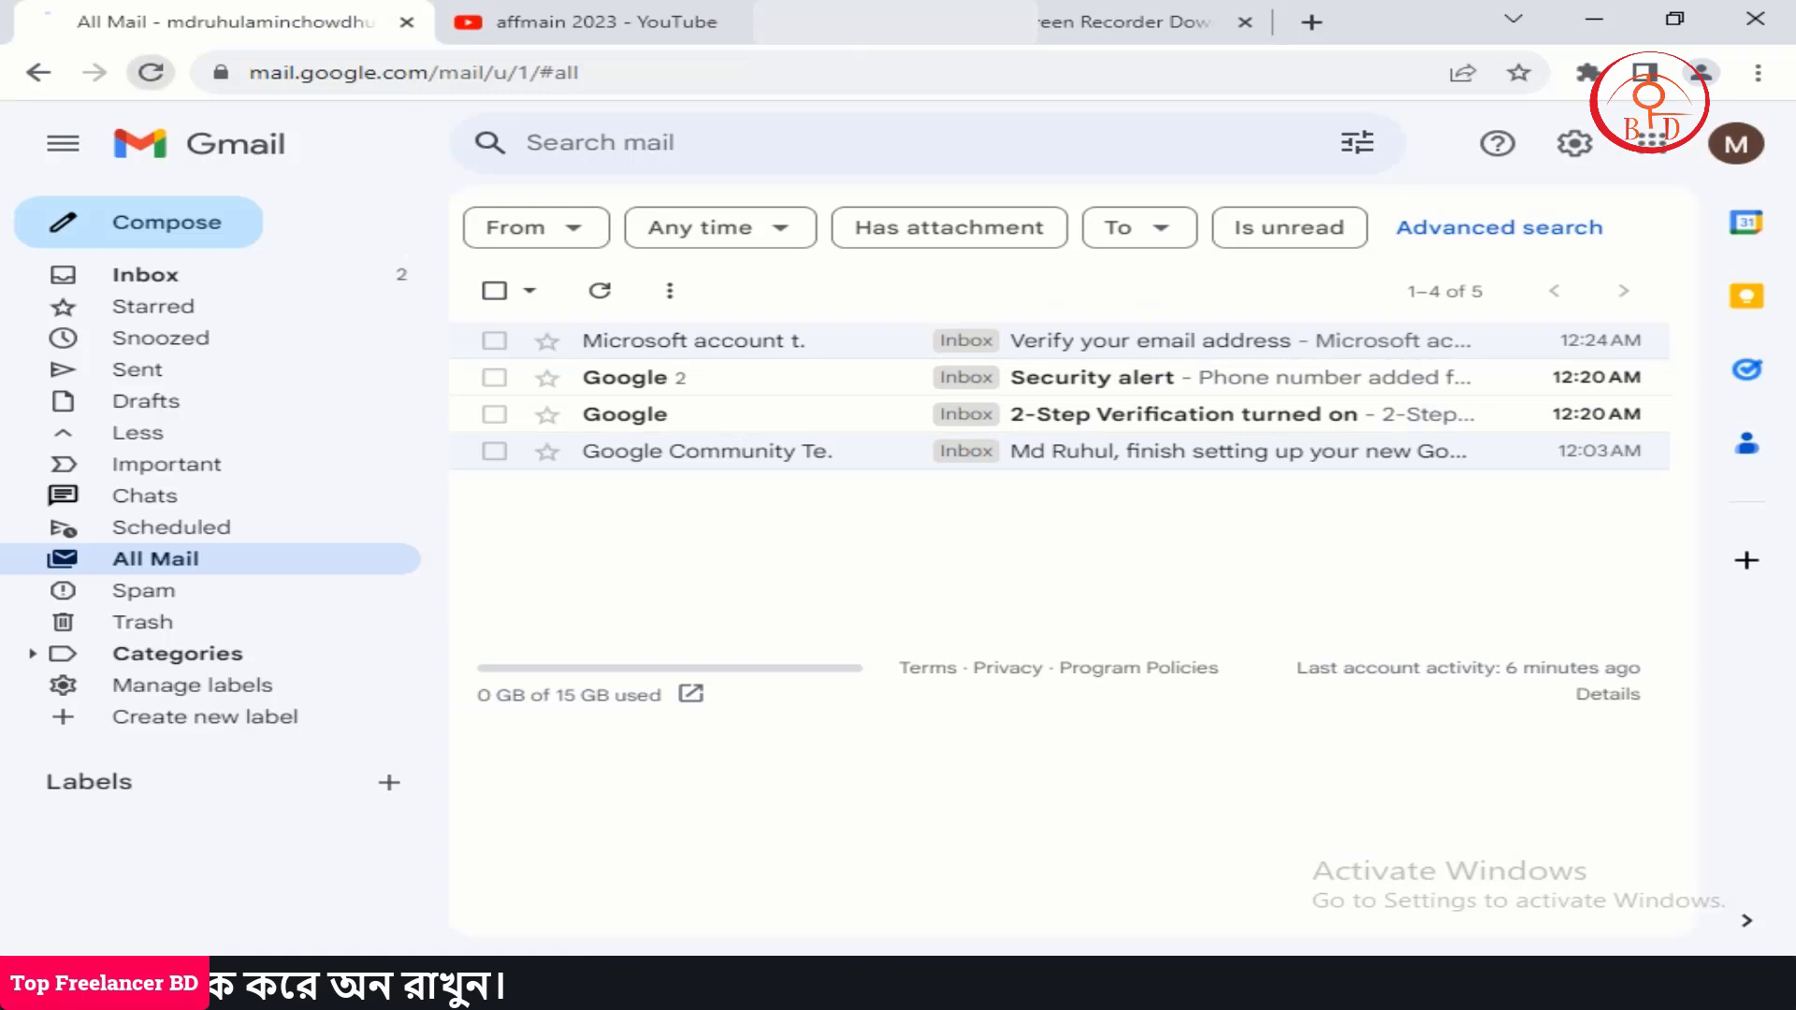
Reload Gmail and open Affmine's 'Verify your e-mail' message.
click(150, 72)
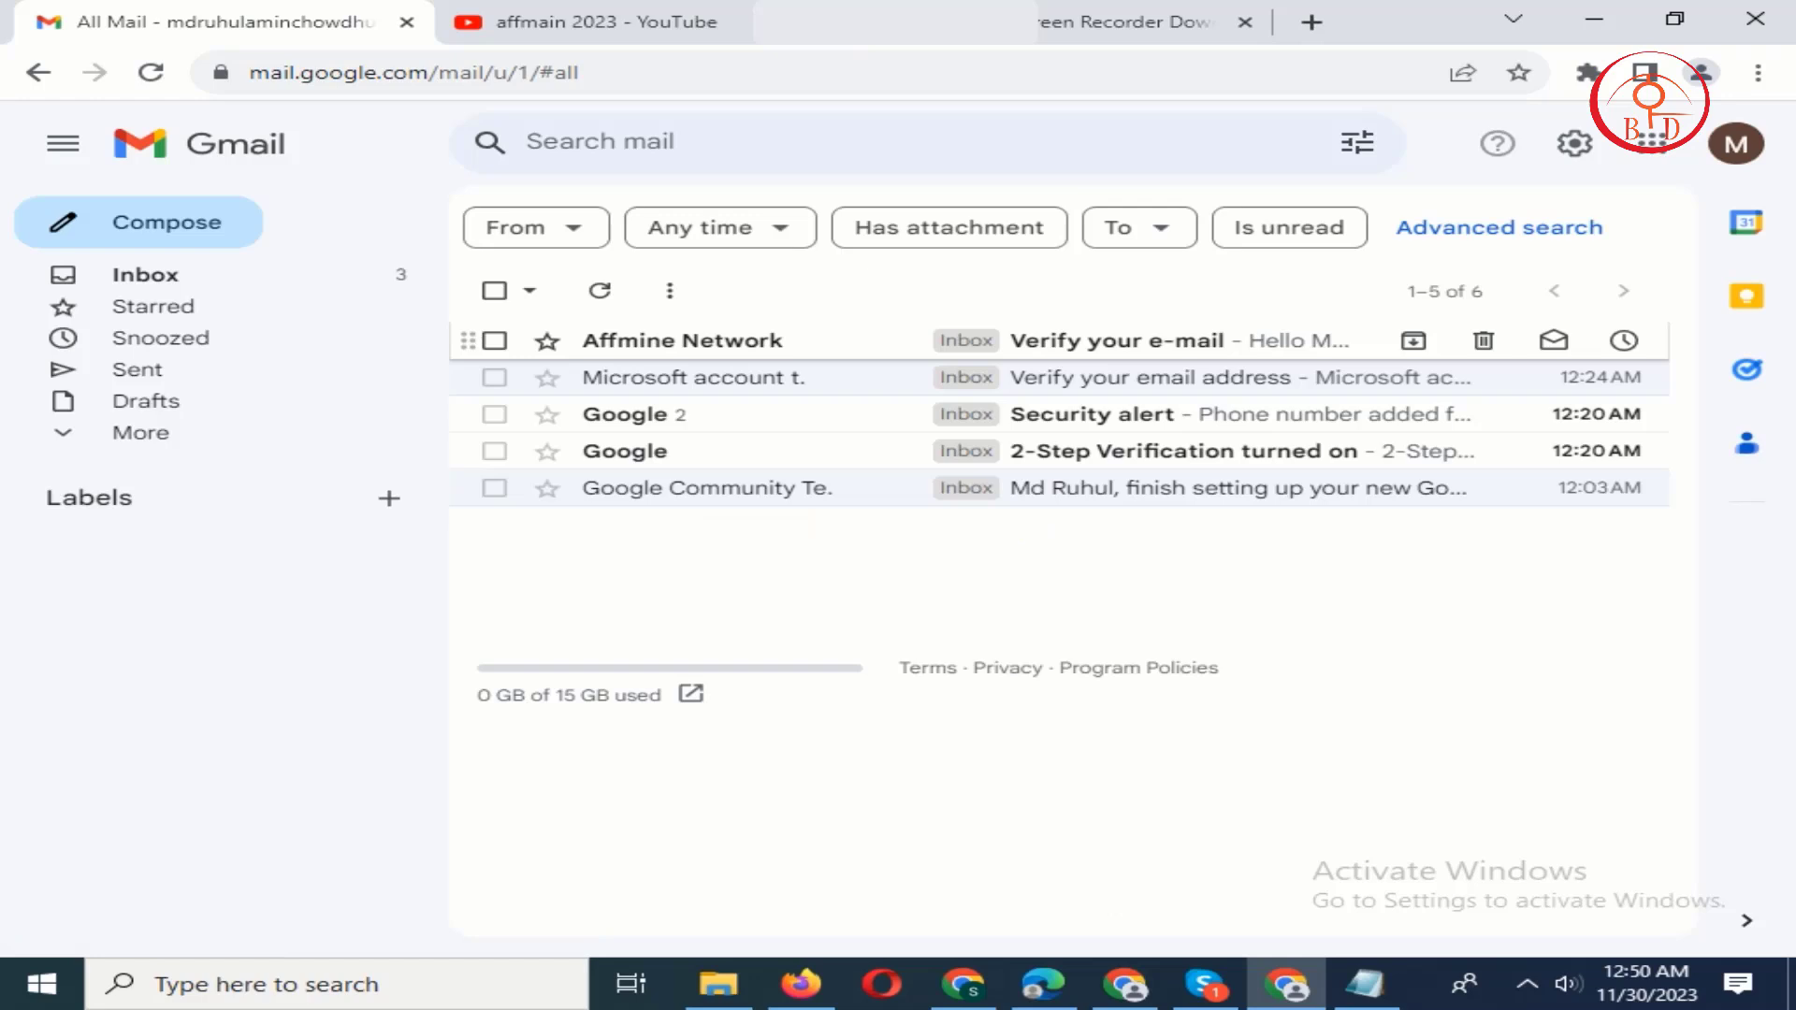
click(1122, 341)
scroll(1076, 562, down, 2)
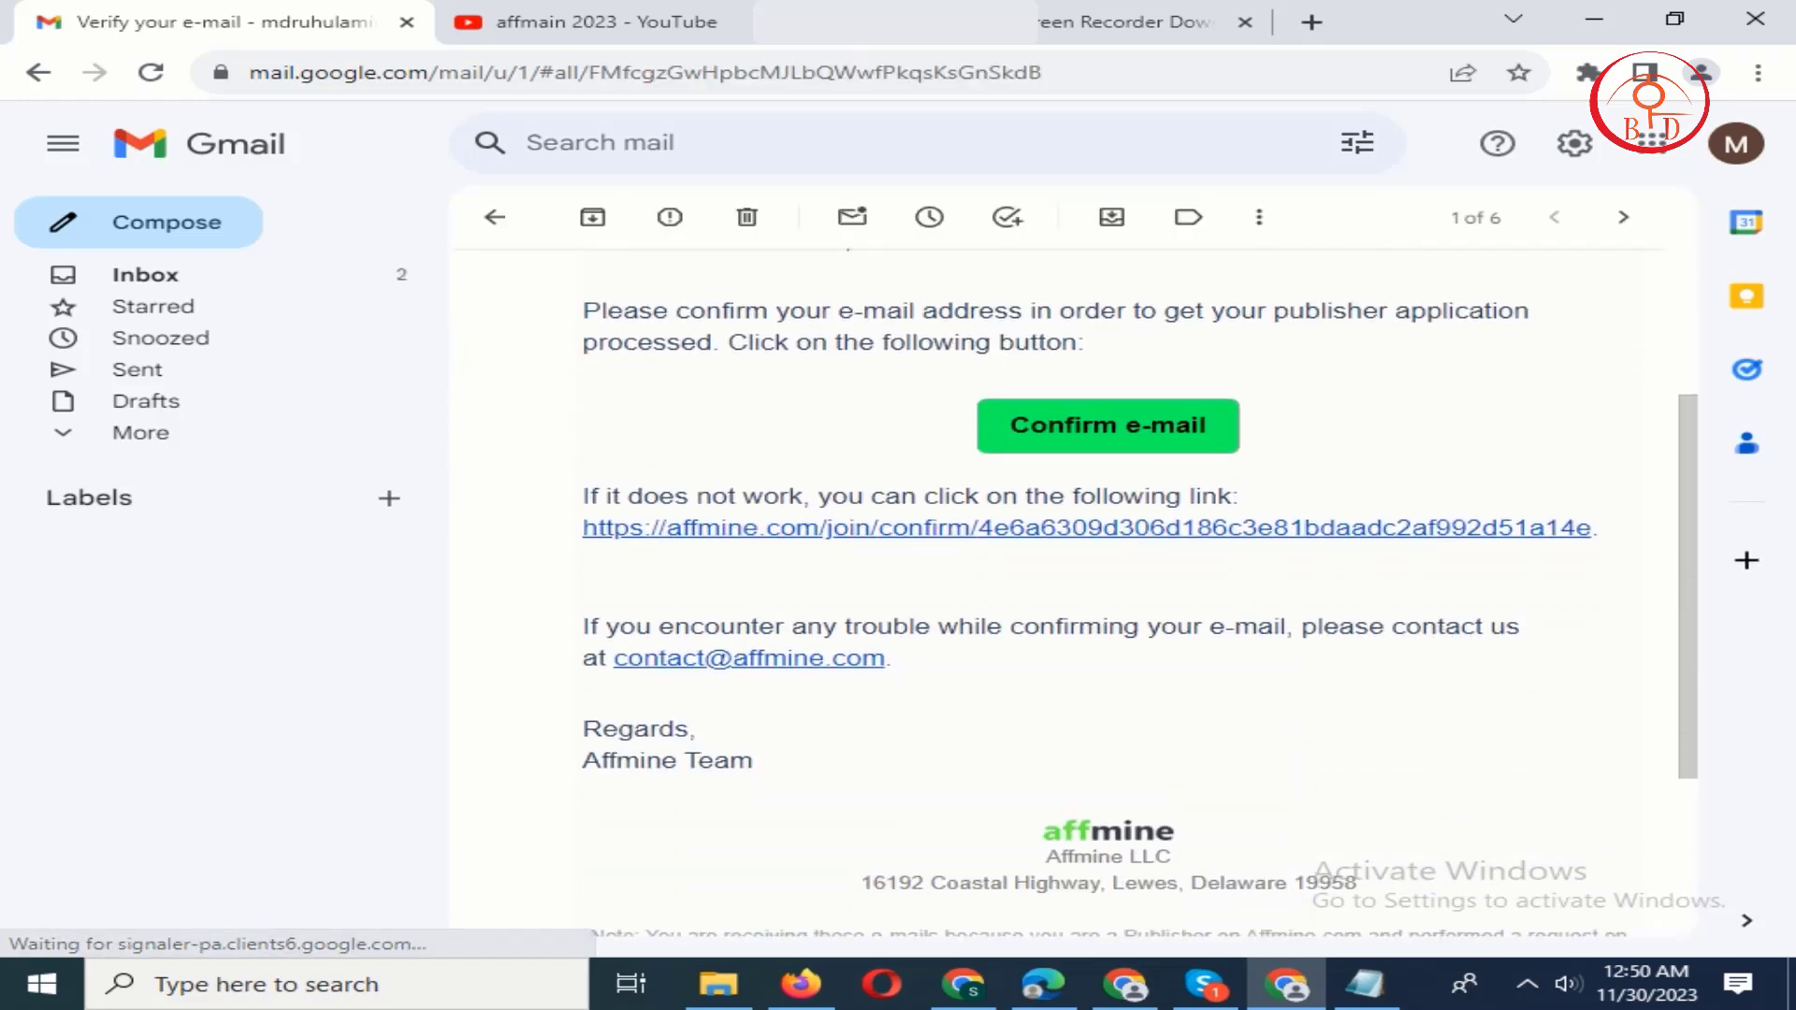
scroll(1075, 562, up, 1)
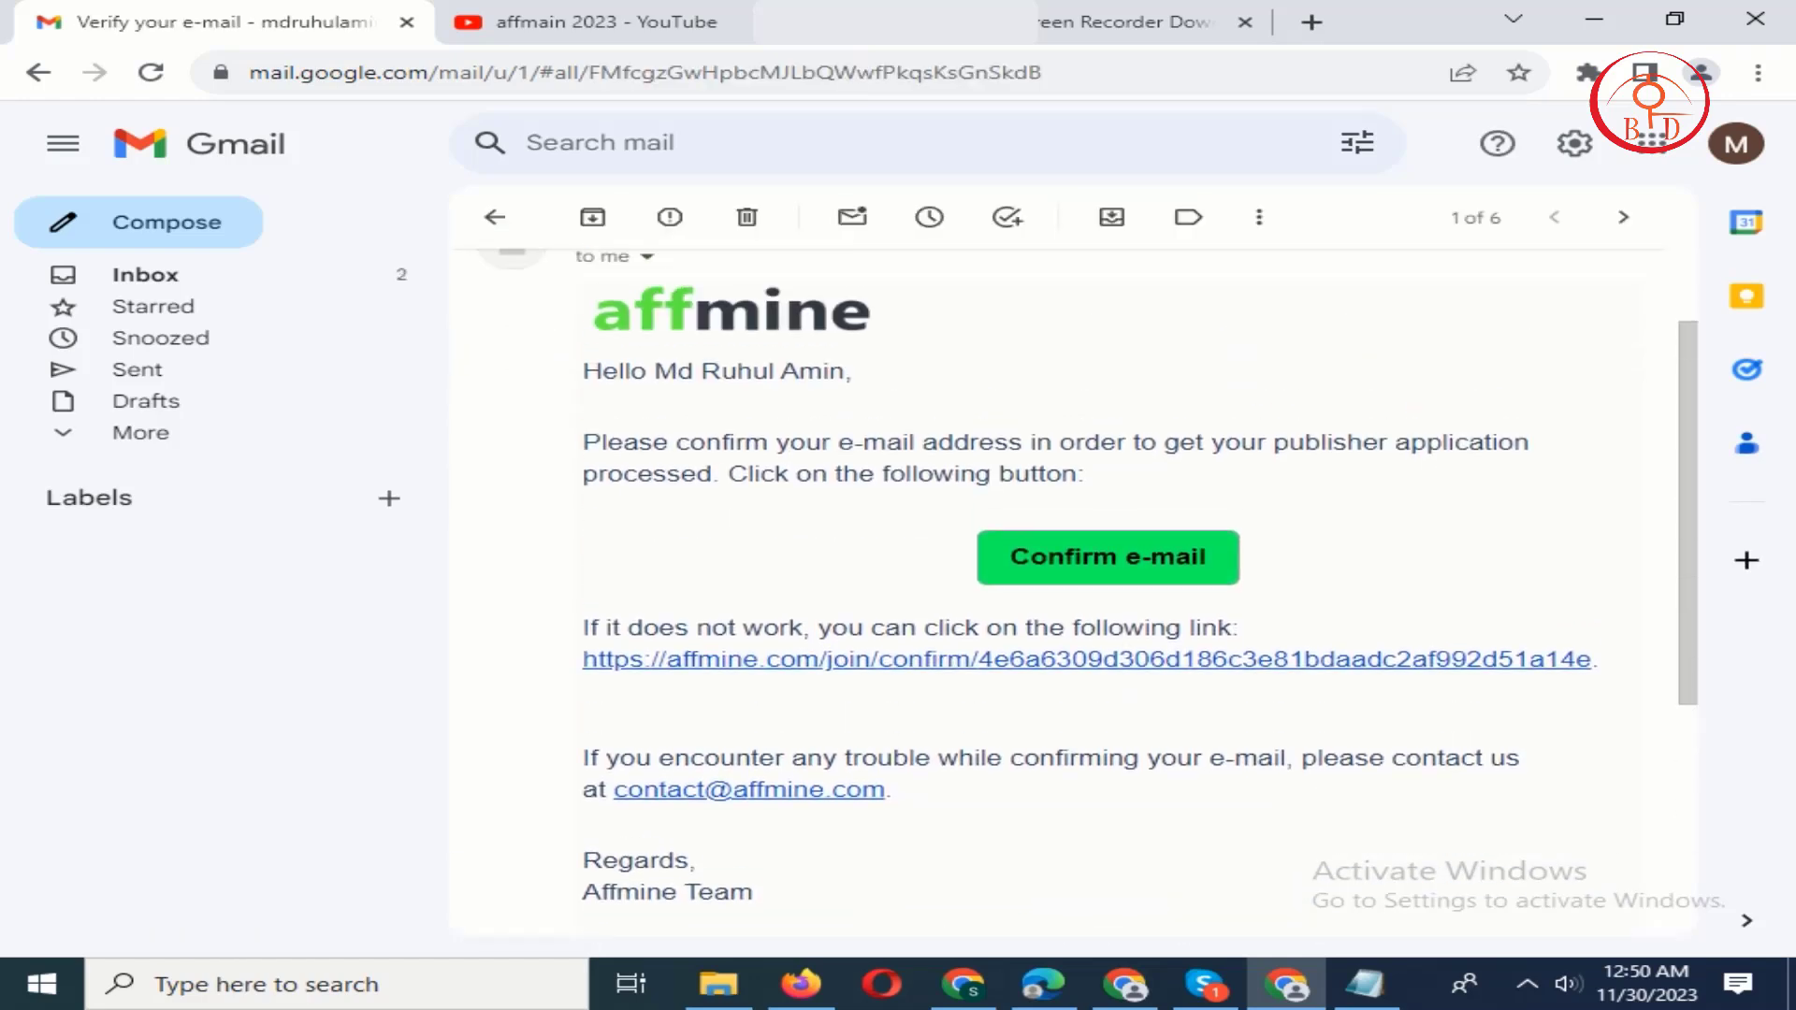
scroll(1076, 561, up, 1)
scroll(1076, 561, down, 1)
Copy the confirmation link's address and return to the Affmine sign-up window.
mouse_move(589, 290)
mouse_down()
mouse_move(680, 659)
mouse_move(912, 660)
mouse_move(590, 291)
mouse_up()
mouse_move(1600, 660)
mouse_down()
mouse_move(1021, 660)
mouse_move(1600, 660)
mouse_up()
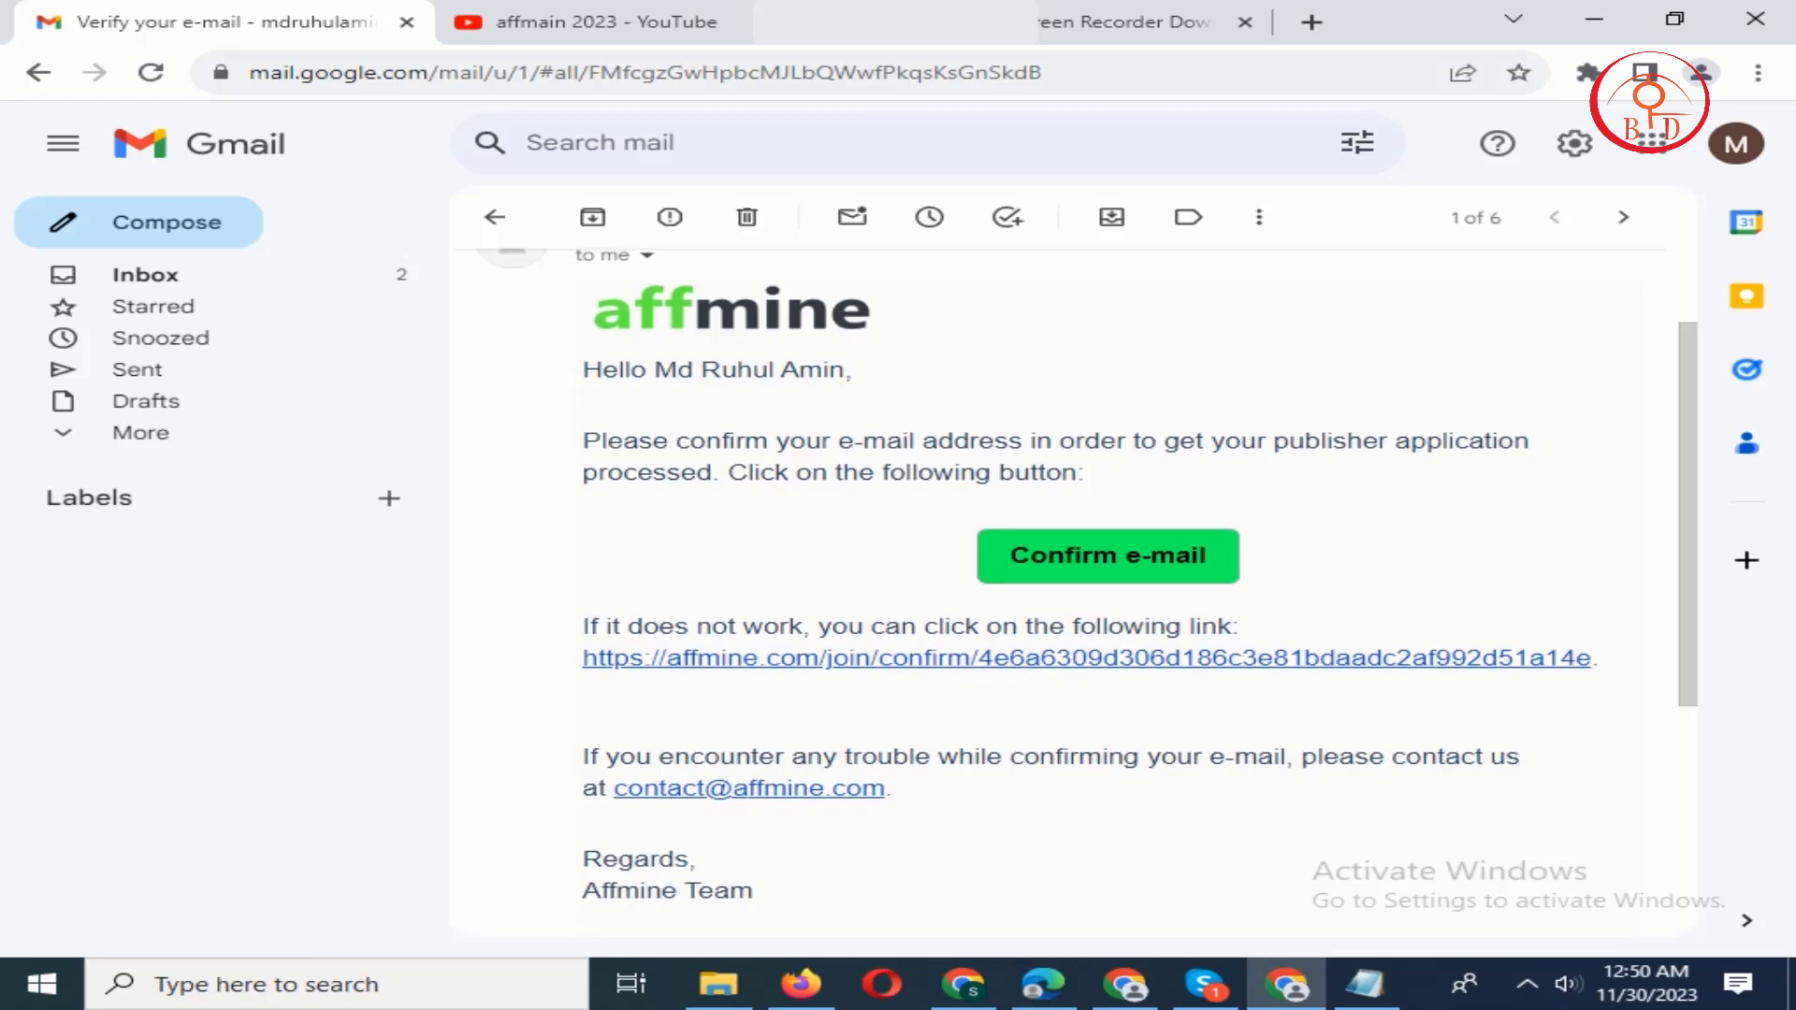
scroll(1600, 660, down, 1)
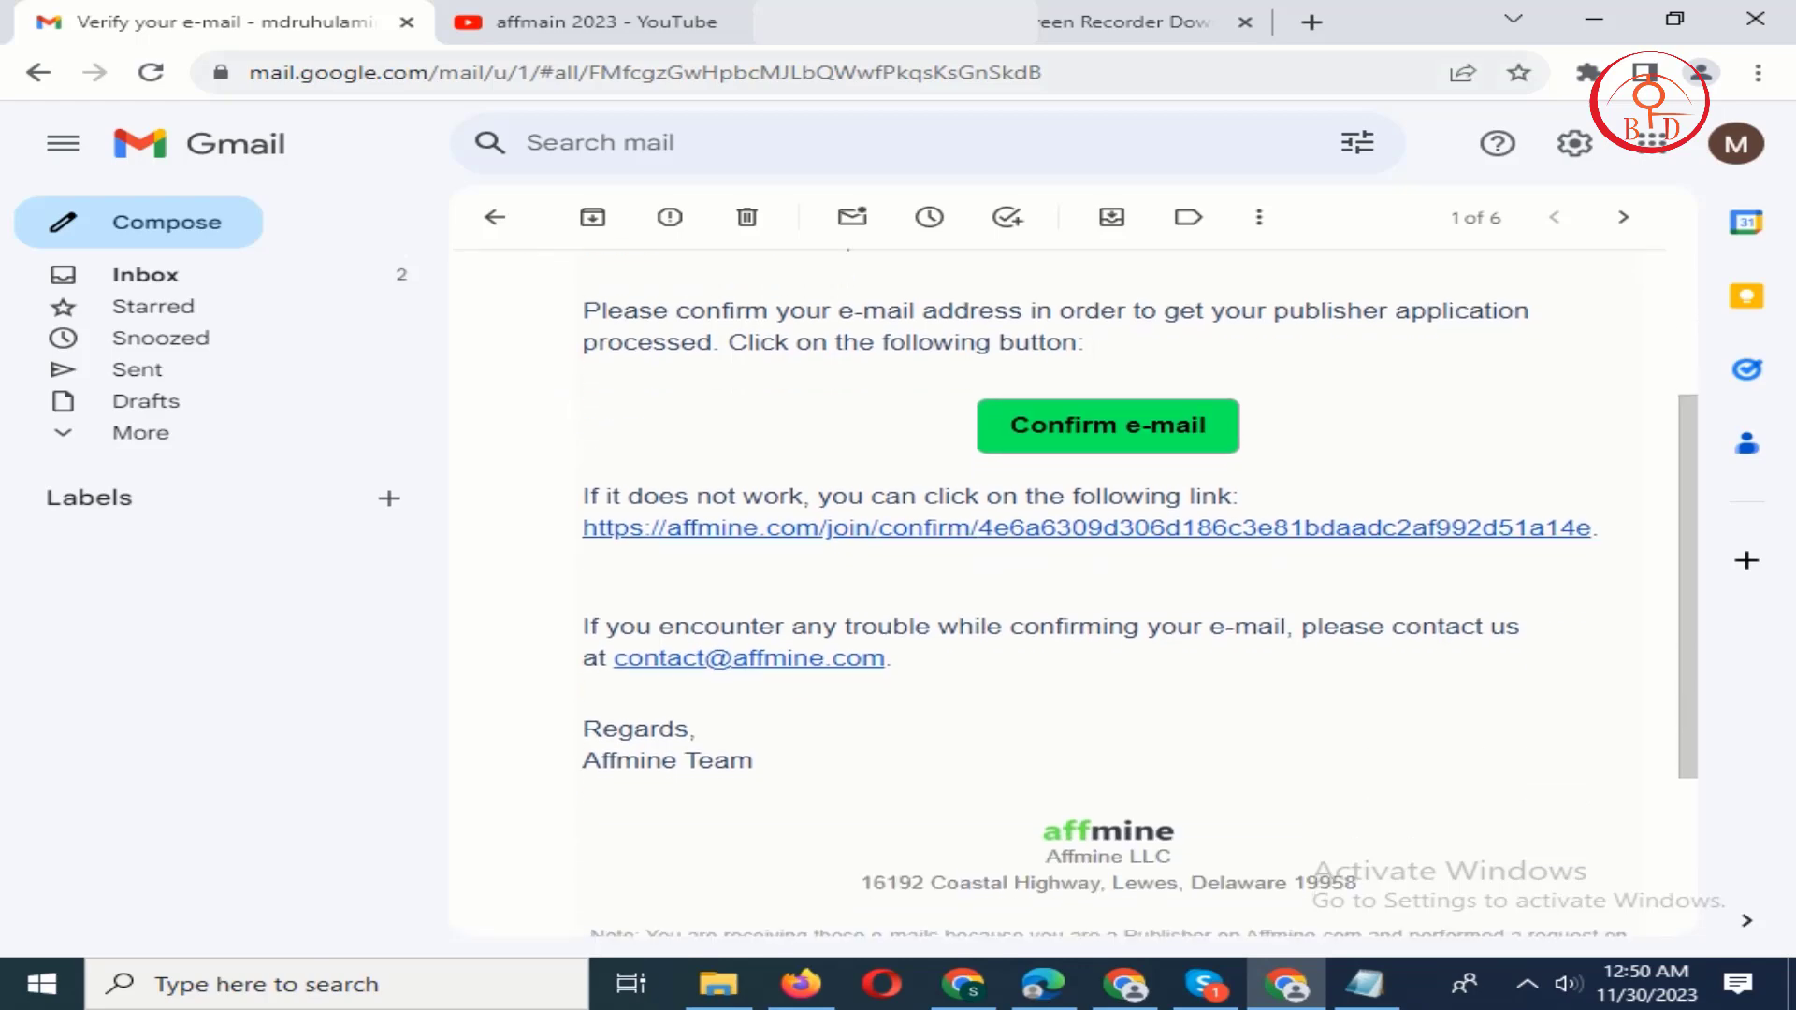
right_click(1363, 527)
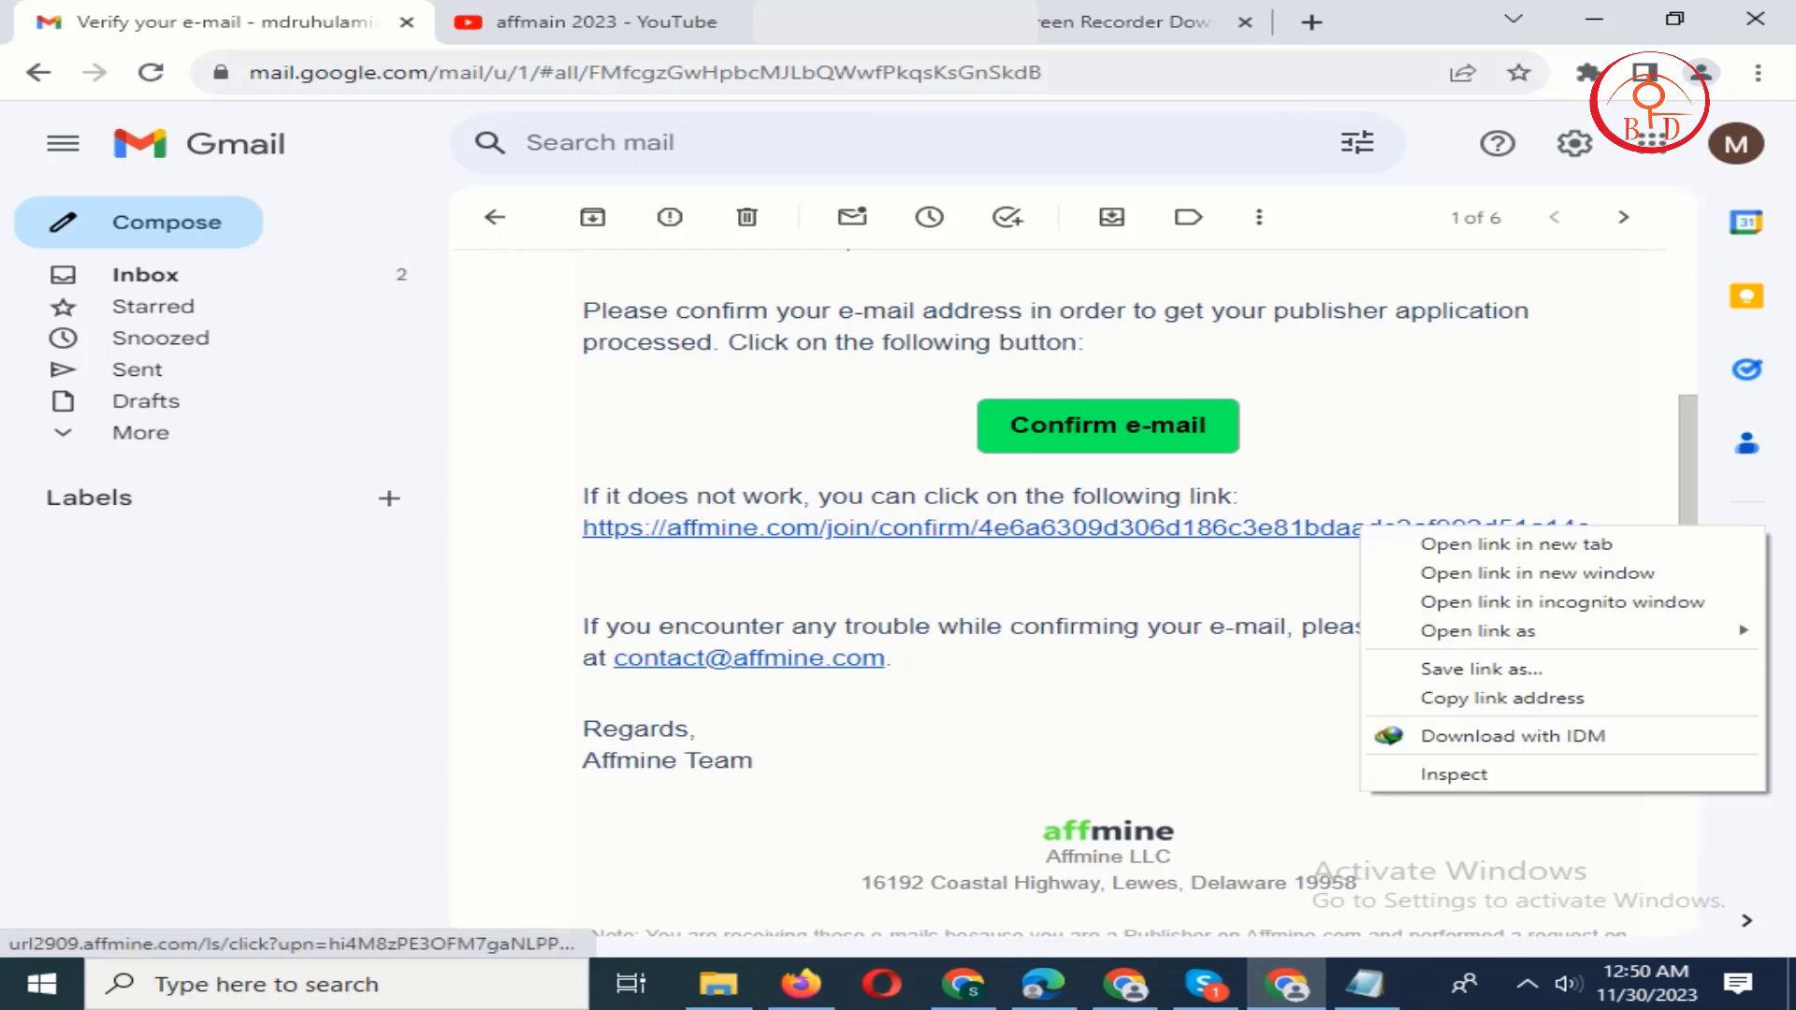
click(1501, 697)
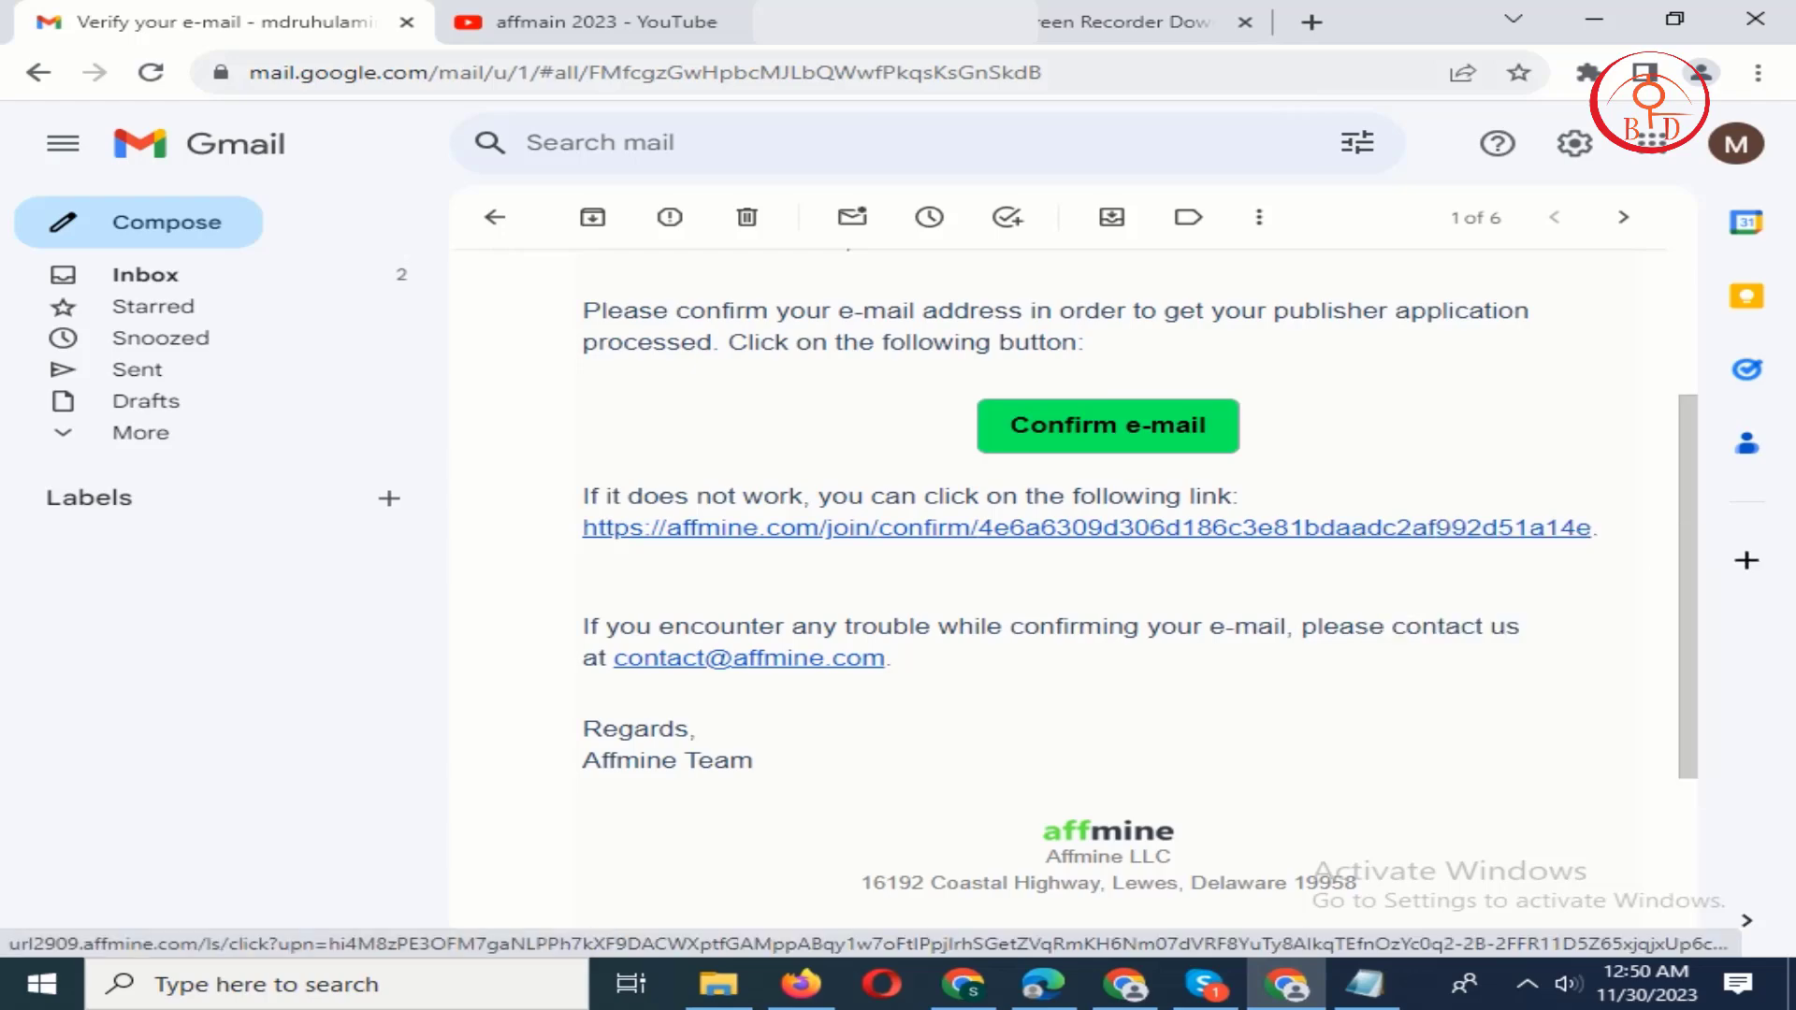
click(1126, 984)
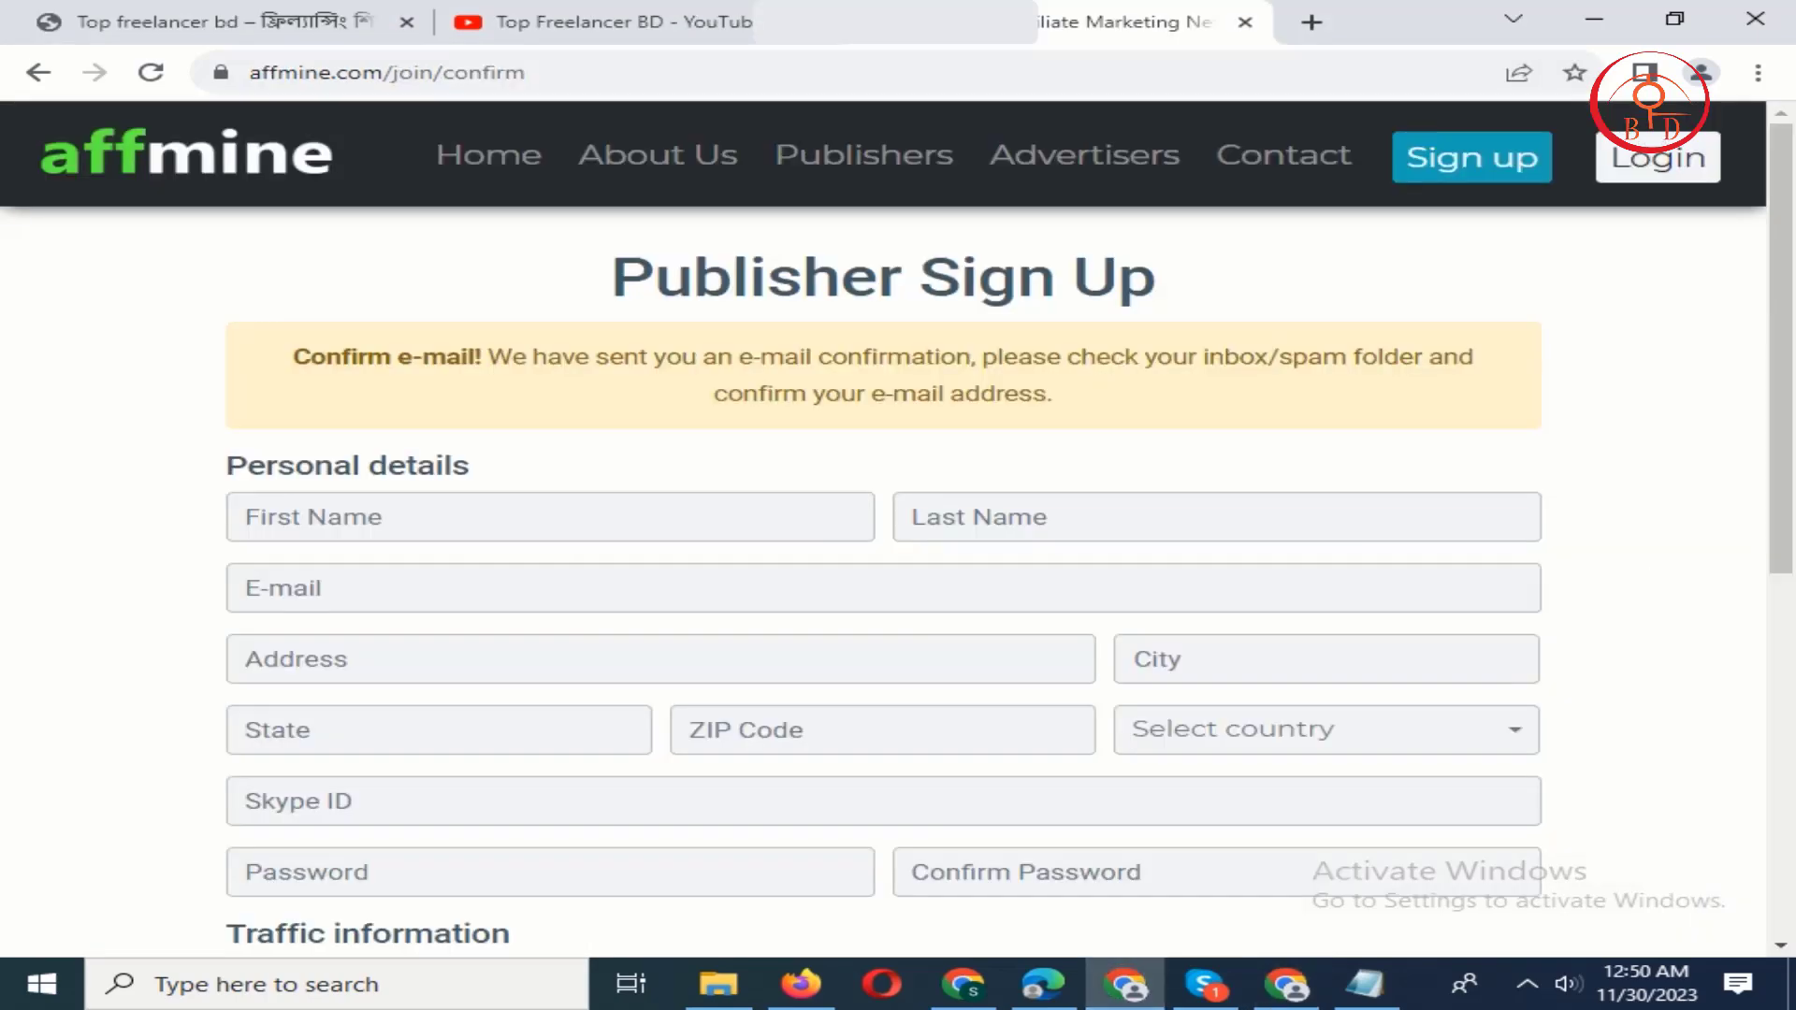
Paste the copied confirmation link into the address bar, load it, then switch to the YouTube tab.
click(830, 72)
right_click(830, 72)
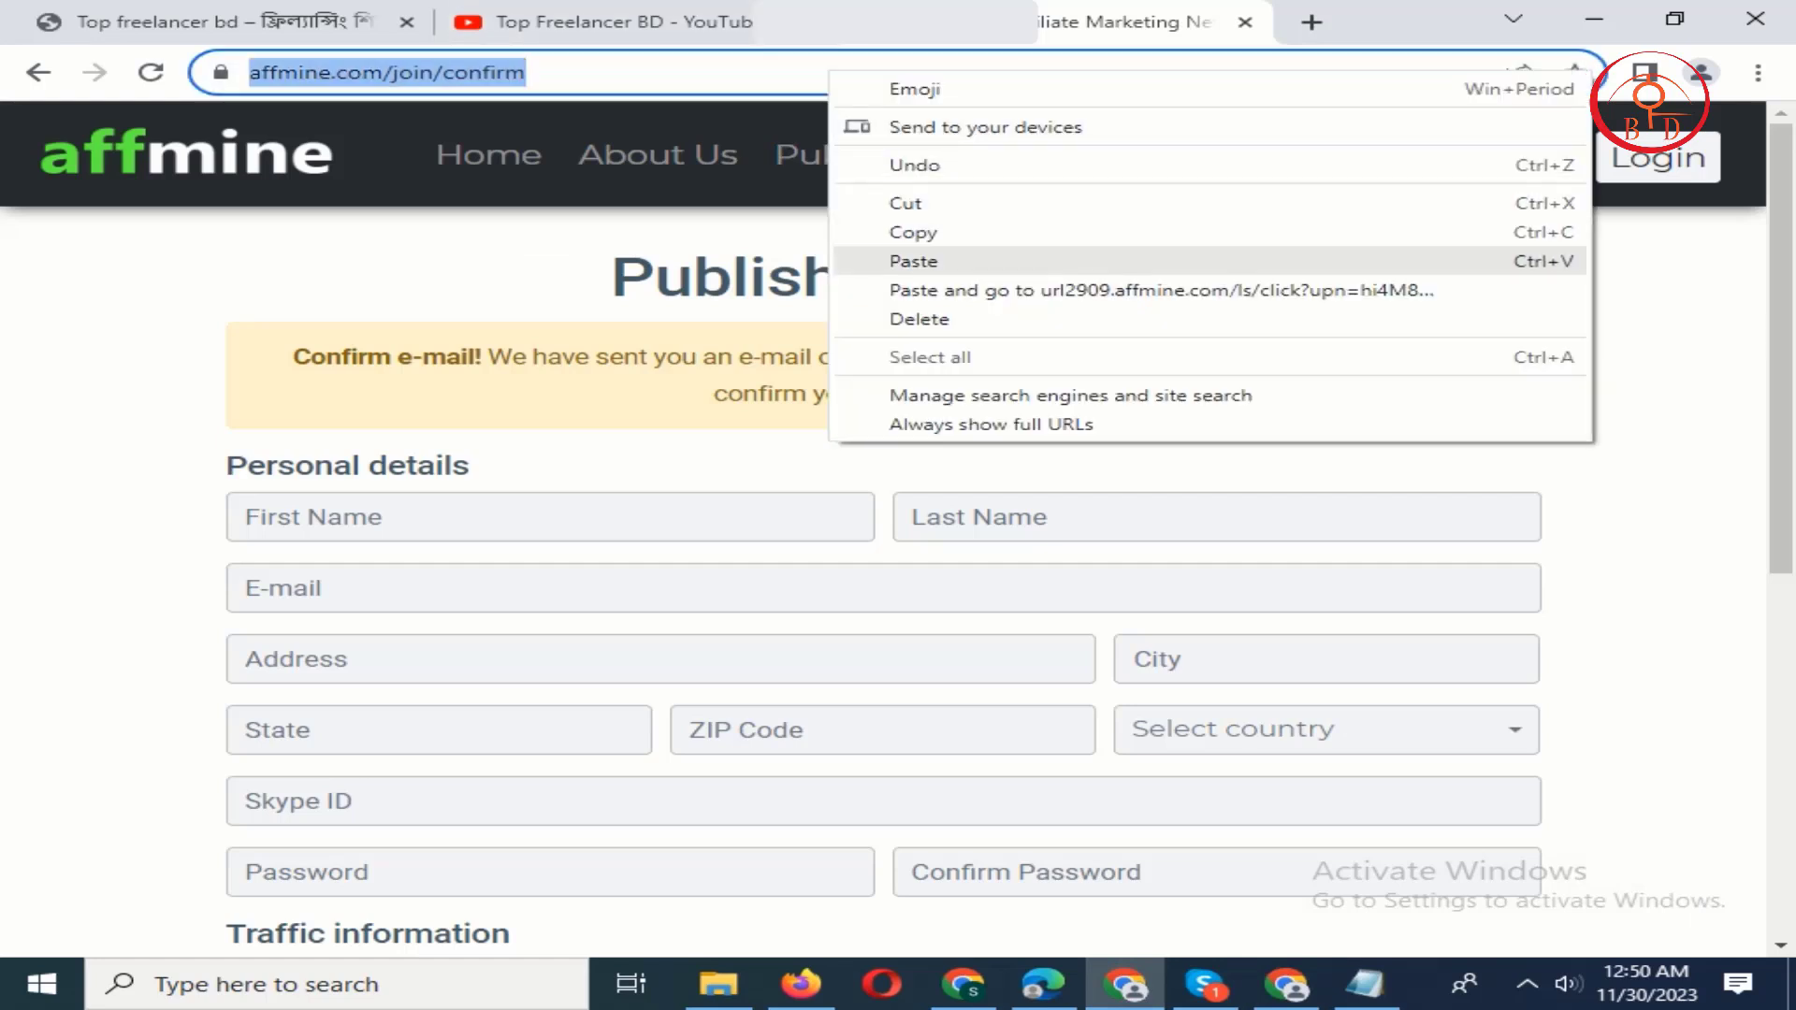
click(916, 256)
key(Return)
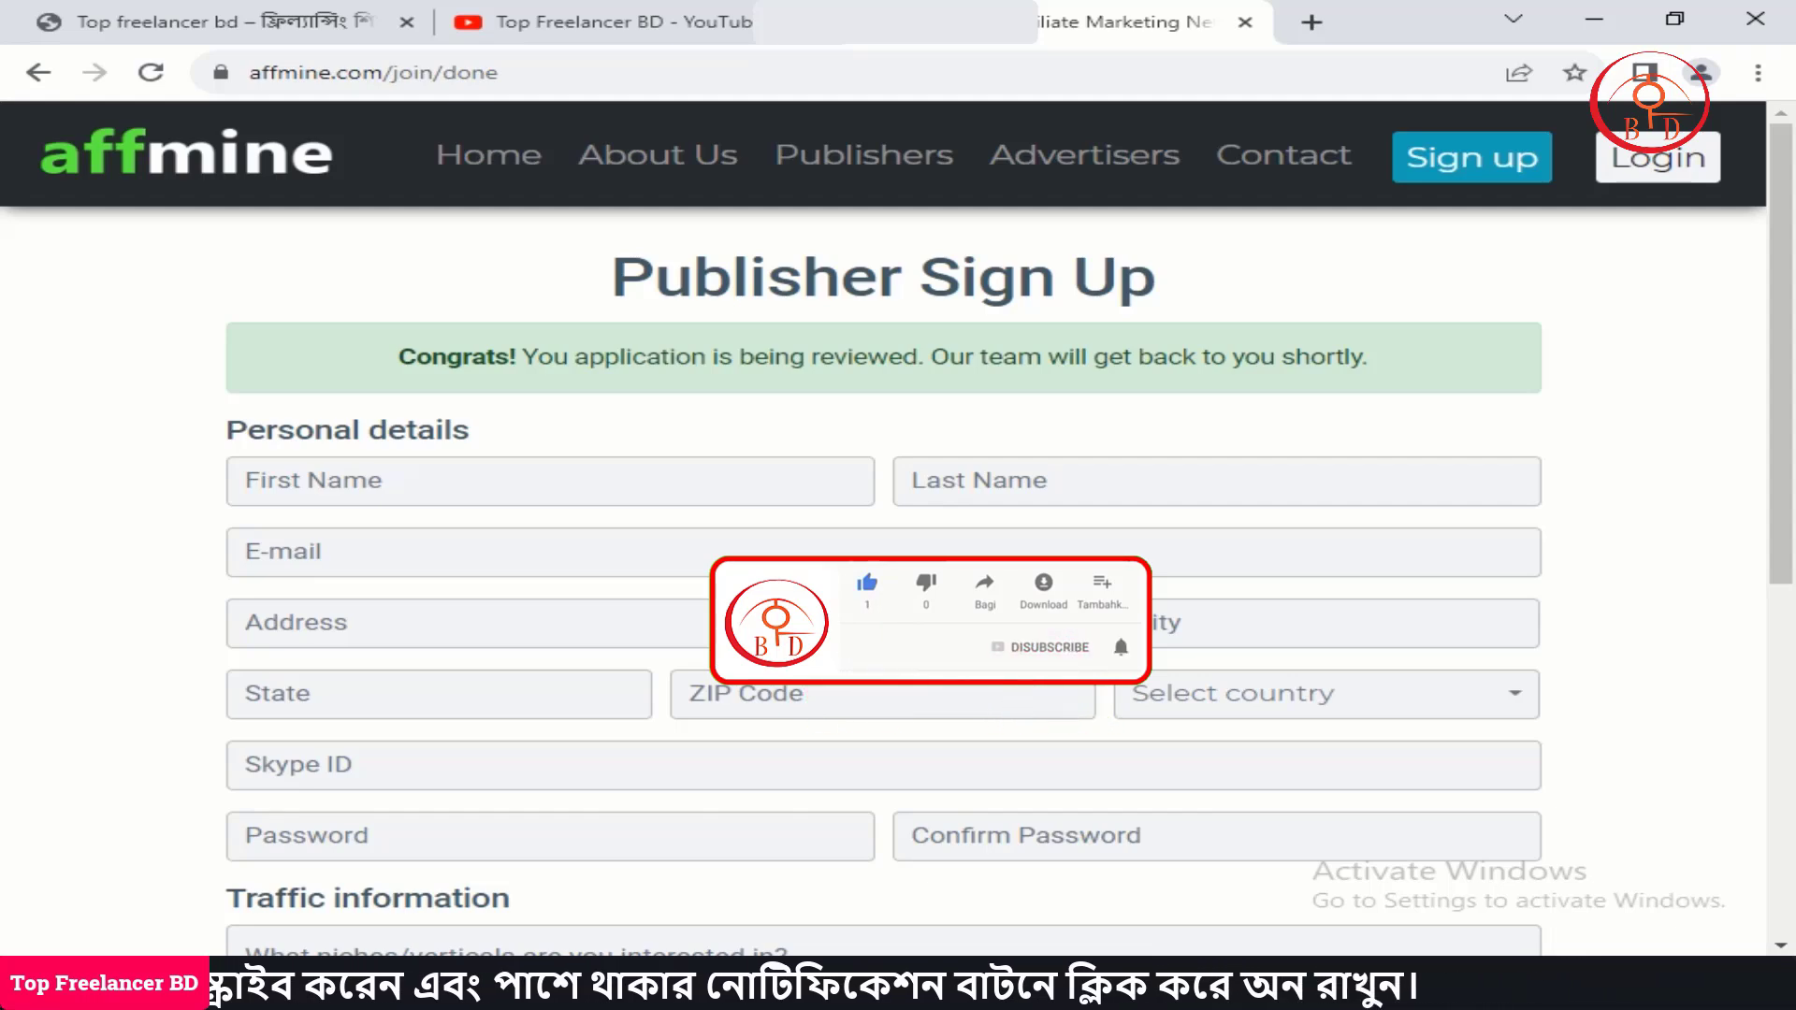
key(ctrl+shift+Tab)
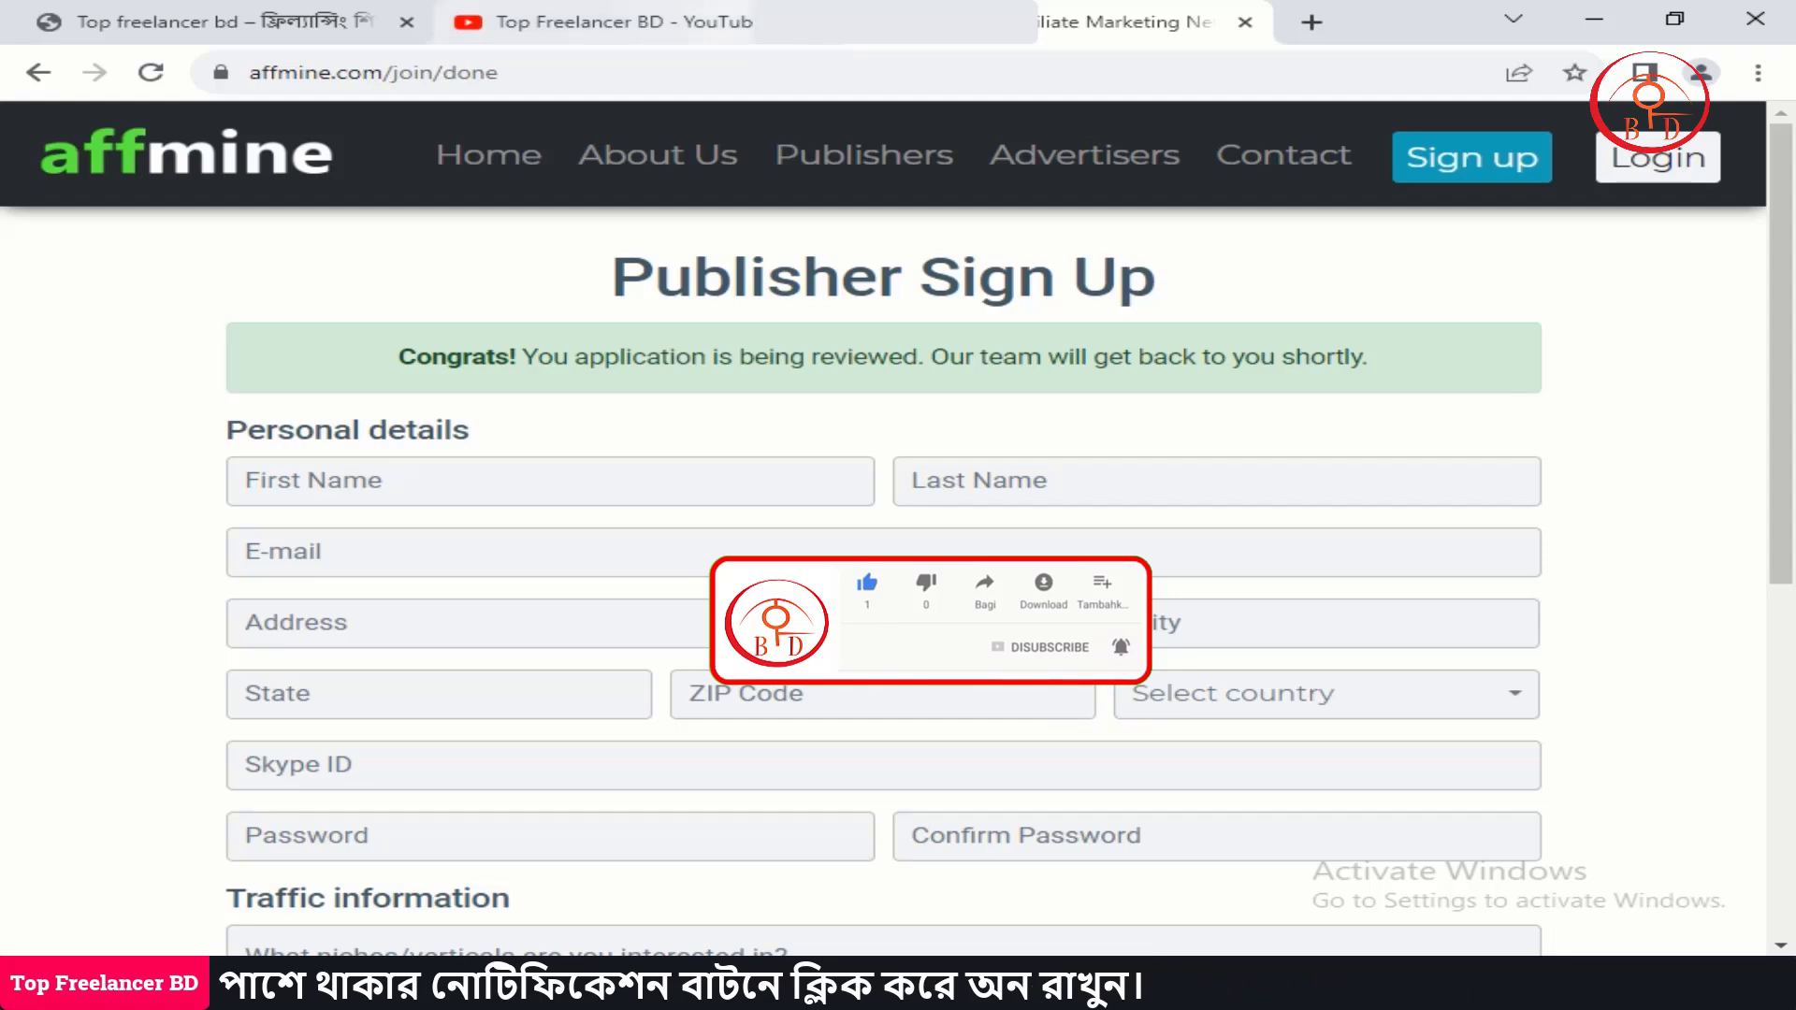